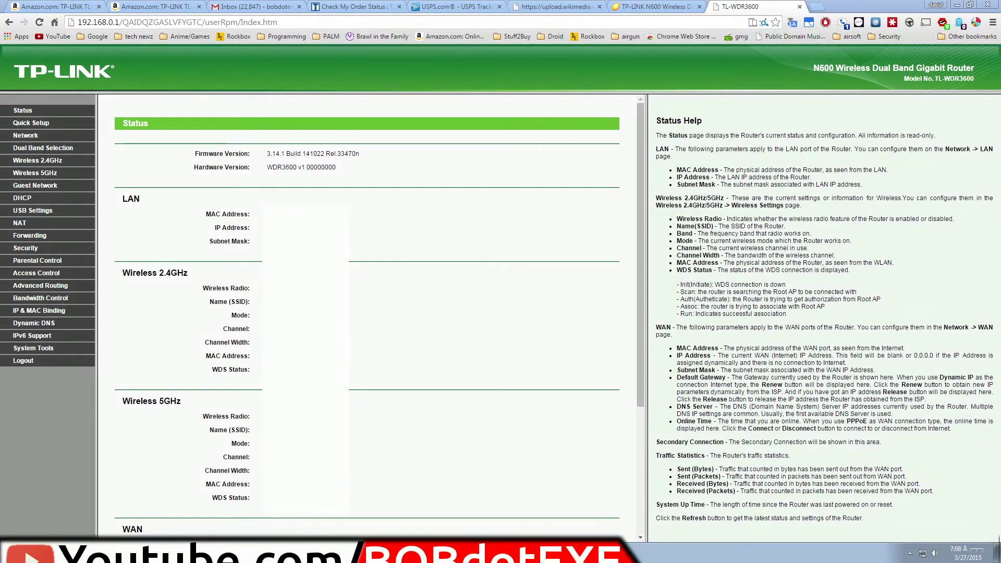
Step: Switch Chrome to the Amazon TL-WDR3600 product page tab
left_click(73, 6)
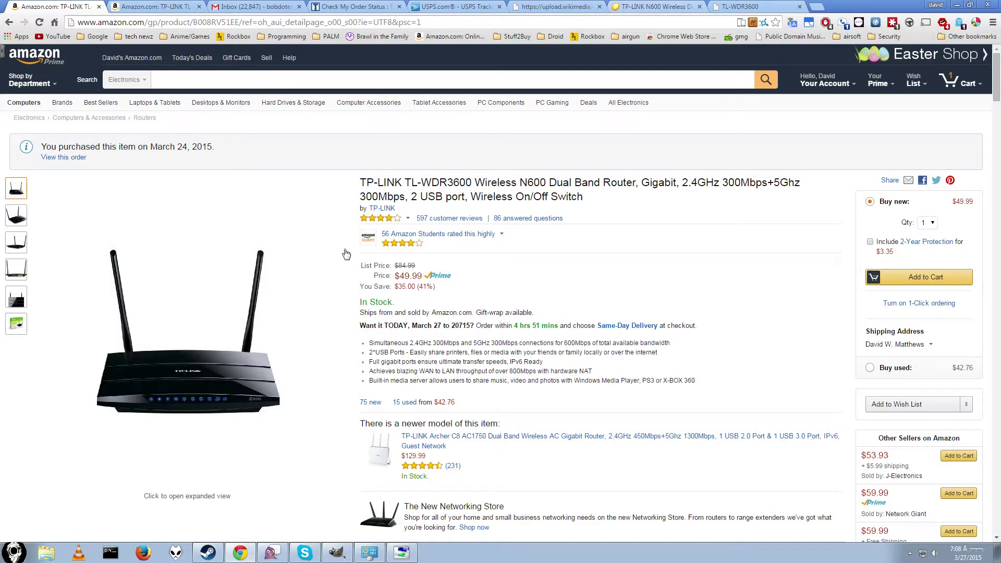
Step: View the TL-WDR3600 product images and thumbnails on the Amazon page
mouse_move(151, 339)
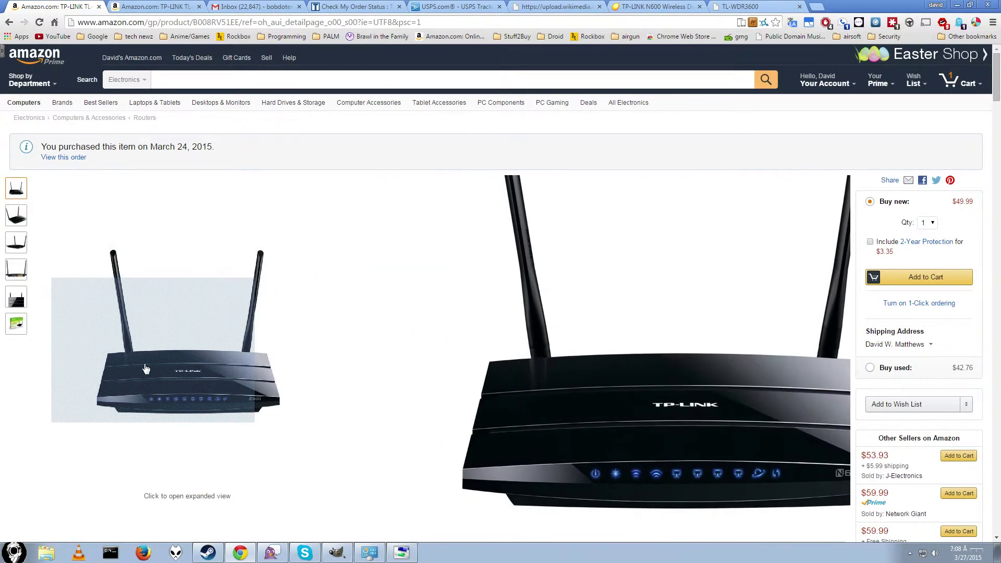
mouse_move(15, 275)
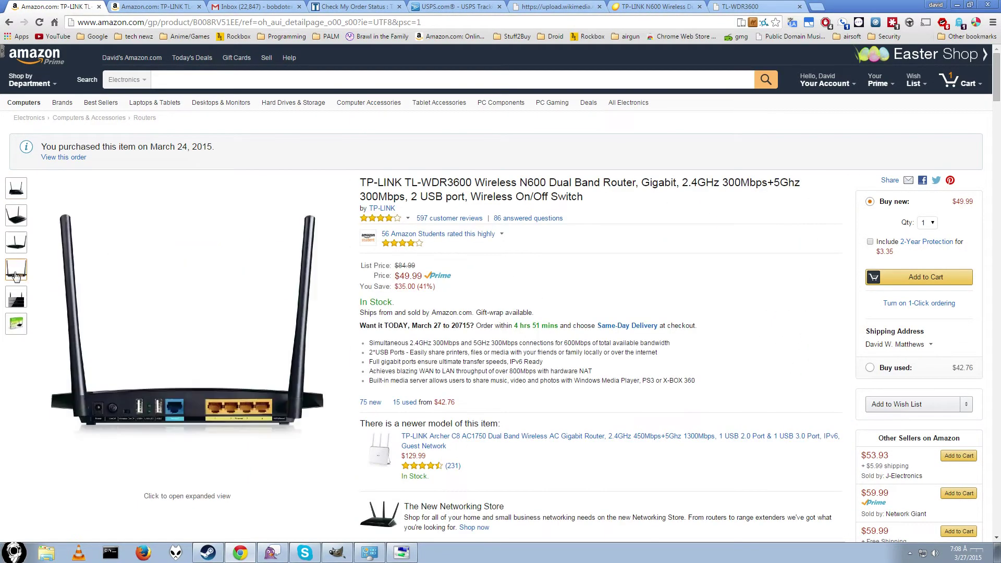
mouse_move(137, 406)
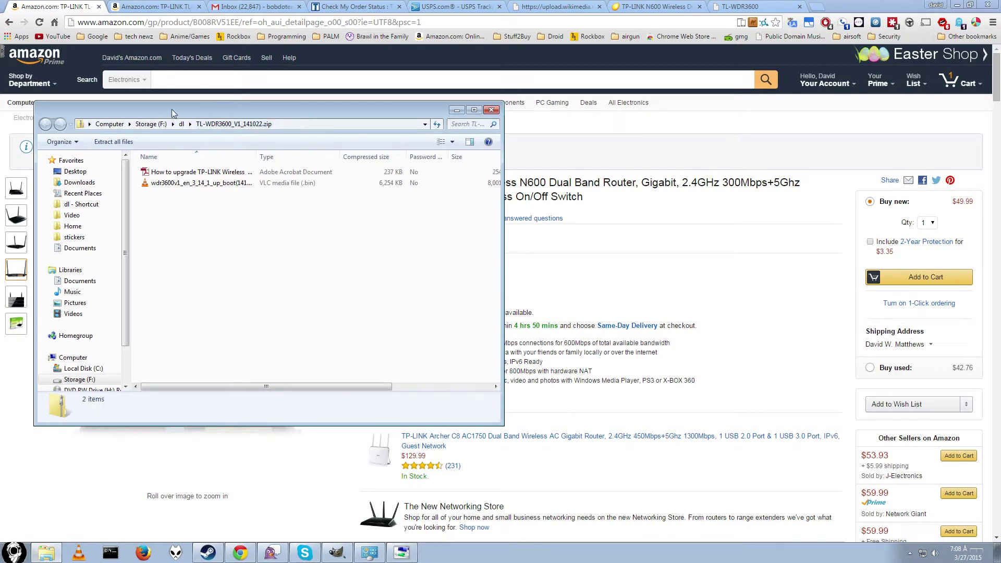
Step: Check the details of wdr3600v1_en_3_14_1_up_boot(141022).bin, then return to the router Status tab
left_click_drag(195, 111, 259, 124)
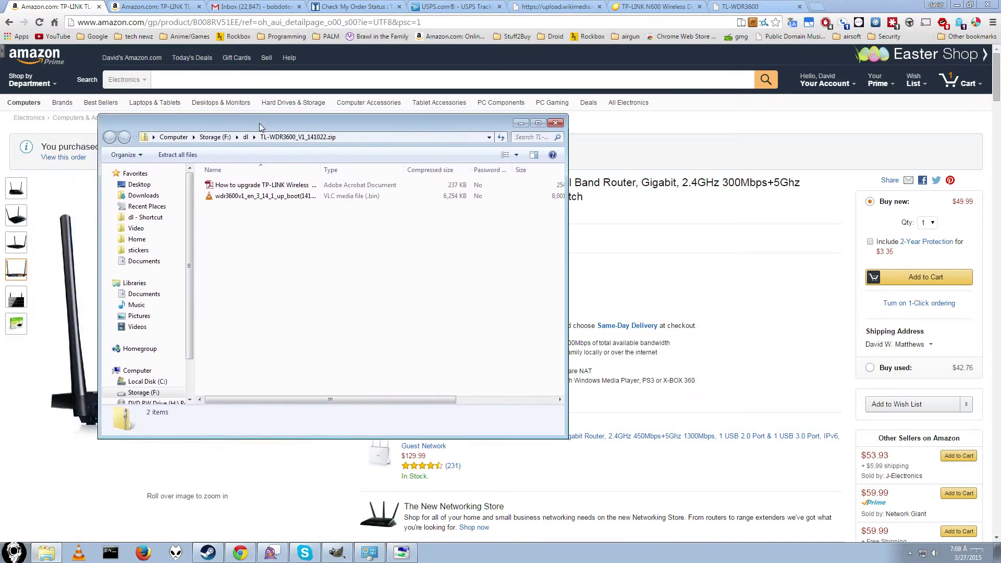
left_click(271, 199)
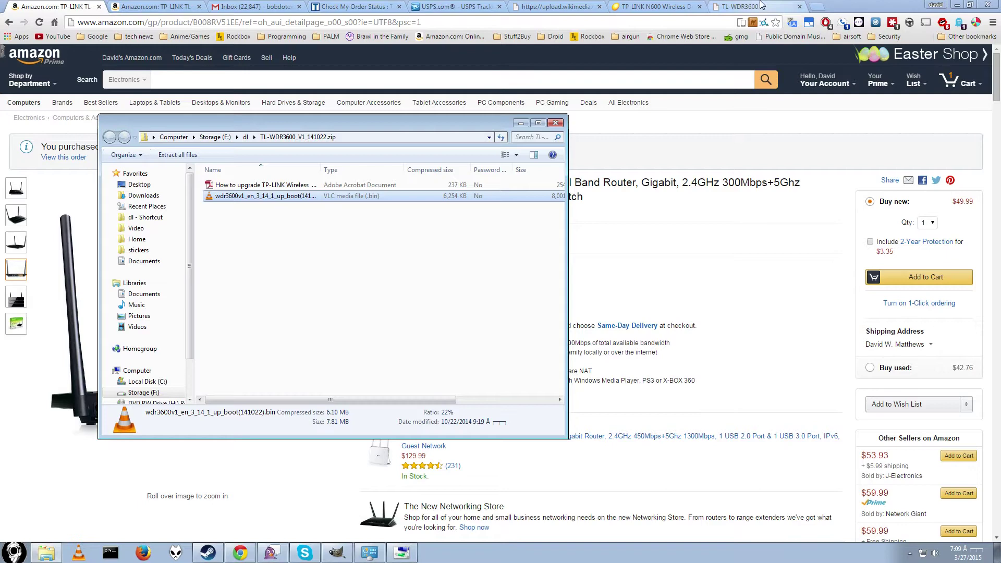
left_click(742, 5)
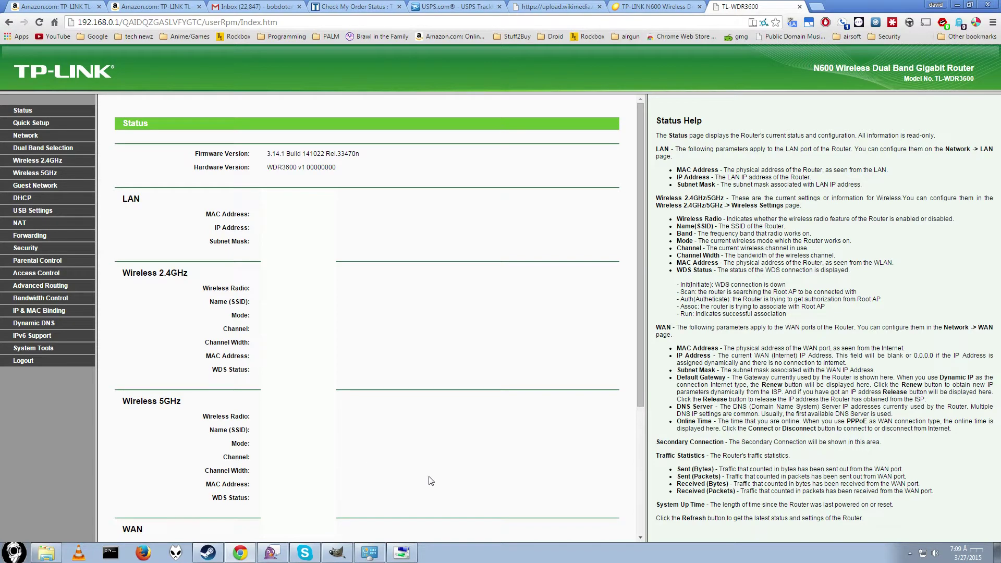
Step: Confirm the laptop's Wireless Network Connection is disabled, then bring up the GIMP network diagram
left_click(400, 553)
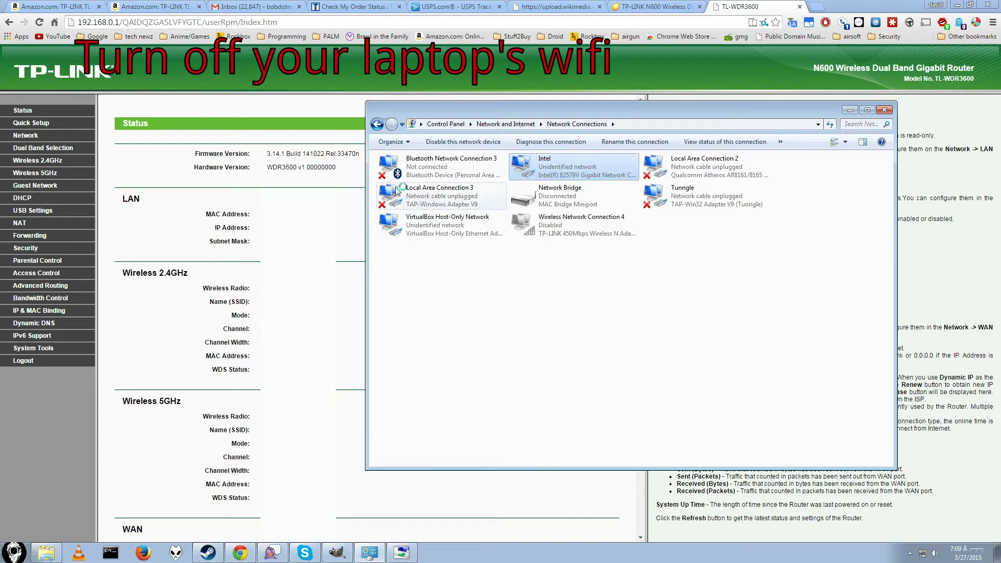
left_click(850, 110)
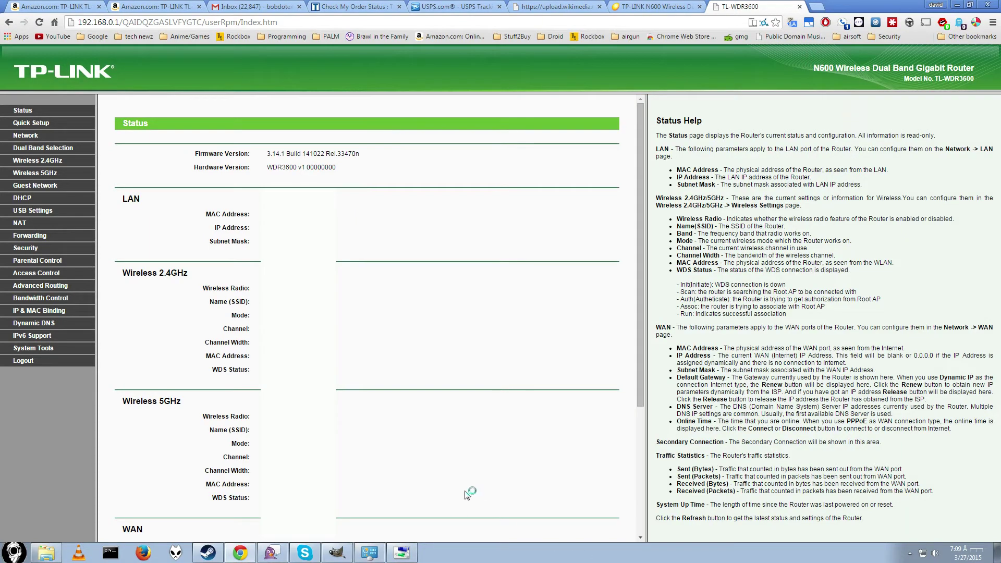
left_click(337, 553)
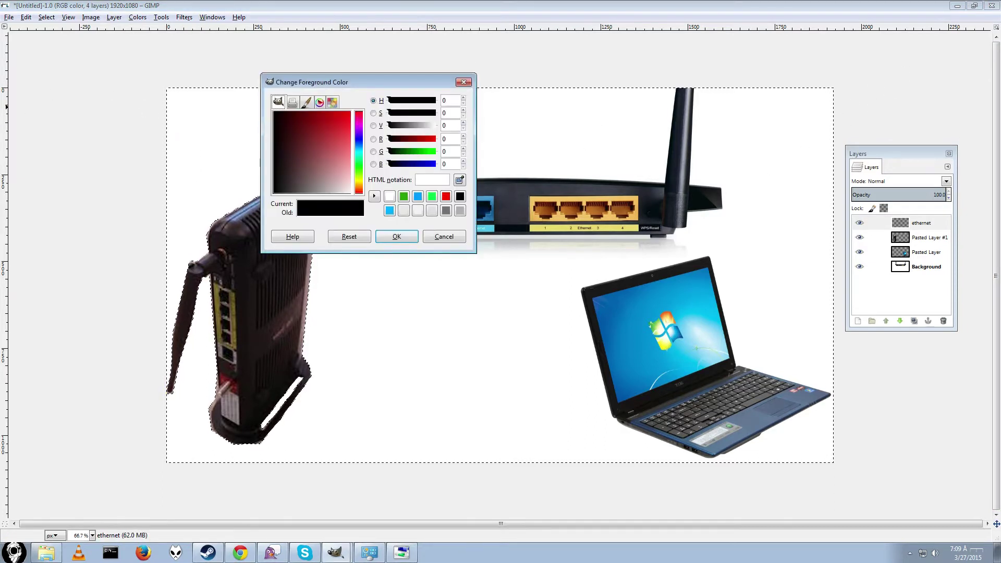
Step: Paint a red cable from the router's ethernet port 1 to the laptop, then return to the browser
left_click(282, 170)
left_click(396, 236)
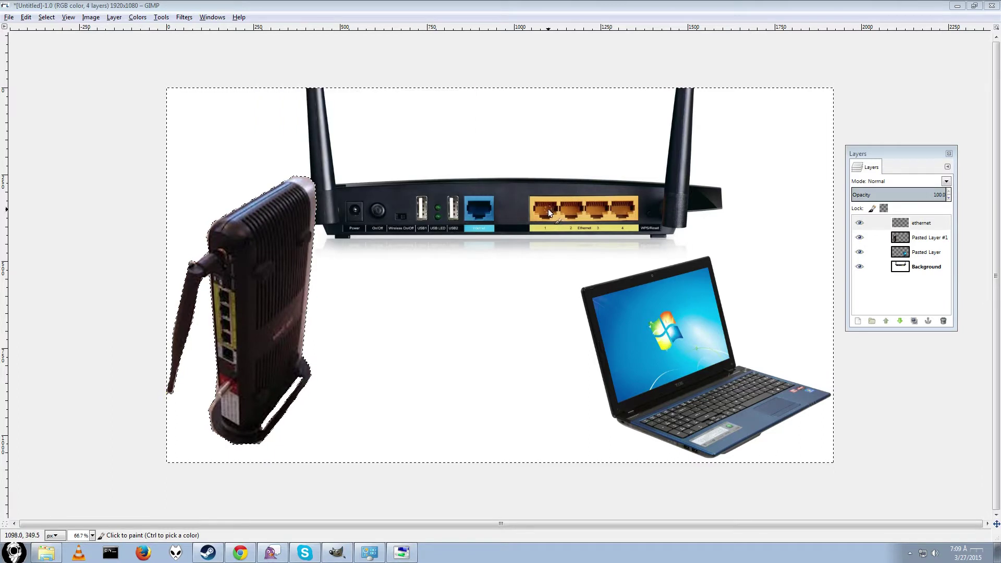
mouse_move(546, 211)
left_mouse_down()
mouse_move(542, 309)
mouse_move(573, 388)
mouse_move(661, 442)
mouse_move(689, 447)
left_mouse_up()
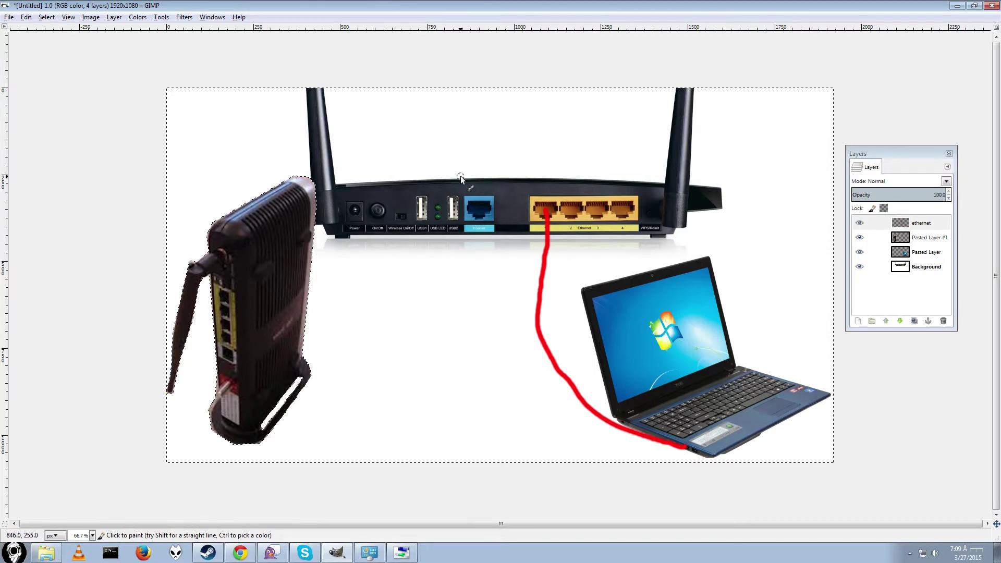
left_click(239, 552)
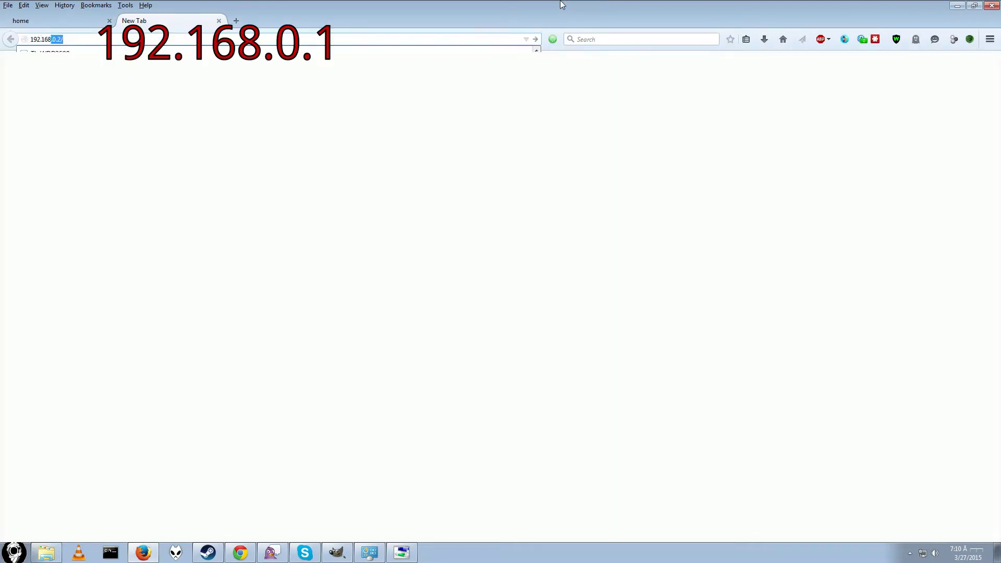
Step: Load the router's login page at 192.168.0.1
type("168.0.12")
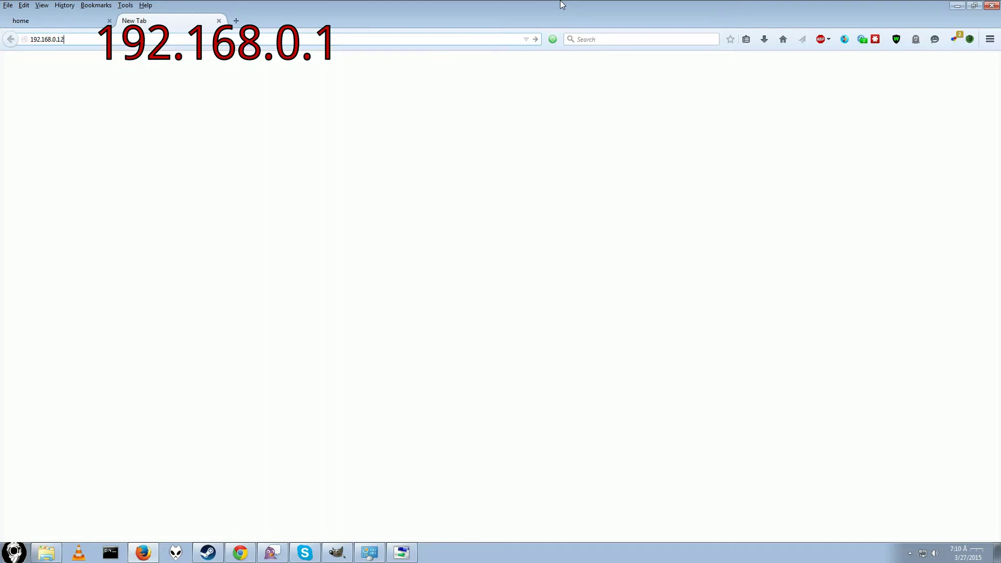
key("BackSpace")
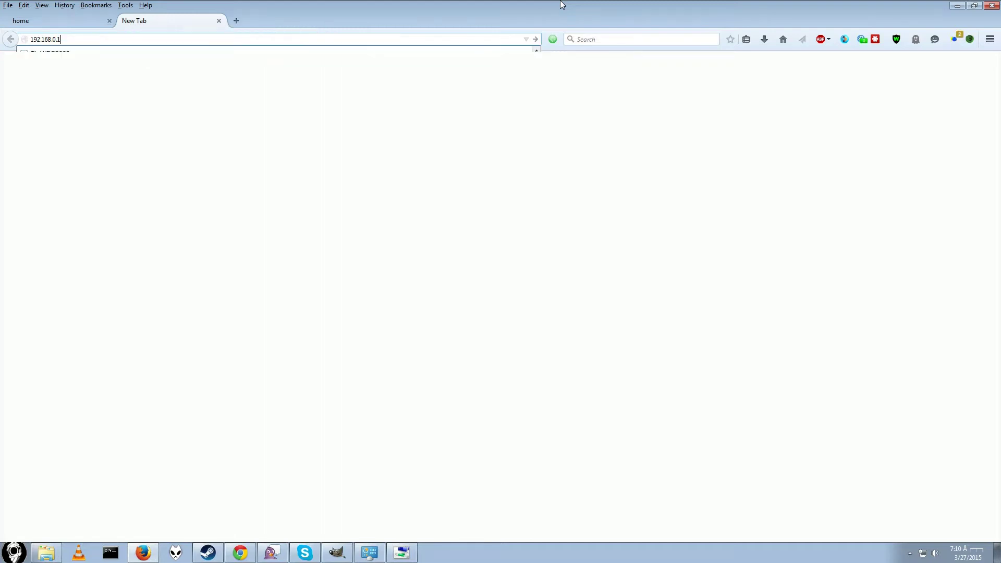
key("Return")
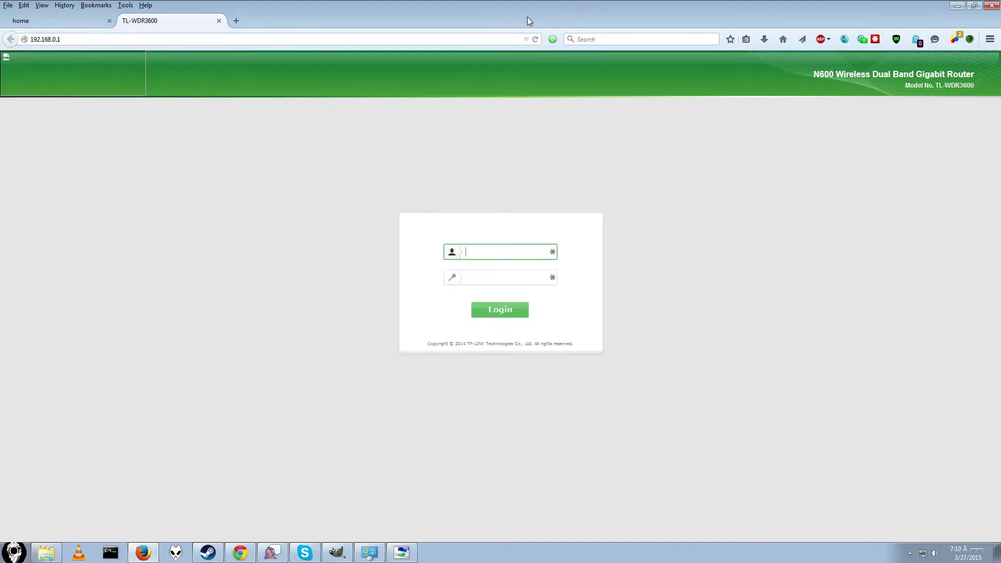
Step: Log into the router with the admin username and password
left_click(461, 254)
type("admin")
key("Tab")
type("admin")
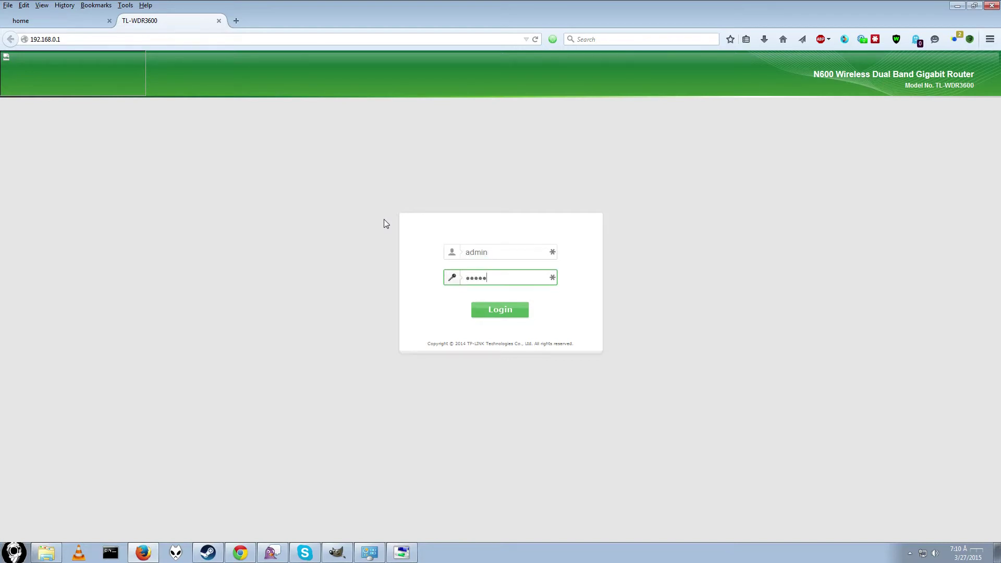
key("Return")
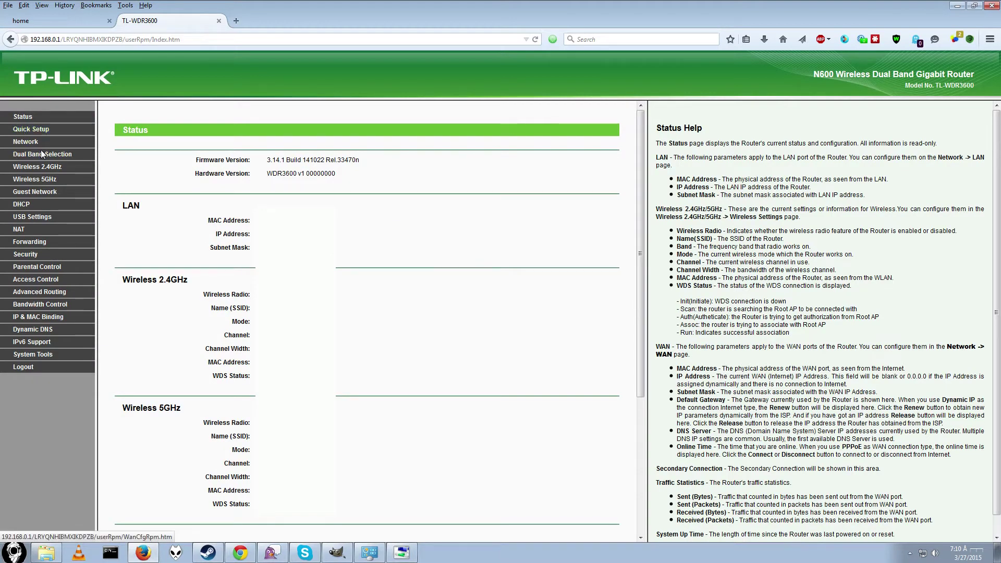
Step: Go to System Tools > Firmware Upgrade and start choosing a firmware file to upload
left_click(38, 354)
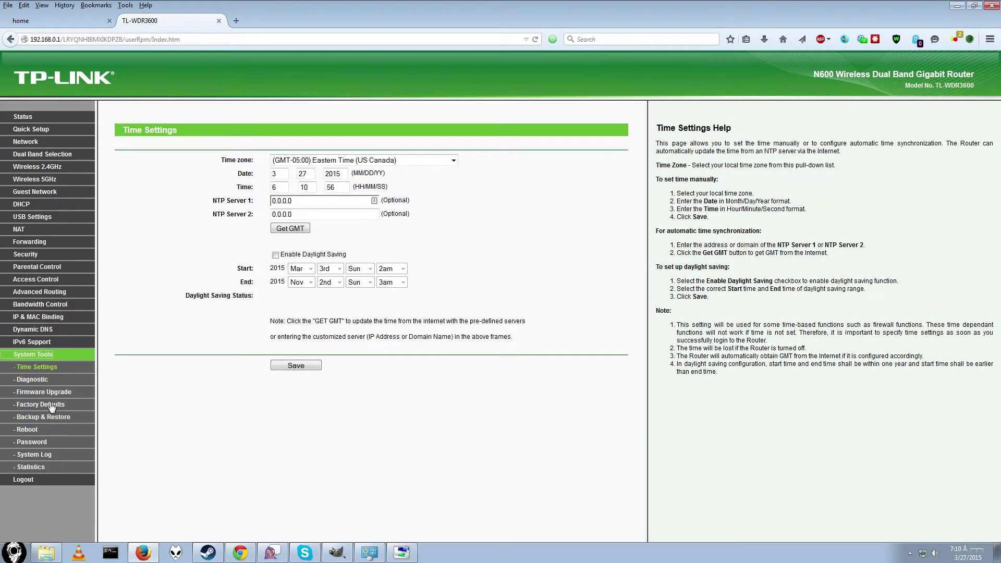
left_click(49, 394)
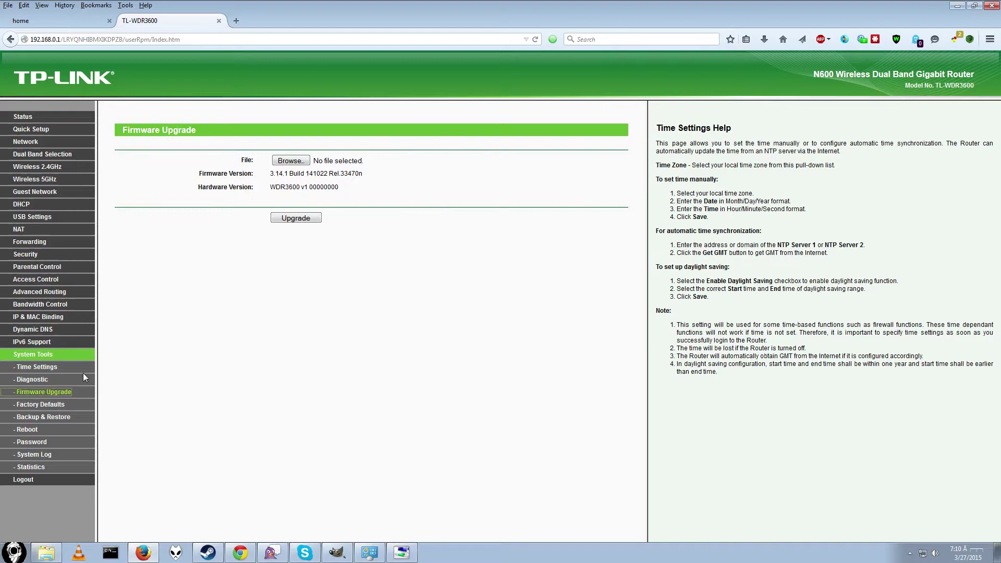
left_click(290, 161)
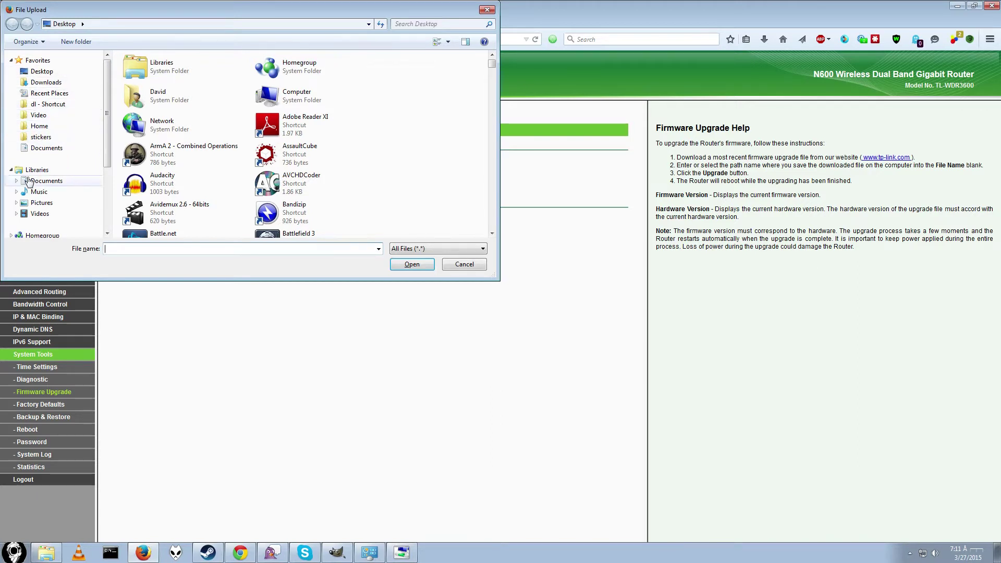
Step: Choose DSC_0023.PNG from Pictures as the upload file, then bring back the firmware zip window
left_click(44, 204)
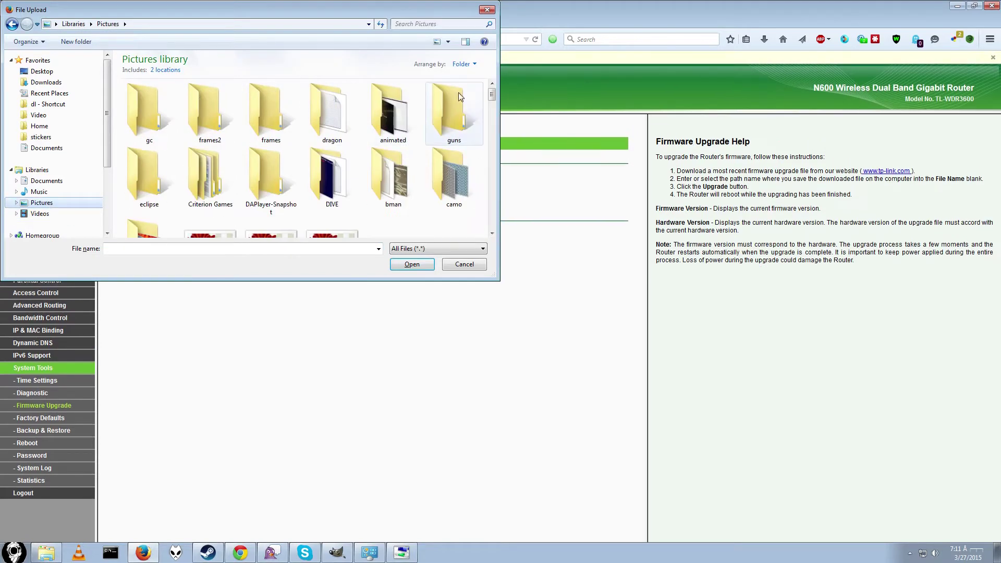
scroll(431, 150, "down", 5)
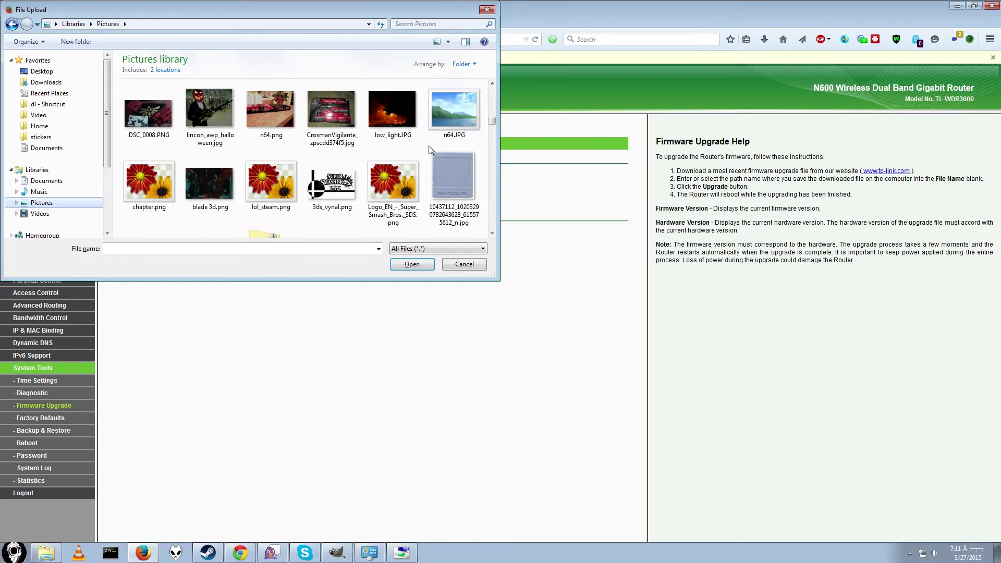
scroll(355, 167, "down", 3)
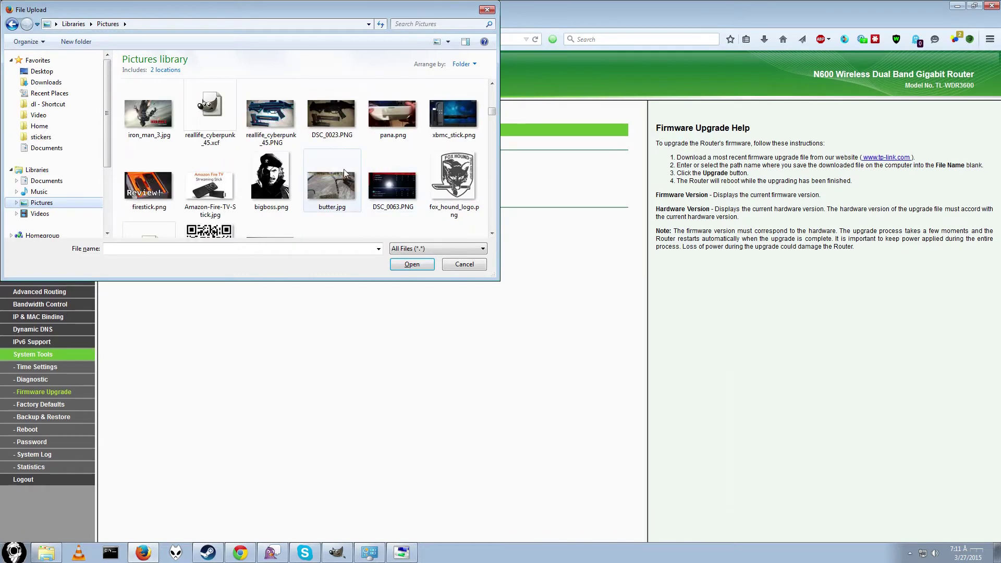
left_click(329, 115)
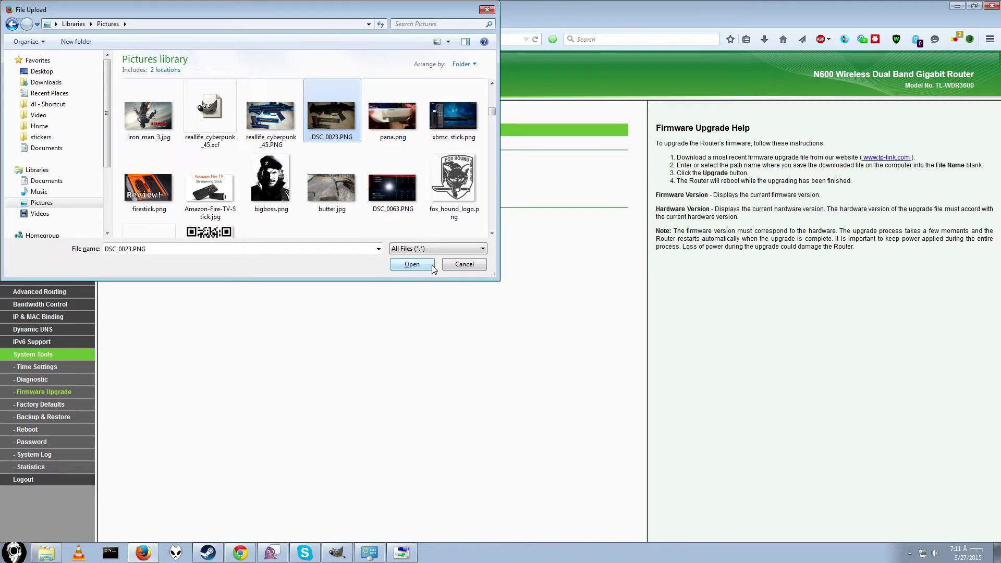
left_click(411, 264)
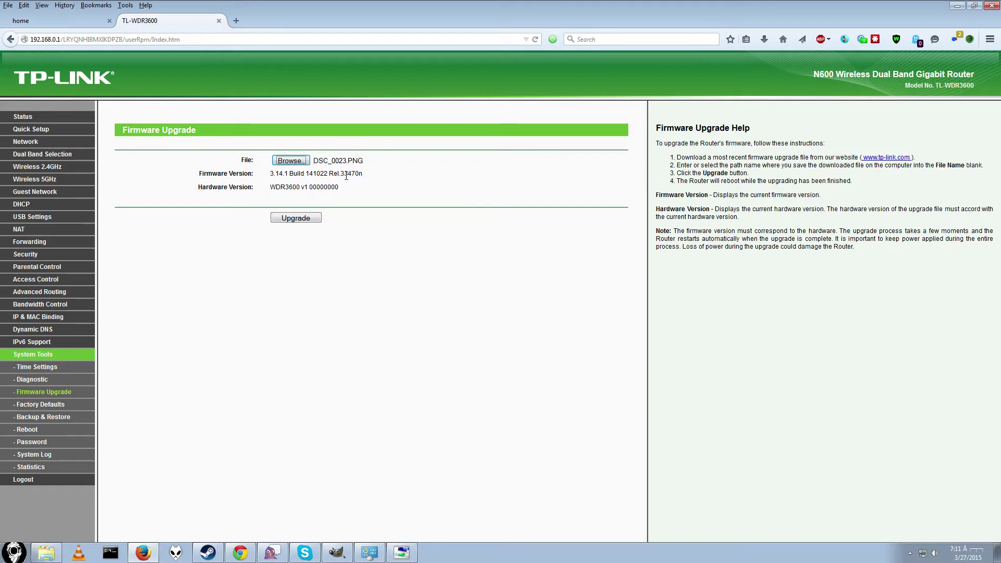
left_click(46, 553)
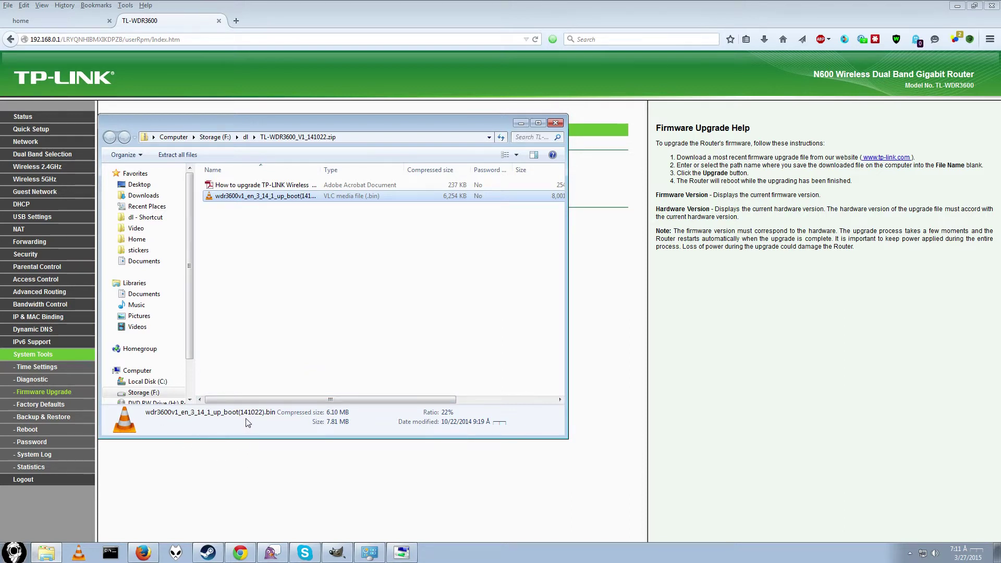
Step: Close the firmware zip window and return to the GIMP network diagram
key("alt+Tab")
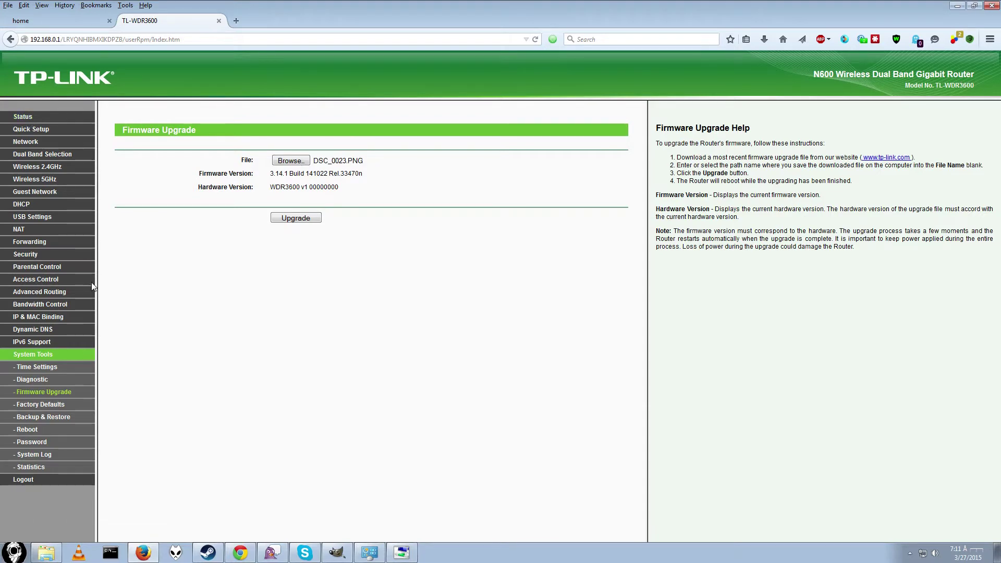
left_click(337, 553)
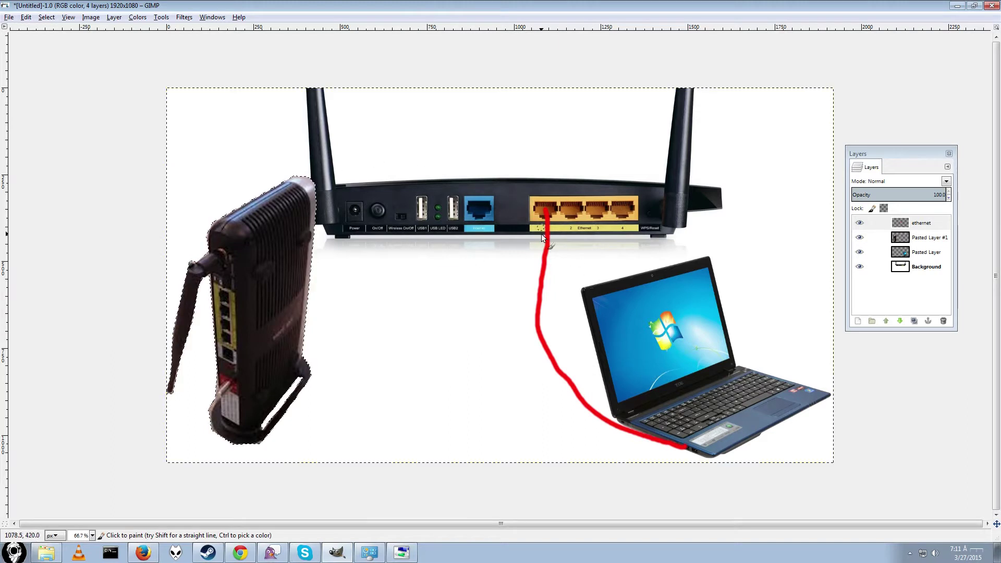
Step: Toggle the 'ethernet' layer off and back on to show the red cable, then return to Firefox
left_click(859, 222)
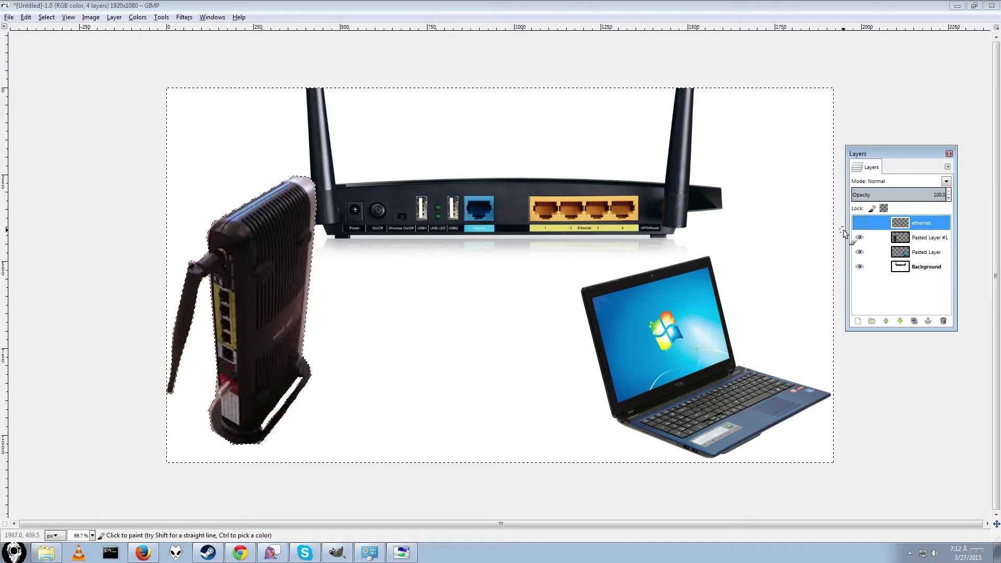
left_click(859, 222)
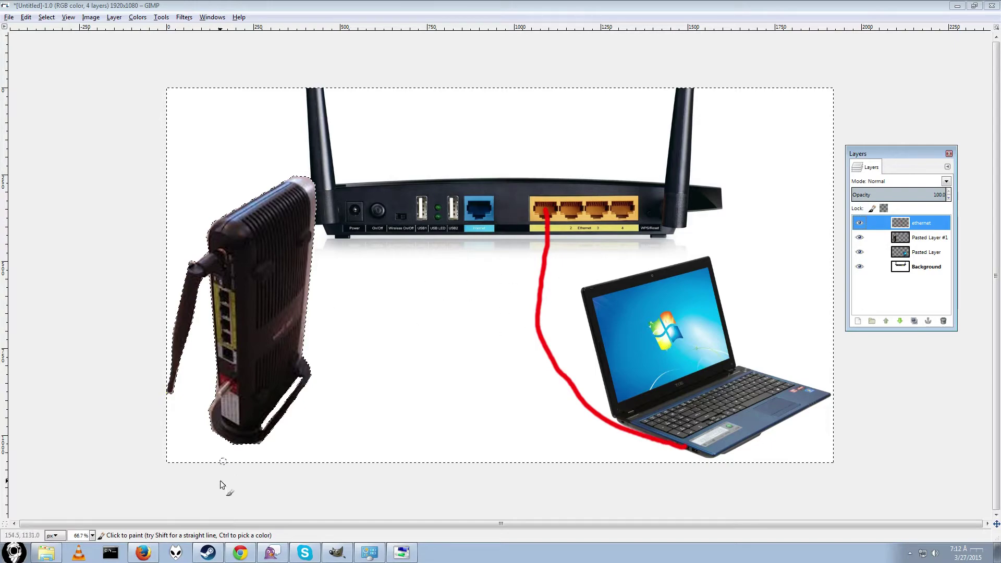
key("alt+Tab")
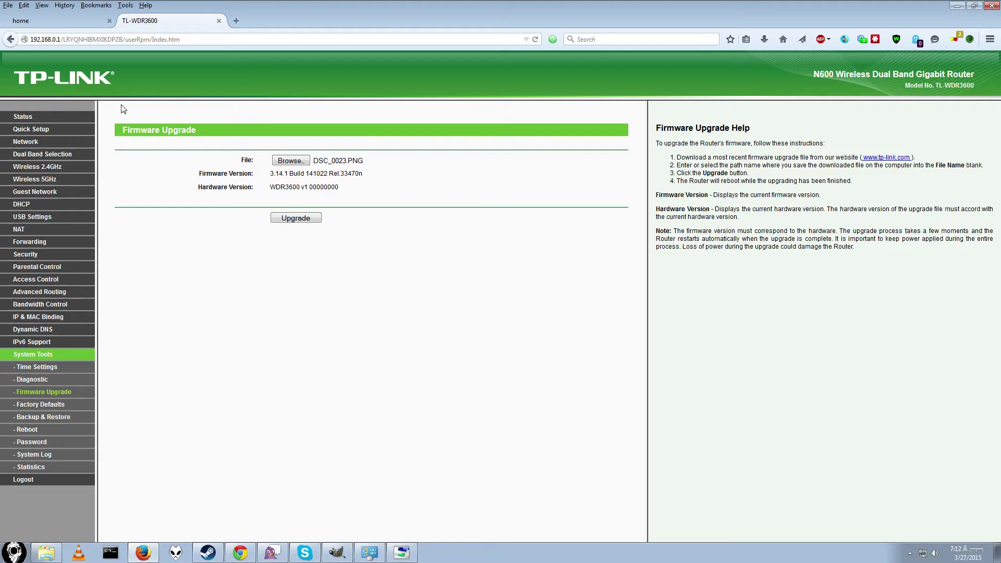
Step: Cancel the firmware file picker and bring up the WAN settings showing Static IP 192.168.1.111
left_click(289, 160)
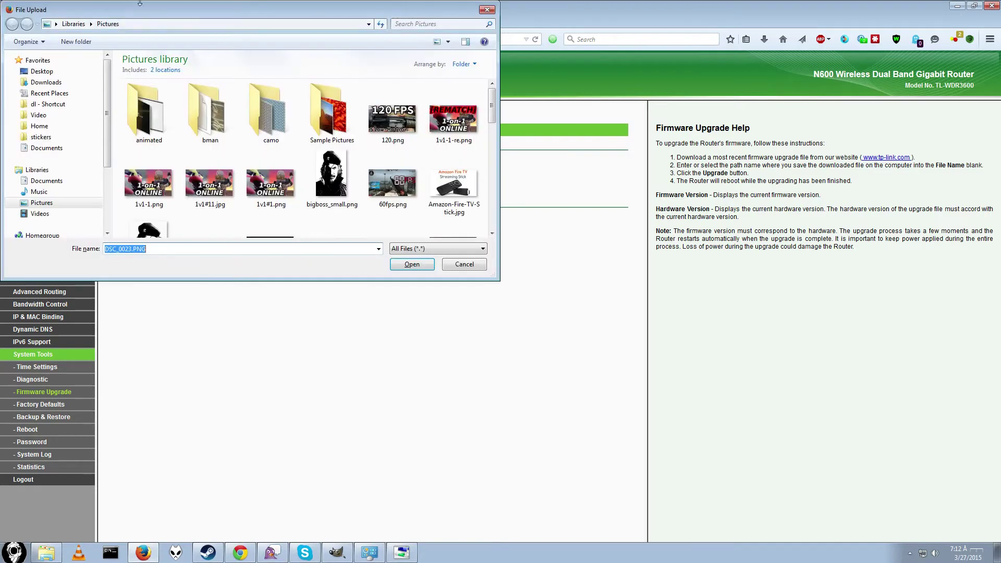
left_click(462, 266)
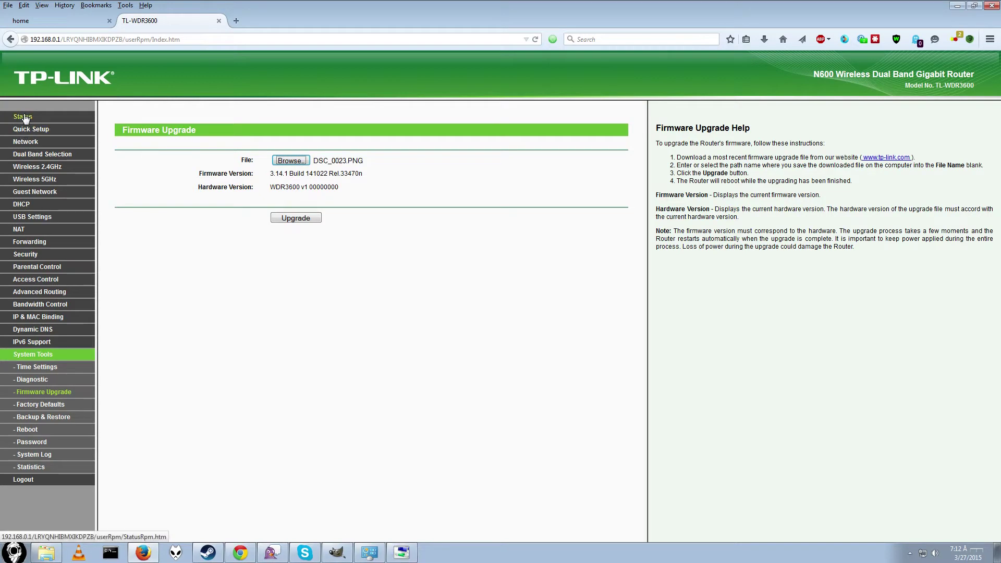
left_click(38, 144)
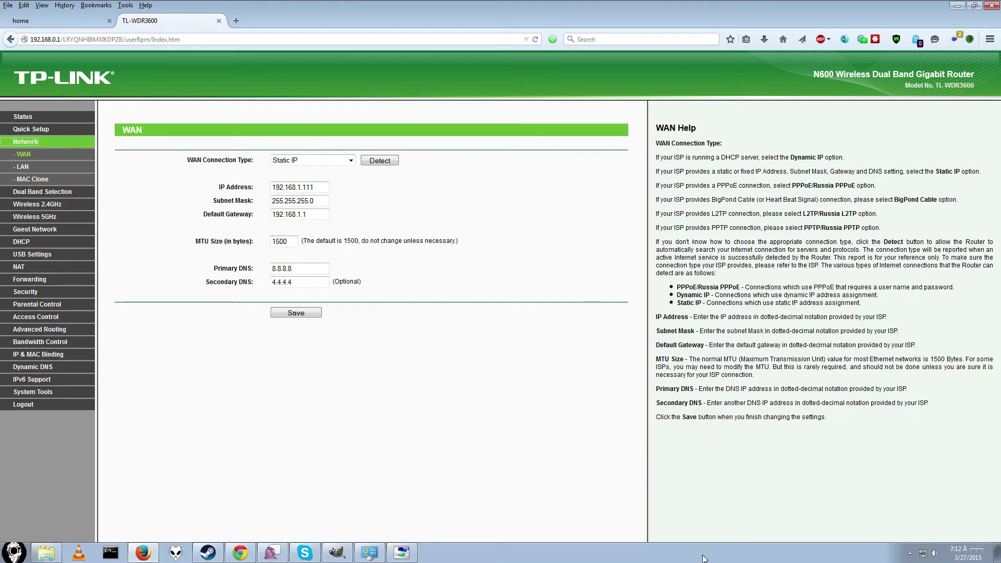
Step: Bring the GIMP router, modem and laptop diagram back to the front
left_click(337, 552)
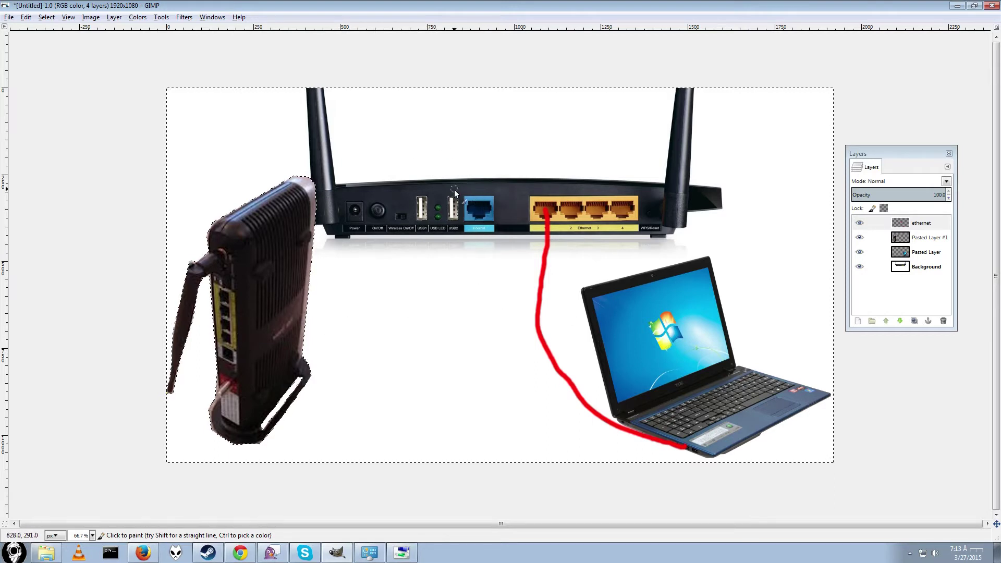
Step: Paint a red cable from the router's Internet port to the modem, redrawing the laptop cable
mouse_move(475, 208)
left_mouse_down()
mouse_move(424, 266)
mouse_move(344, 288)
left_mouse_up()
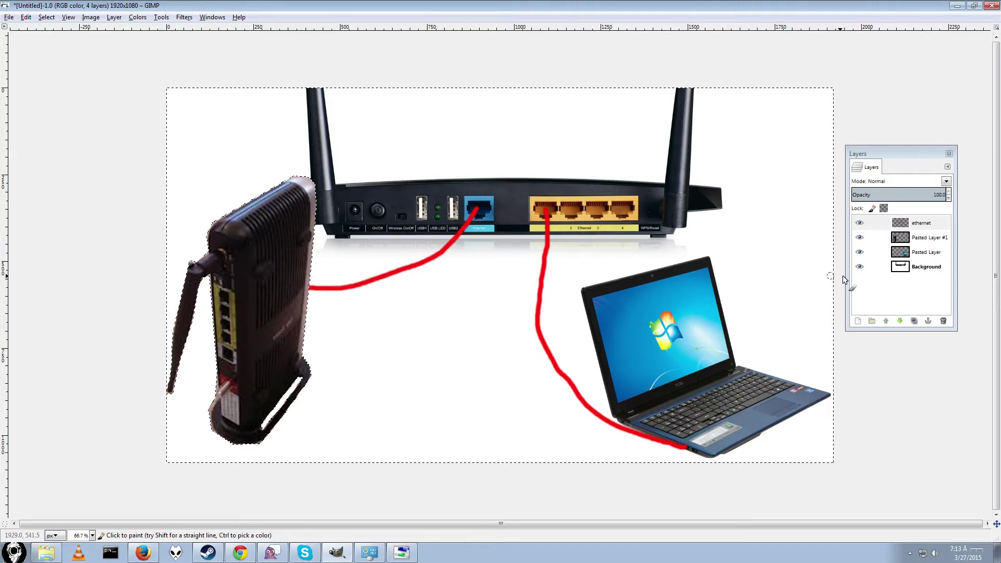
key("ctrl+x")
mouse_move(541, 207)
left_mouse_down()
mouse_move(550, 362)
mouse_move(667, 455)
mouse_move(685, 449)
left_mouse_up()
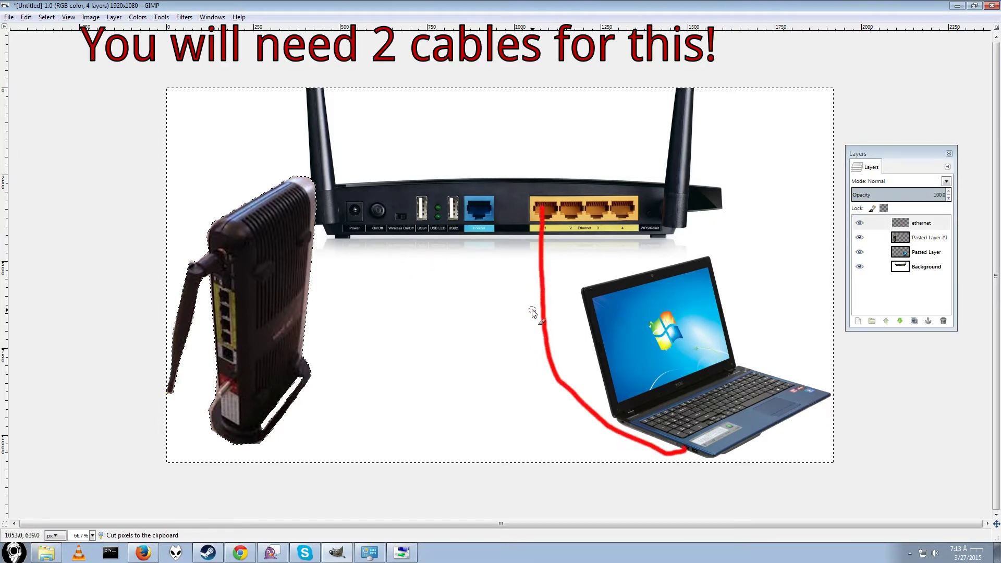
left_click_drag(477, 205, 298, 265)
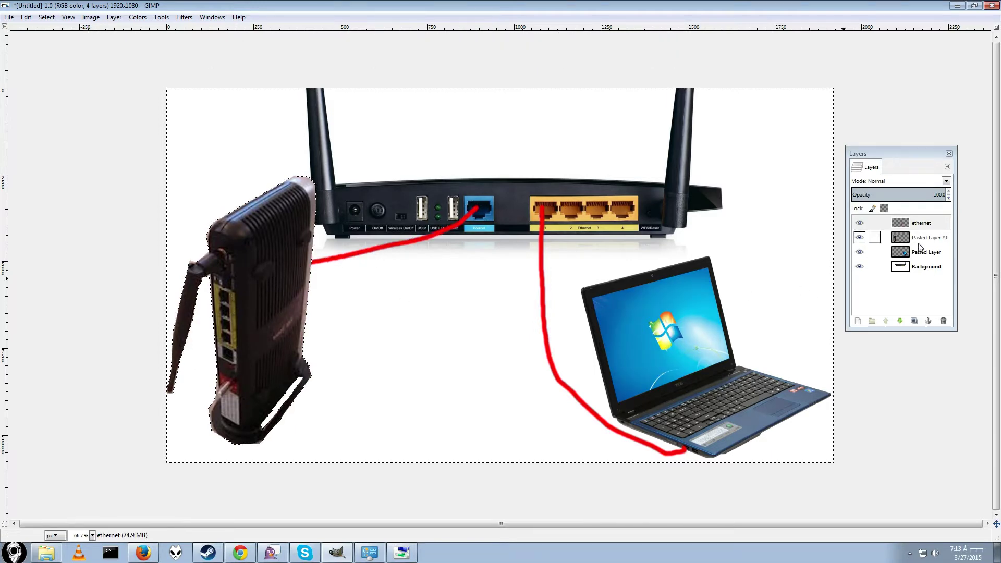
Step: Move the modem layer below the other pasted layer and paint a cable end beside the modem's ports
left_click_drag(919, 241, 920, 255)
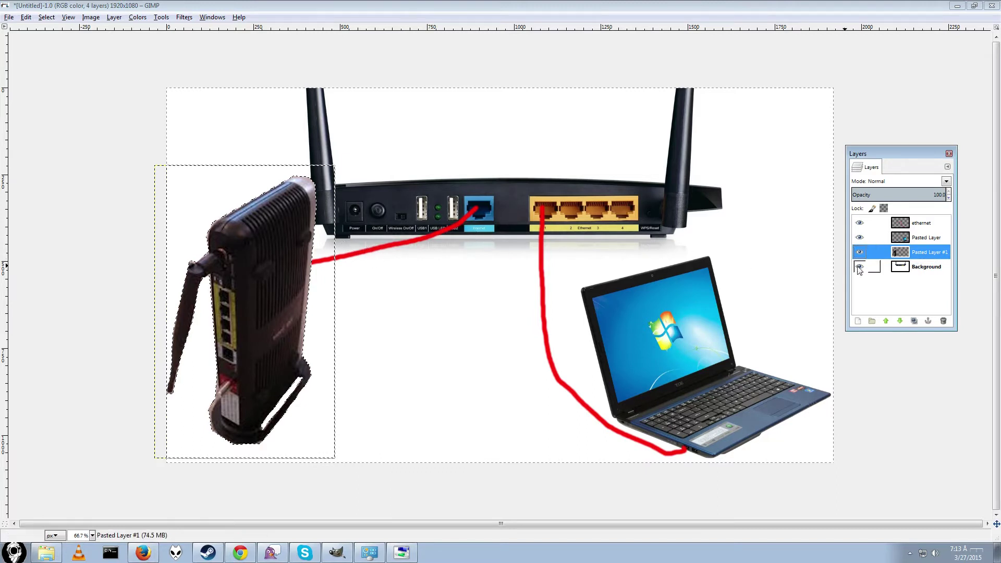
left_click(918, 223)
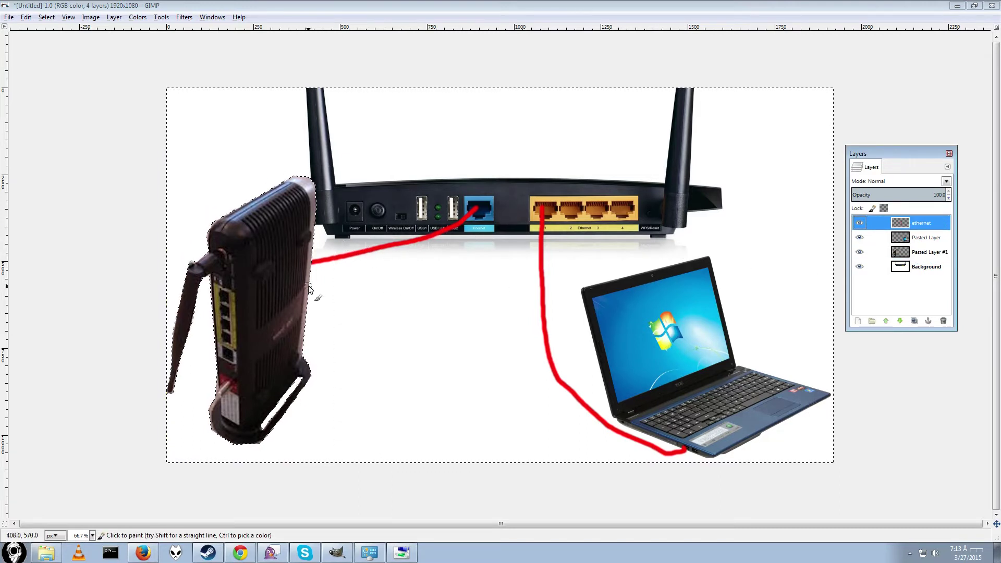
mouse_move(200, 295)
left_mouse_down()
mouse_move(202, 311)
mouse_move(214, 313)
left_mouse_up()
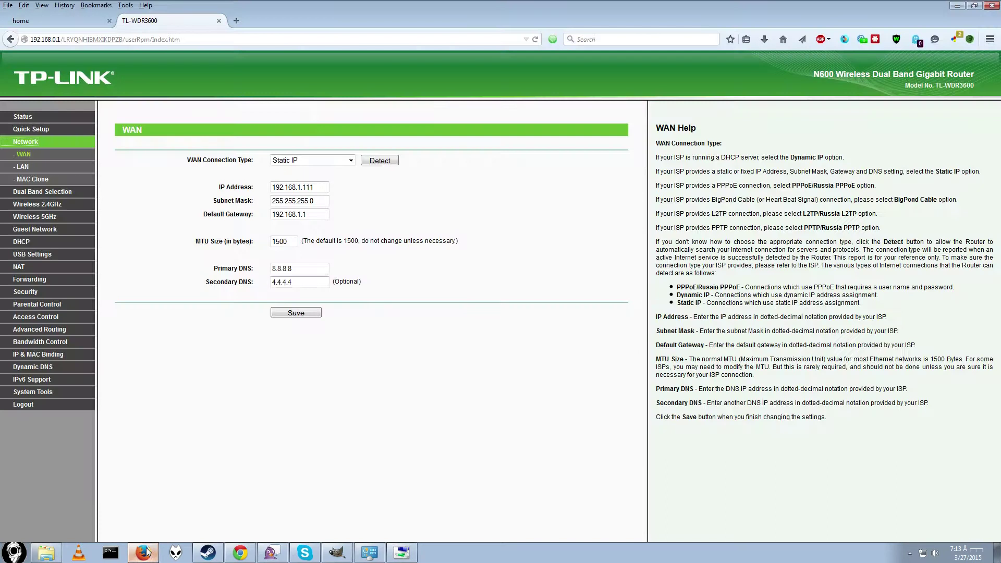
left_click(143, 553)
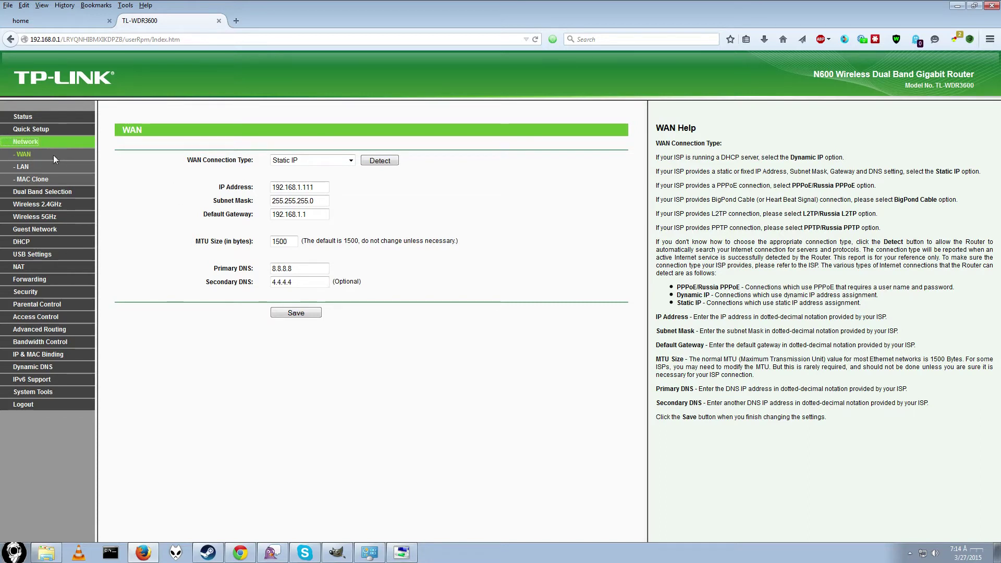
left_click(22, 155)
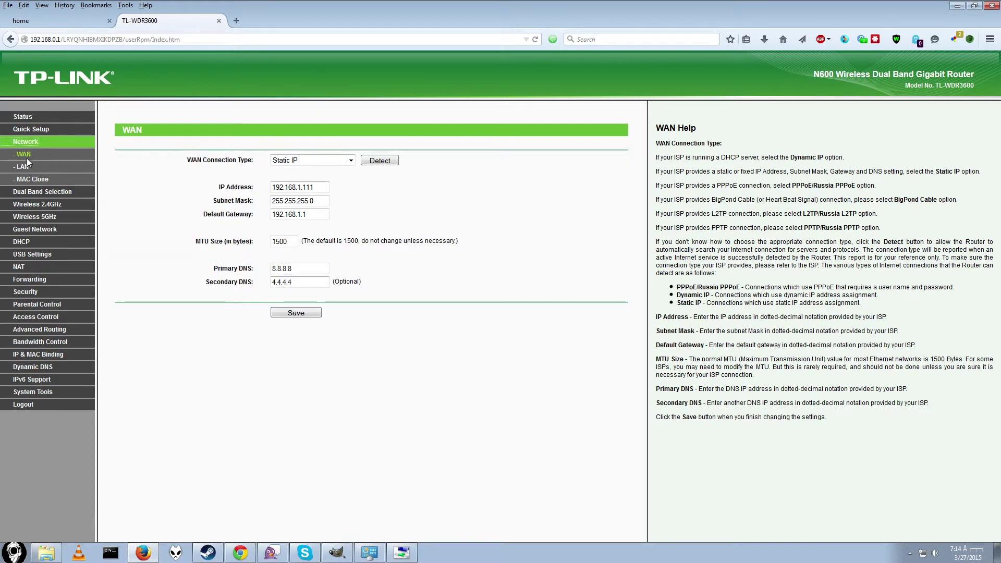
left_click(22, 155)
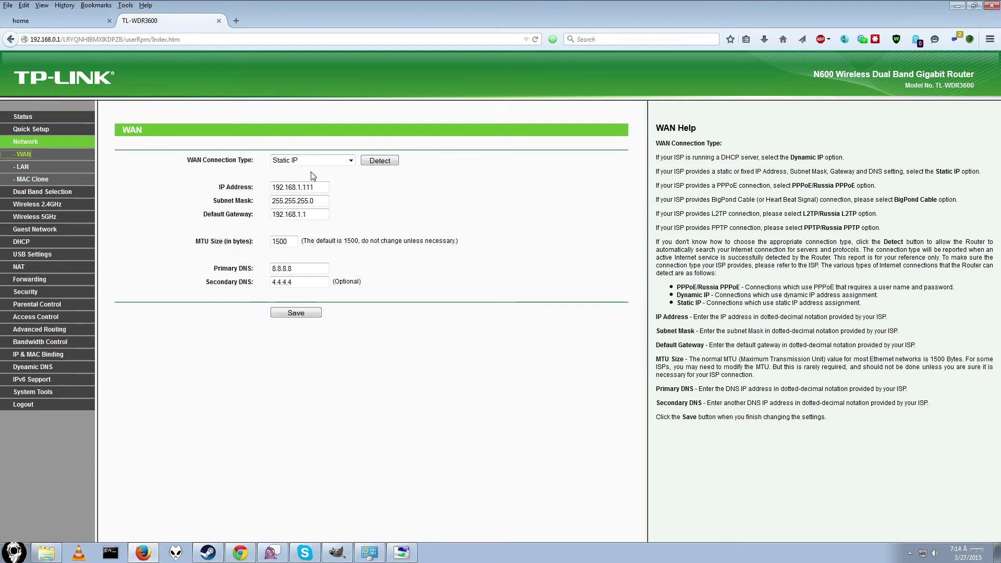
left_click(323, 164)
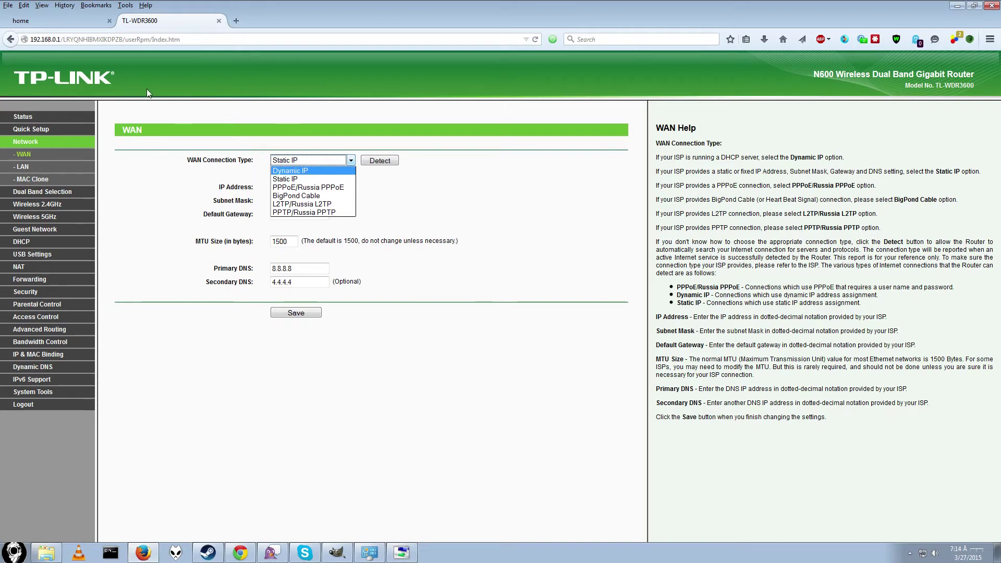
left_click(187, 5)
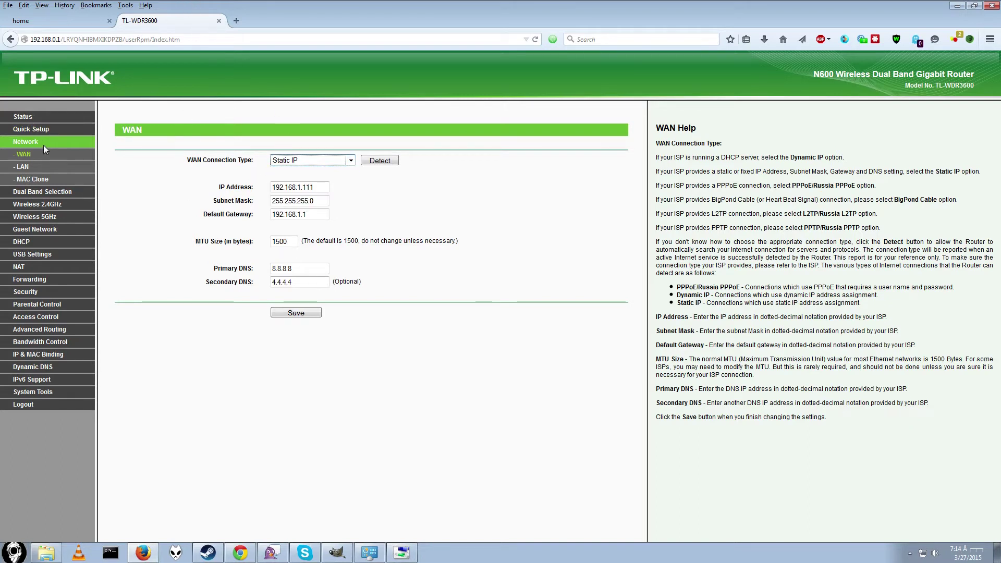
left_click(337, 552)
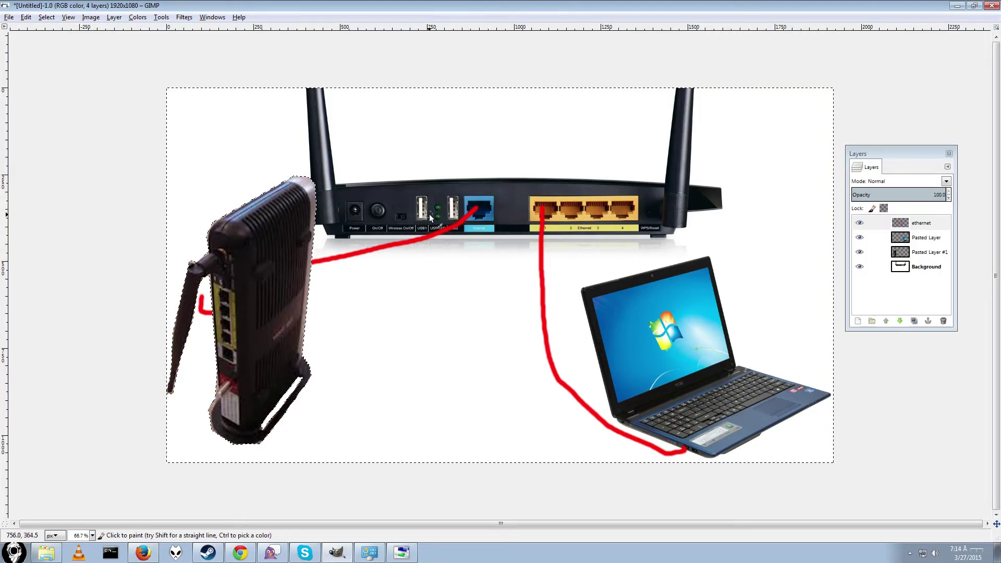
left_click(958, 7)
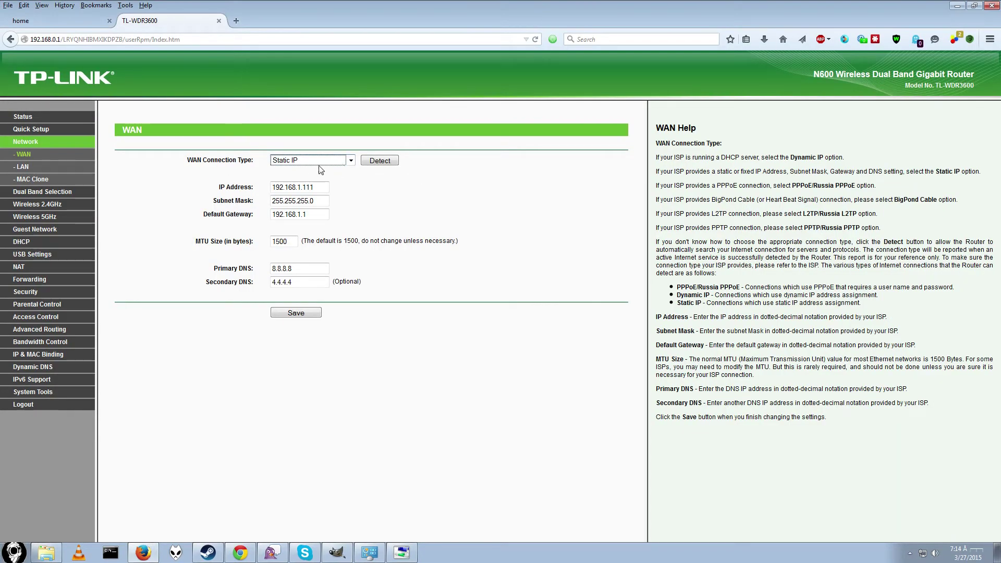
left_click(351, 161)
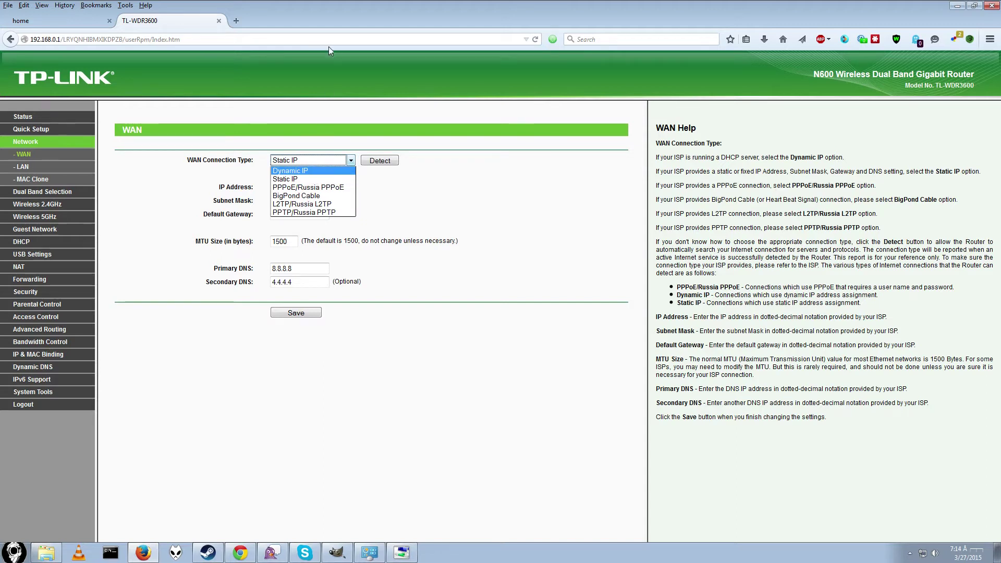
left_click(311, 14)
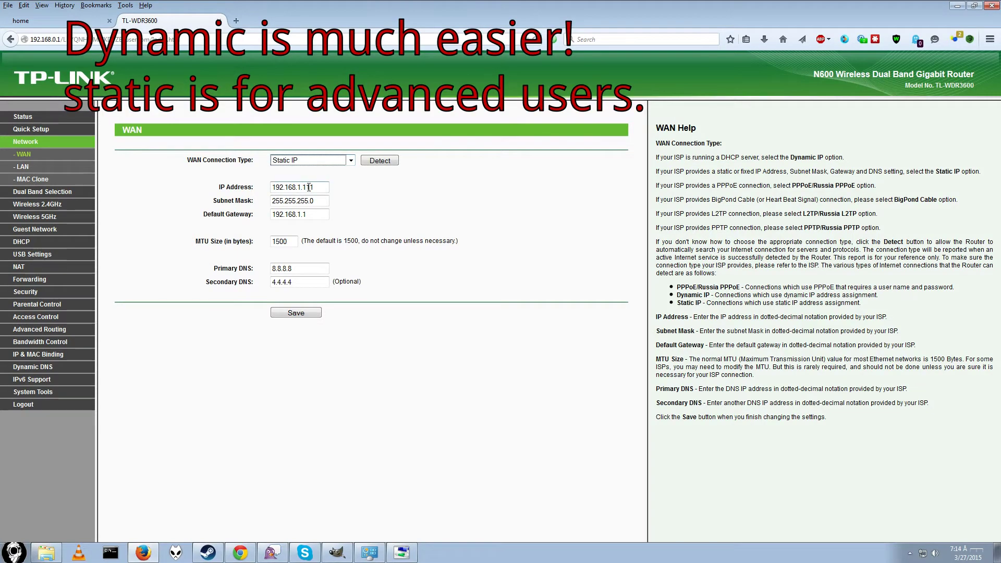
left_click_drag(323, 187, 258, 192)
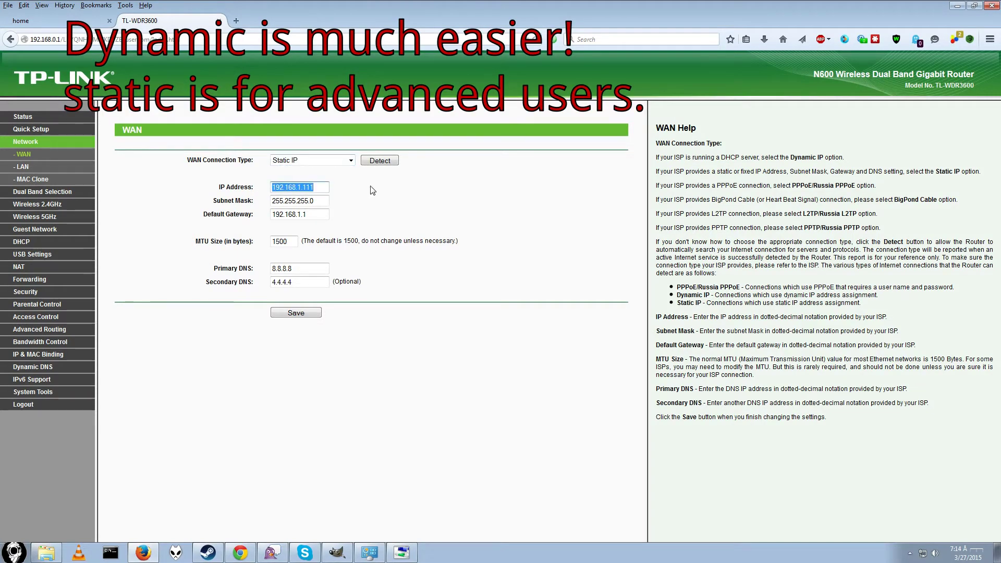
left_click(346, 164)
left_click(328, 171)
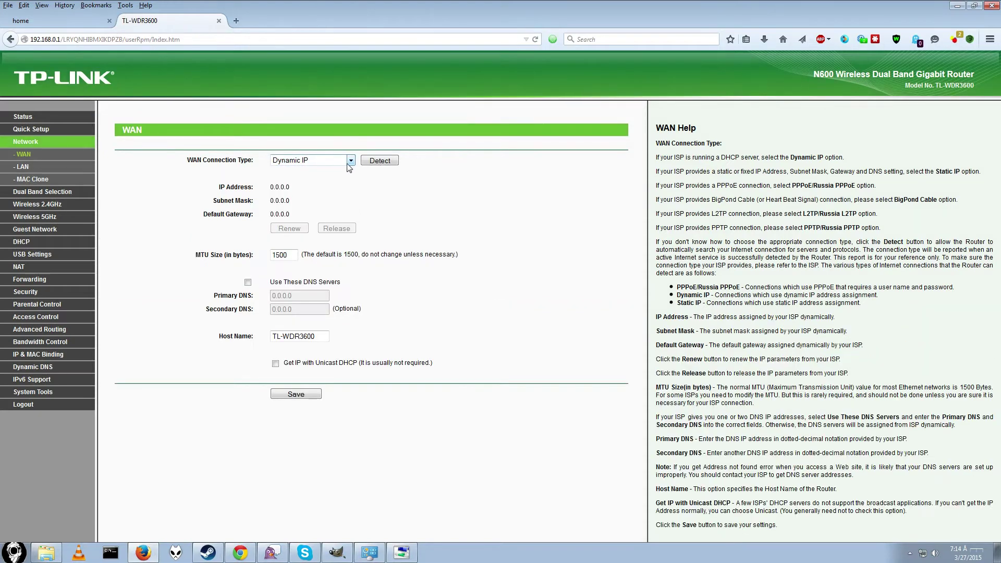
left_click(350, 160)
left_click(313, 180)
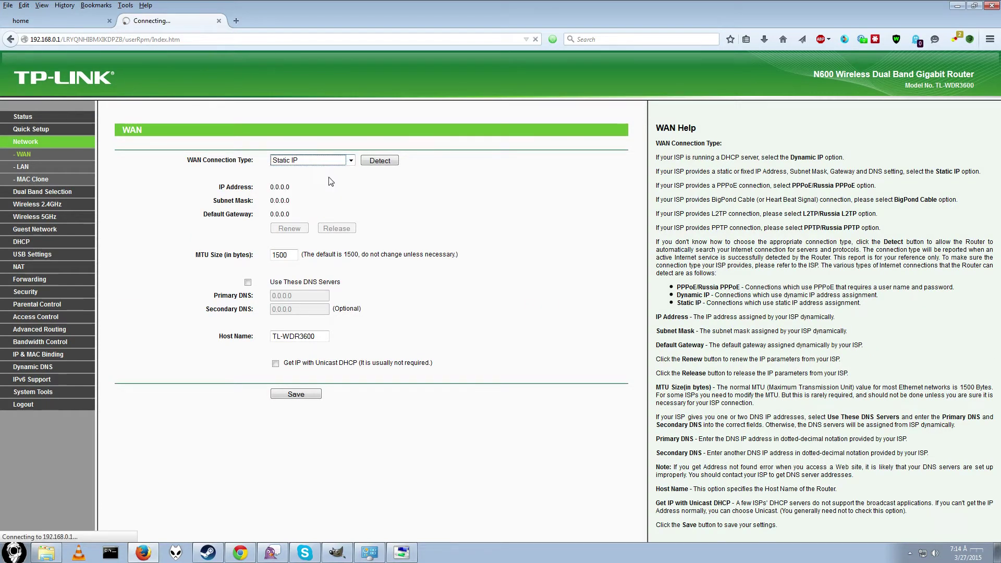
left_click_drag(319, 189, 251, 188)
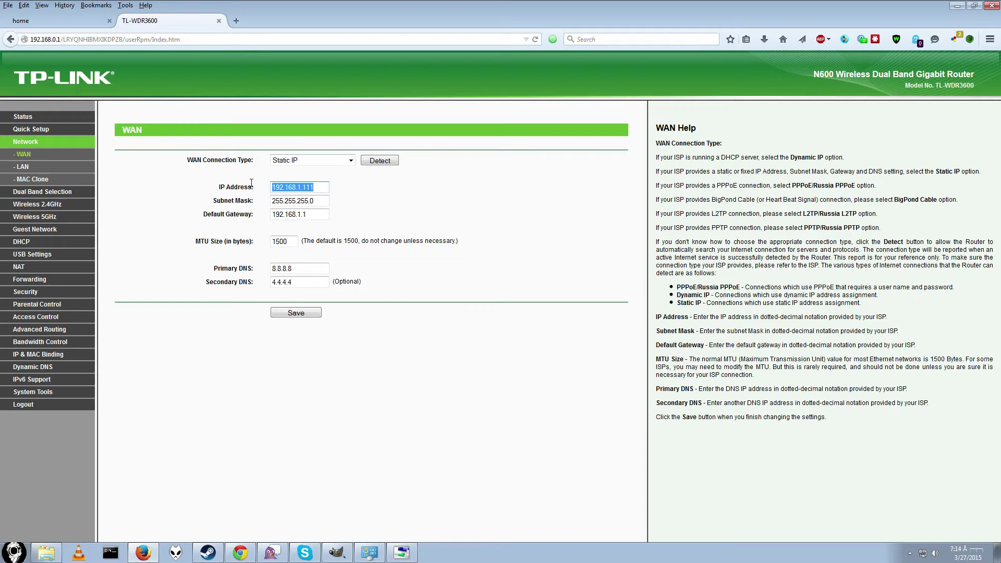
left_click_drag(319, 202, 219, 195)
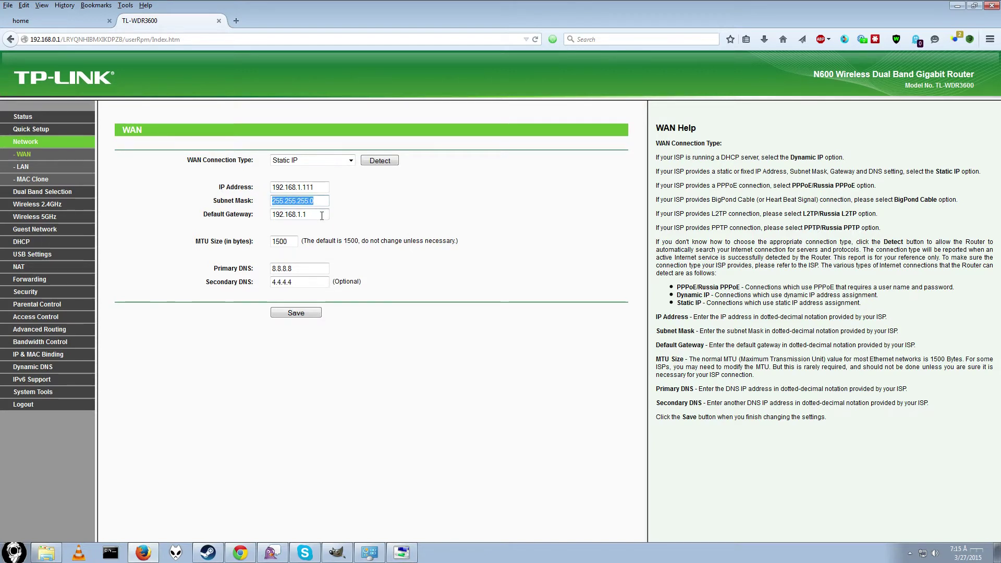
left_click_drag(322, 216, 267, 218)
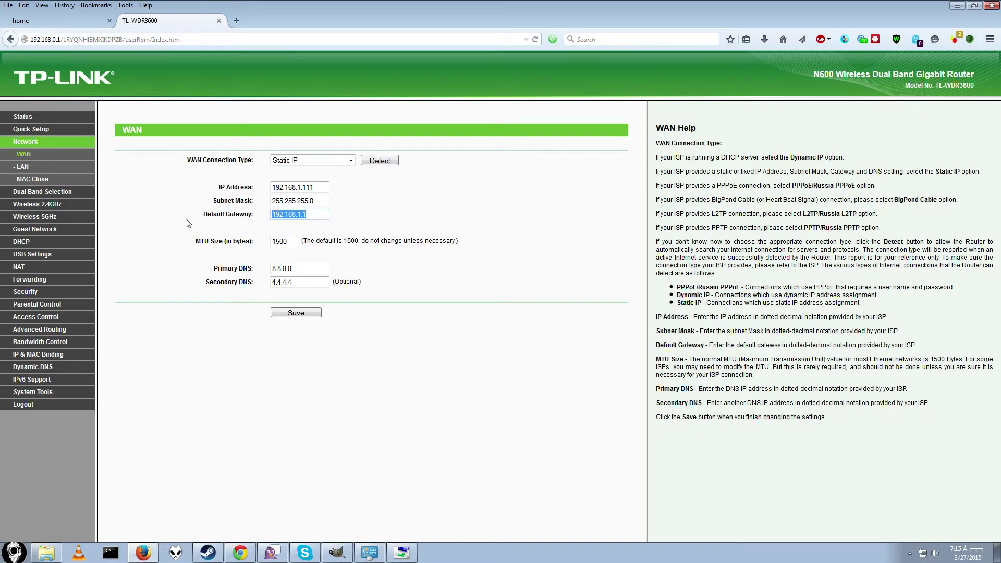
left_click(302, 313)
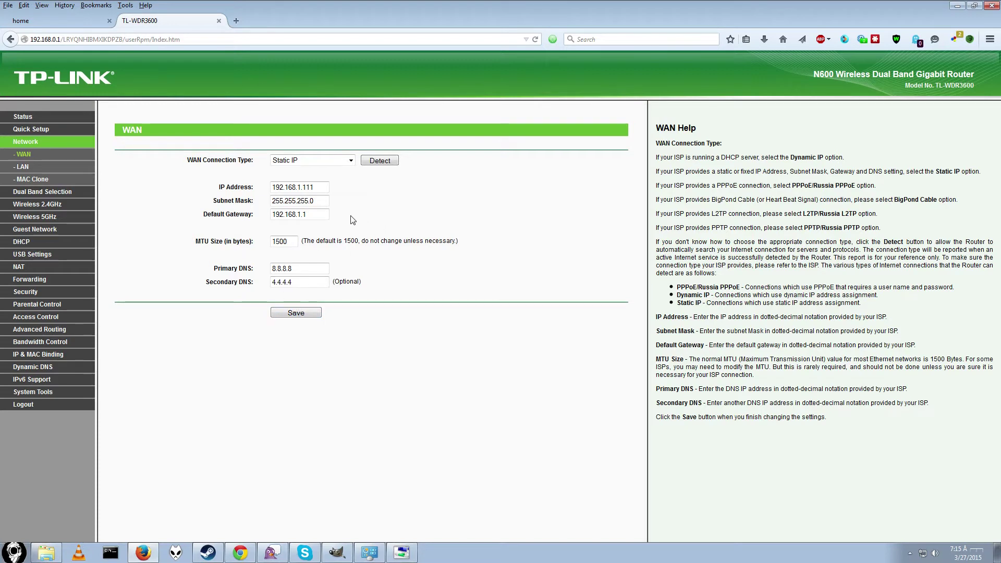
Step: Check the LAN IP 192.168.0.1, then view the 2.4GHz wireless settings for Section9
left_click(23, 168)
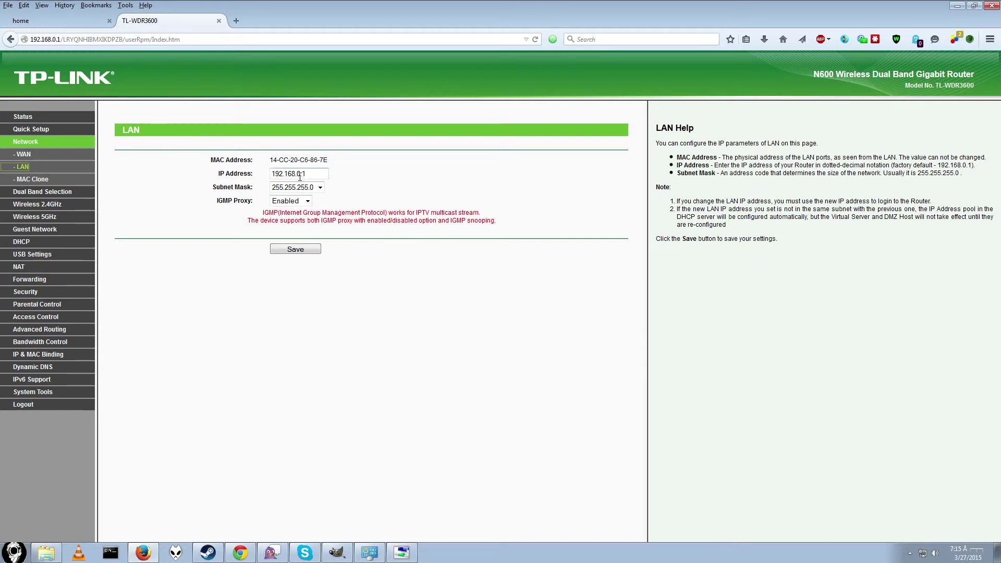
left_click_drag(319, 171, 261, 170)
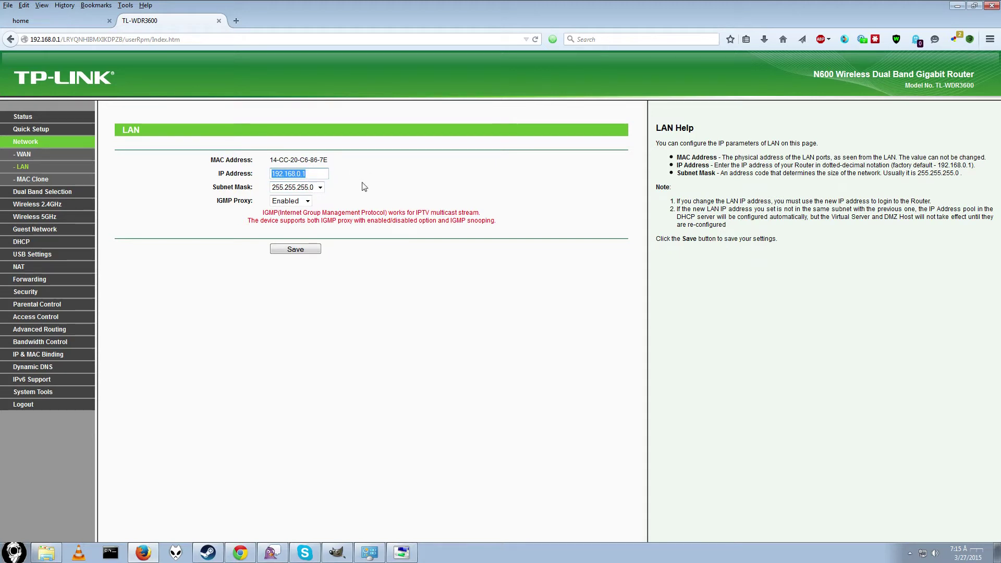
left_click(58, 204)
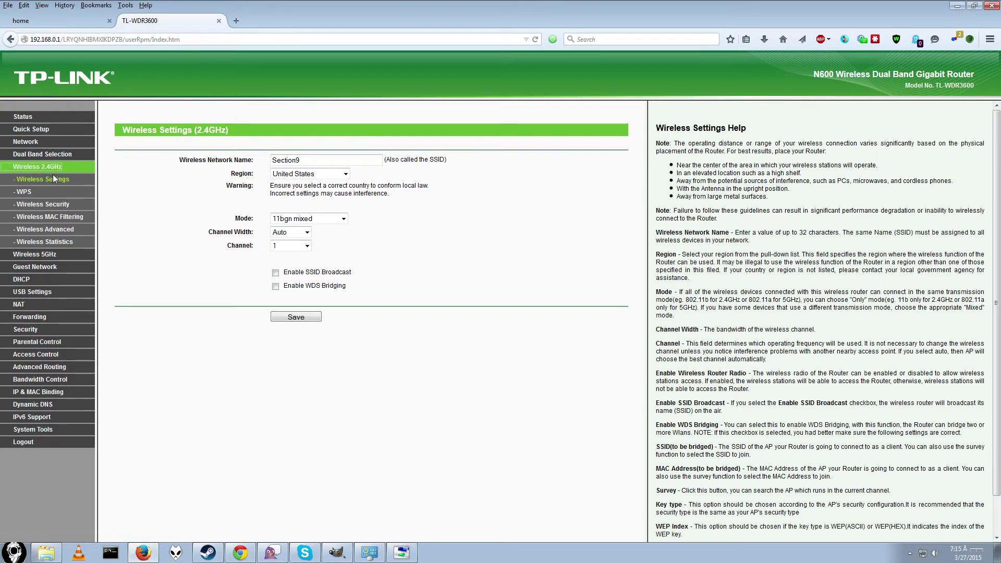
left_click(29, 179)
left_click_drag(123, 131, 255, 148)
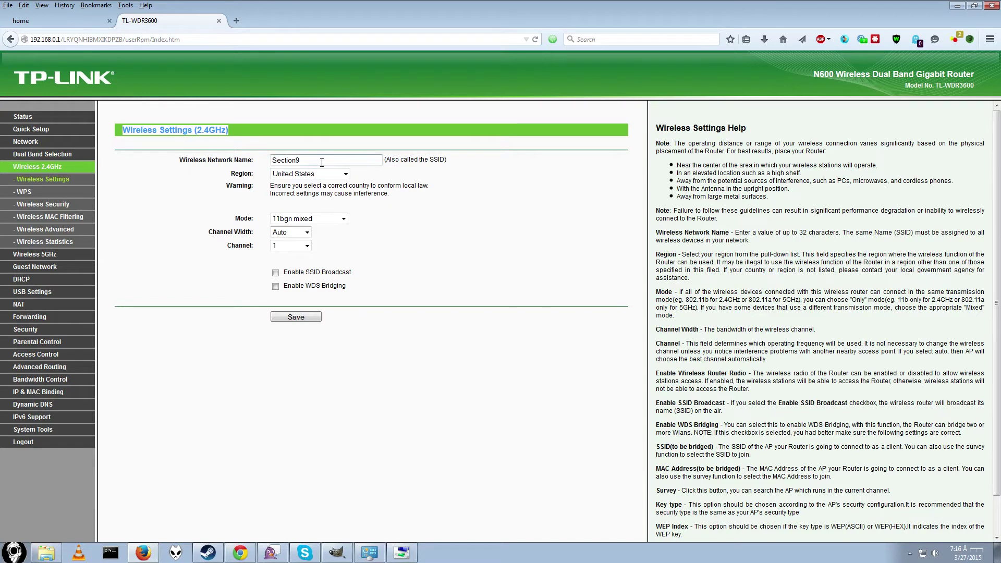
left_click_drag(319, 162, 253, 156)
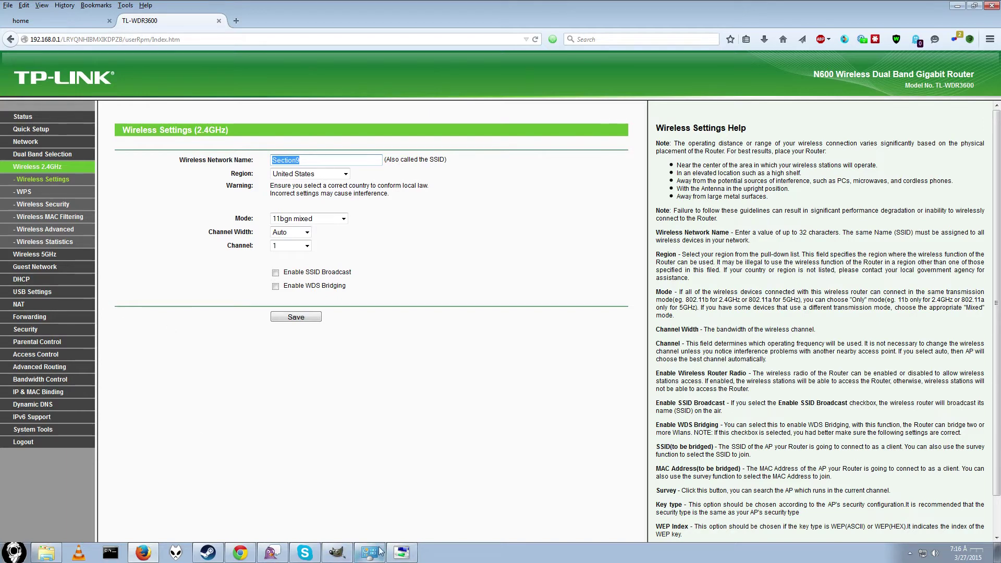
left_click(325, 559)
left_click(304, 149)
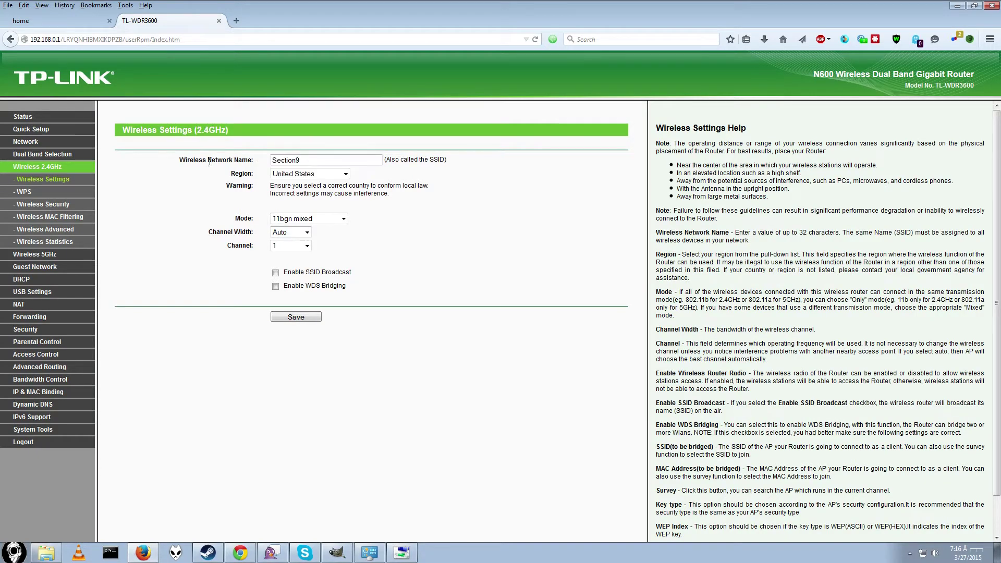
left_click(307, 246)
left_click(306, 247)
left_click(308, 232)
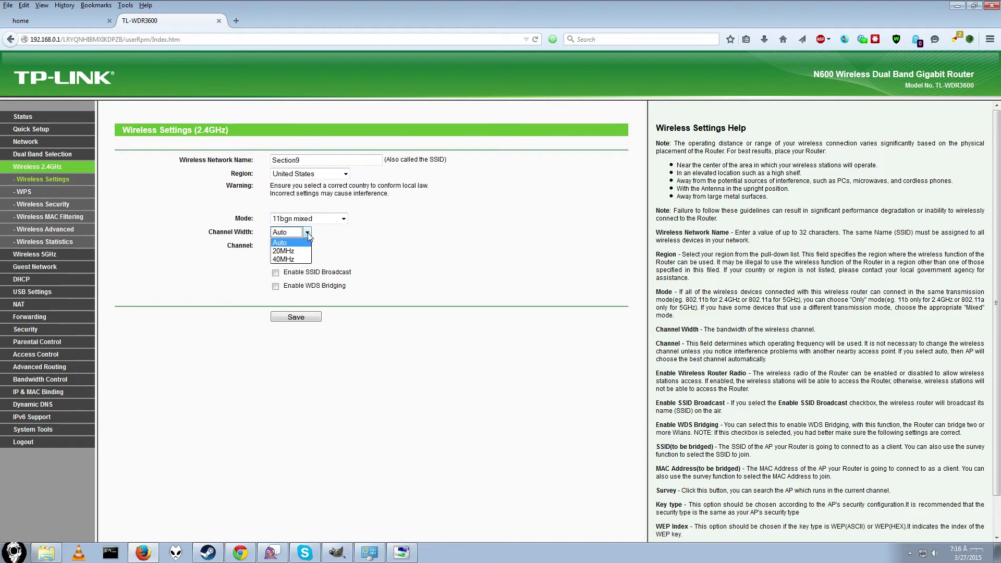
left_click(307, 232)
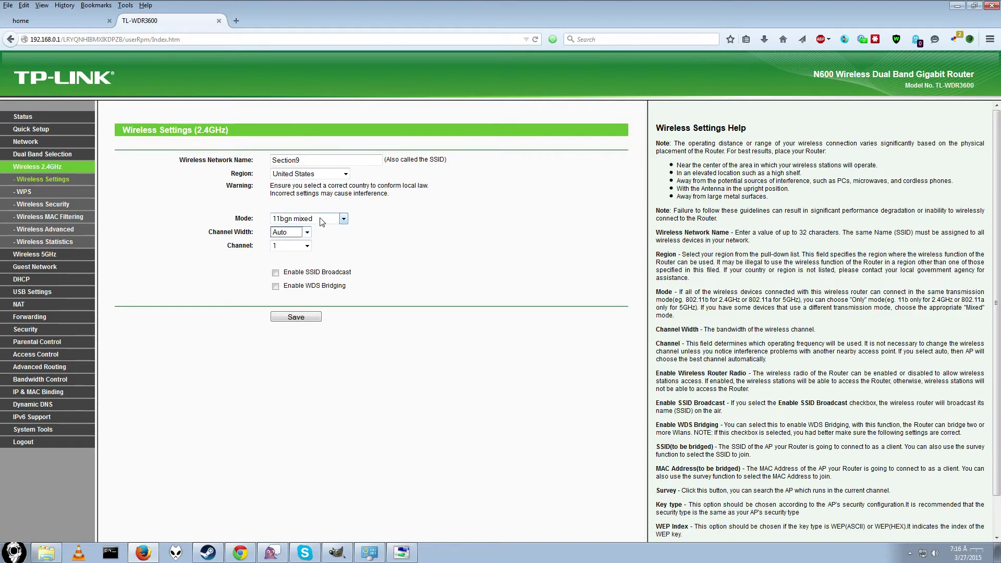
left_click(321, 222)
left_click(312, 220)
left_click(276, 273)
left_click(276, 273)
Step: Keep 2.4GHz security at WPA/WPA2-Personal, Automatic version with AES, then move to 5GHz settings
left_click(38, 204)
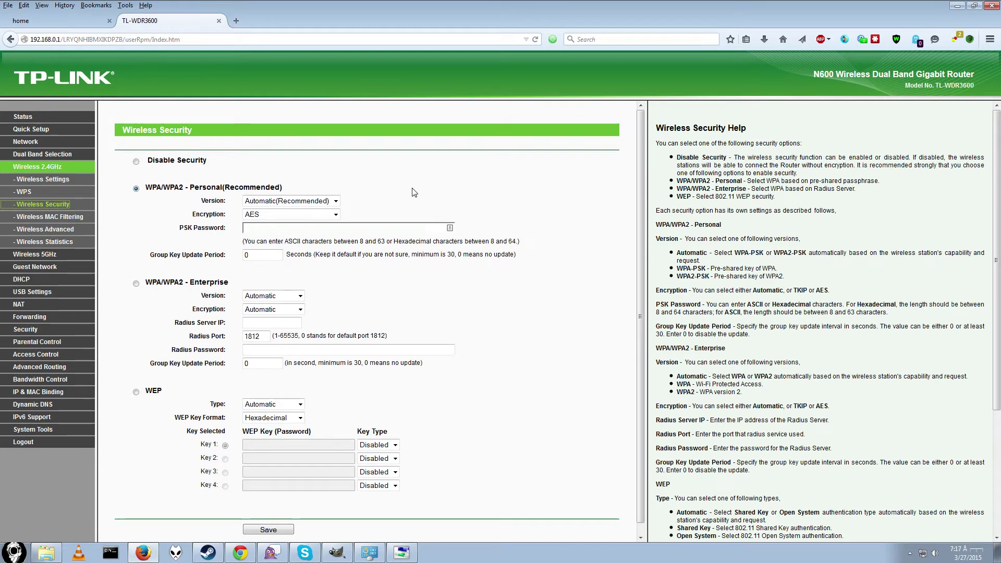
left_click(286, 202)
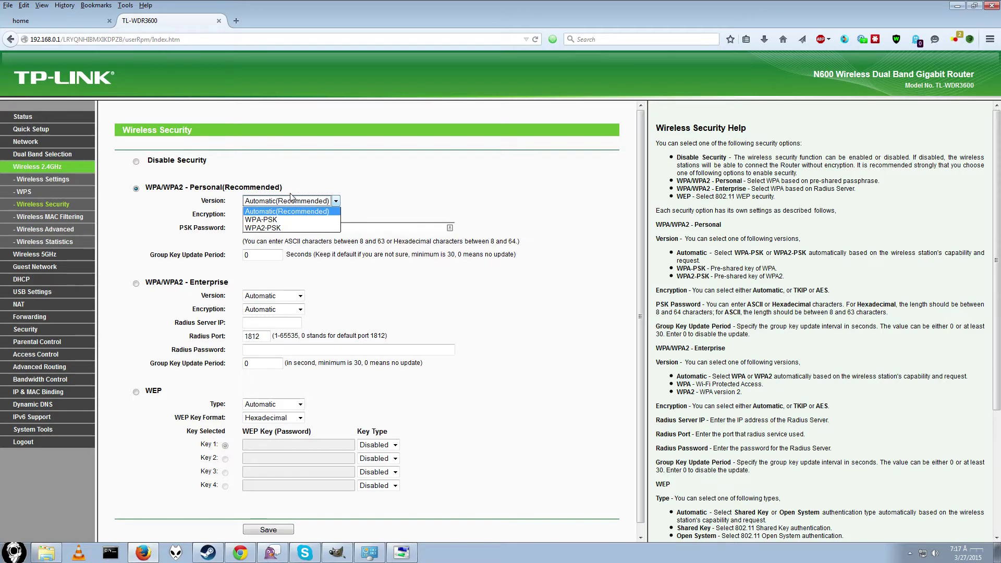
left_click(278, 240)
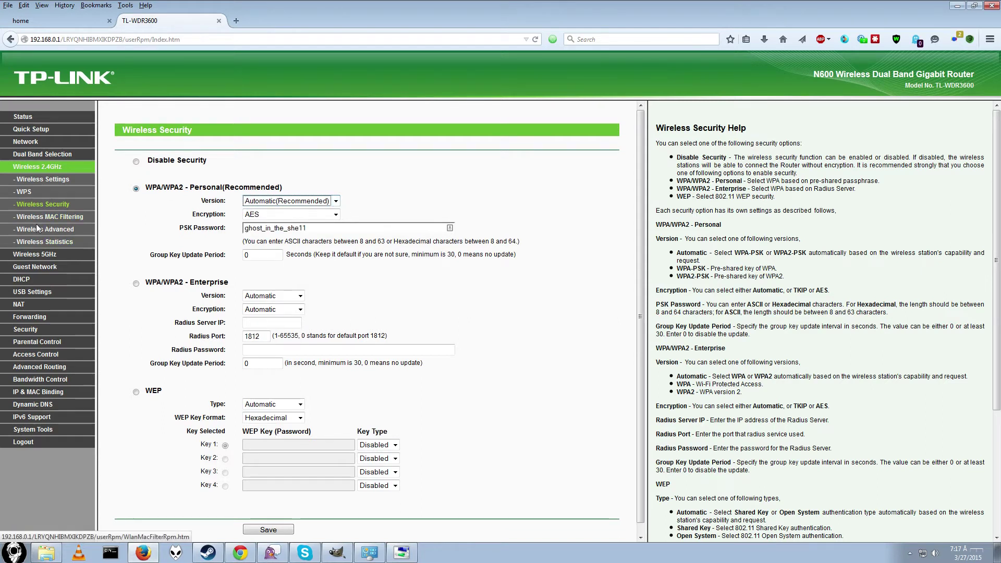
left_click(40, 259)
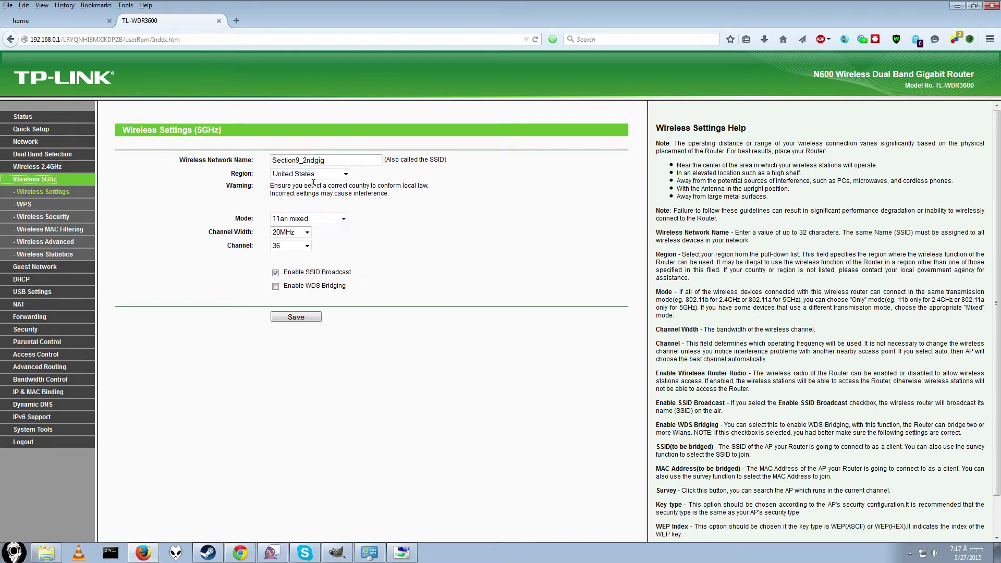
Step: Confirm the 5GHz mode 11an mixed, 20MHz channel width and channel 36
left_click(344, 219)
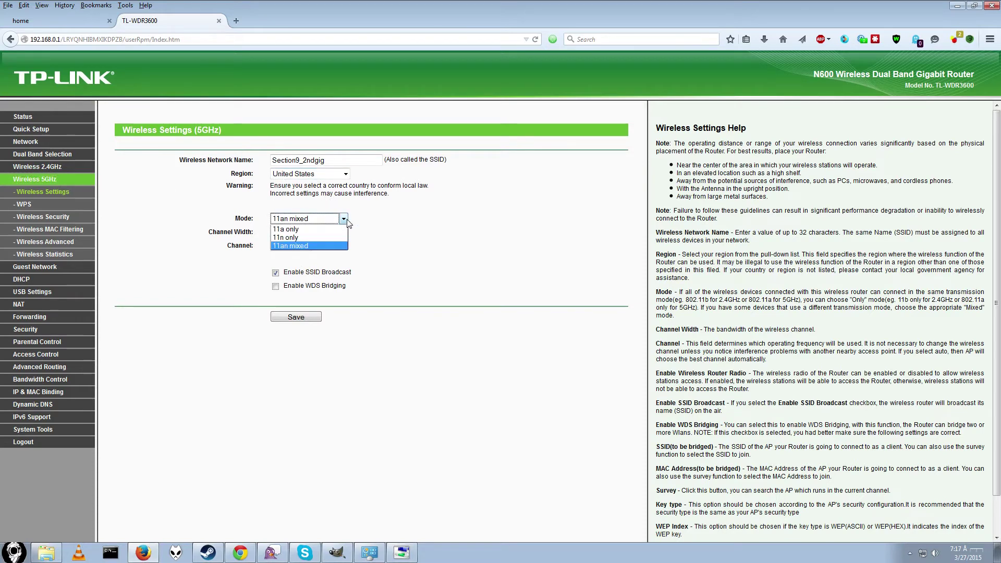
left_click(344, 220)
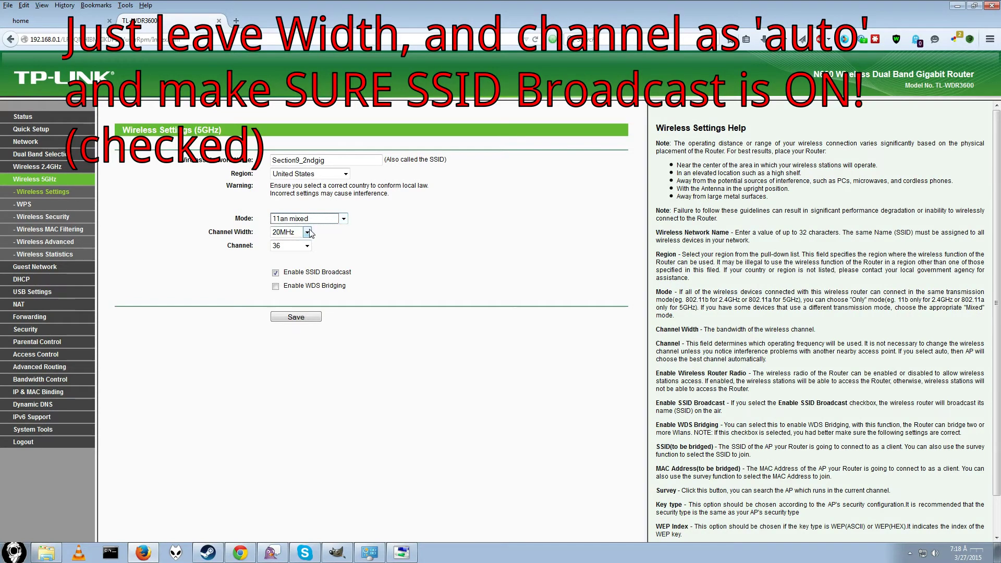
left_click(308, 232)
left_click(305, 232)
left_click(308, 247)
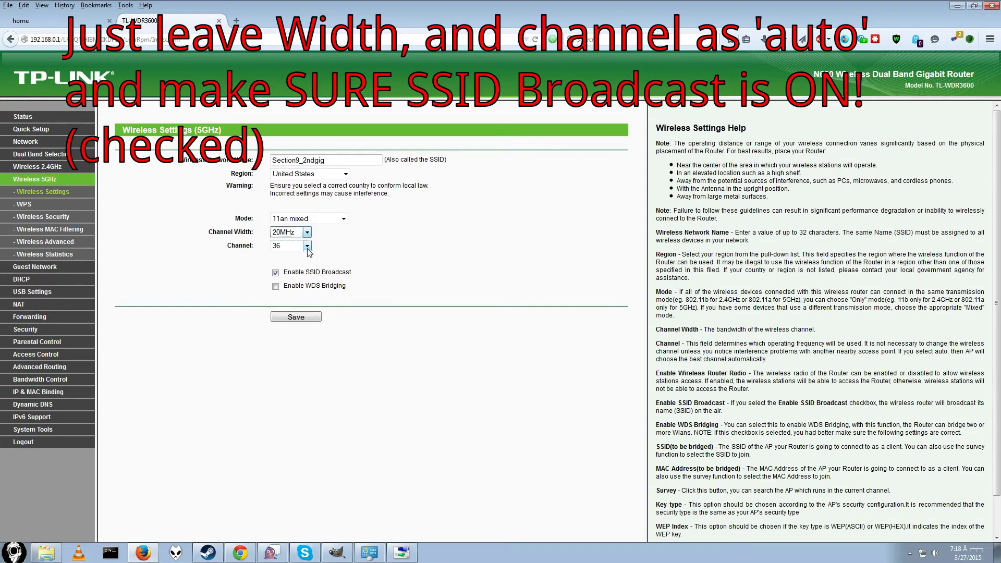
left_click(308, 246)
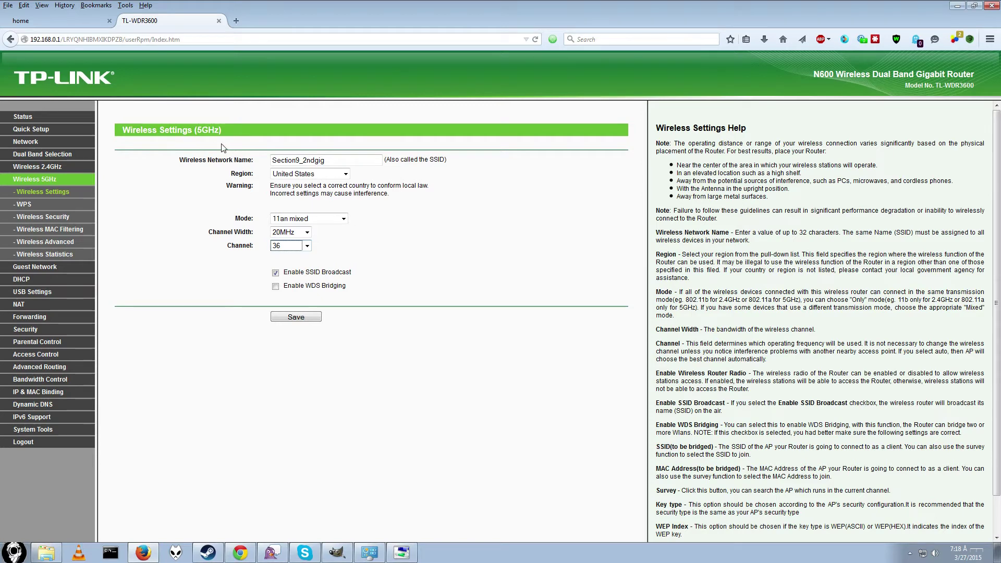
Step: Look at the DHCP settings page, then bring the GIMP wiring diagram forward
left_click_drag(225, 129, 196, 129)
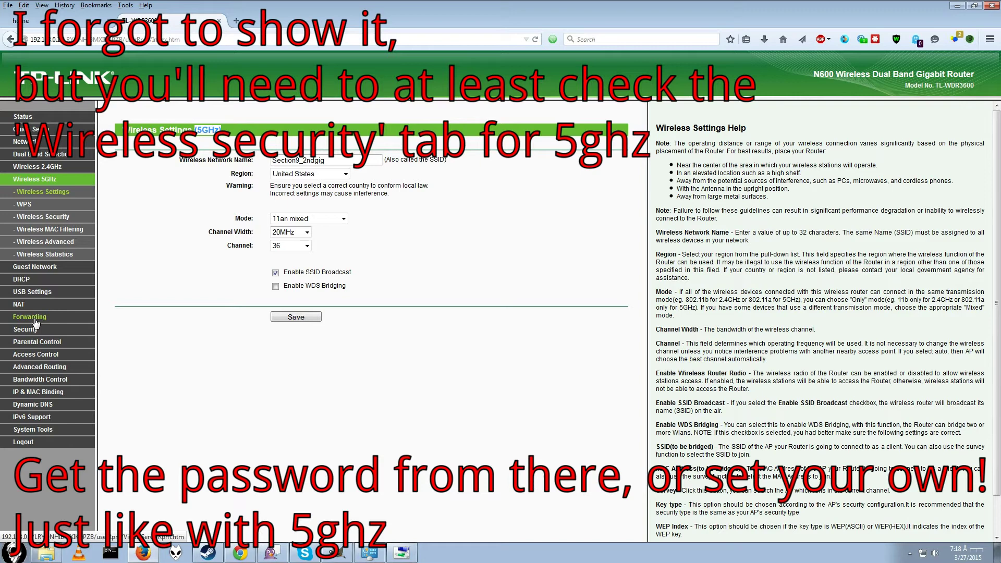
left_click(15, 279)
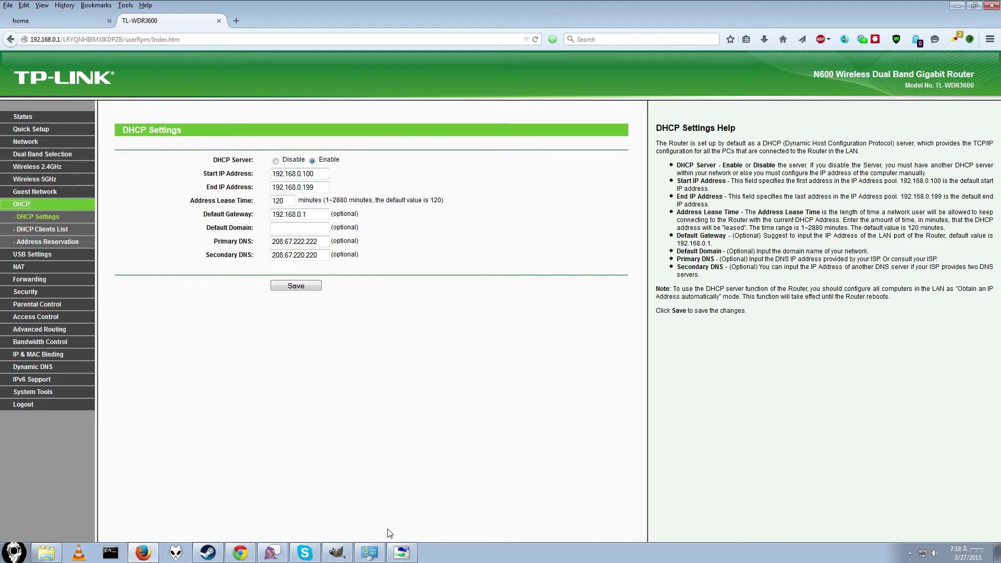
left_click(337, 553)
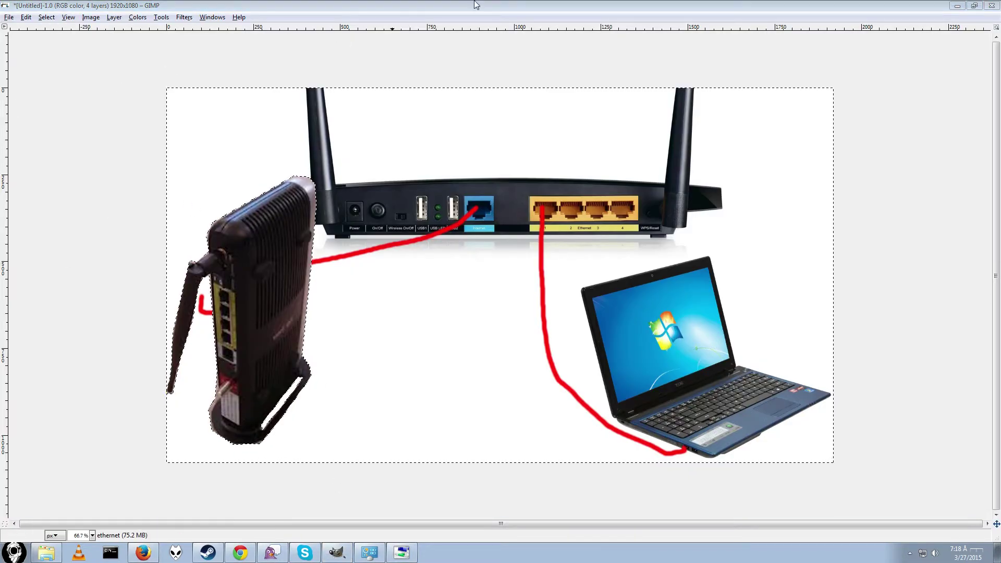
Step: Show the Layers panel and delete the red modem-to-router cable using a rectangle selection
key("ctrl+l")
left_click_drag(494, 172, 73, 384)
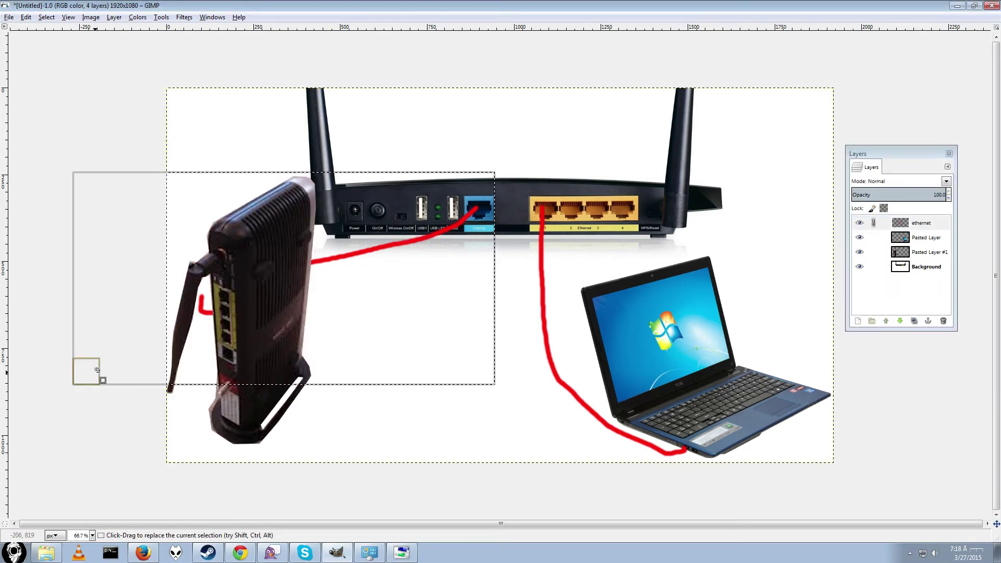
key("Delete")
key("ctrl+shift+a")
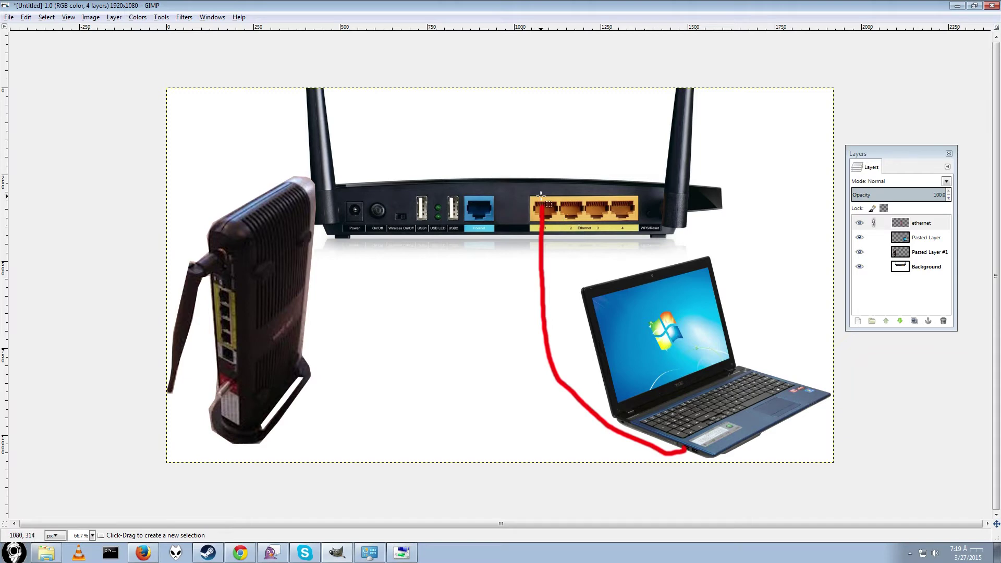
Step: Minimize GIMP and load the receiving router at 192.168.0.2 in the browser
left_click(957, 6)
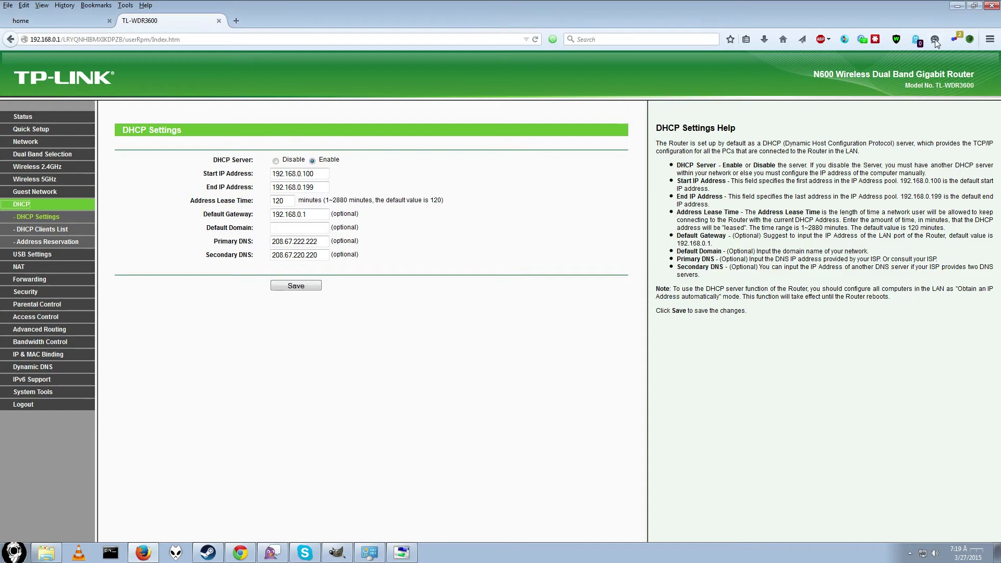
left_click(174, 41)
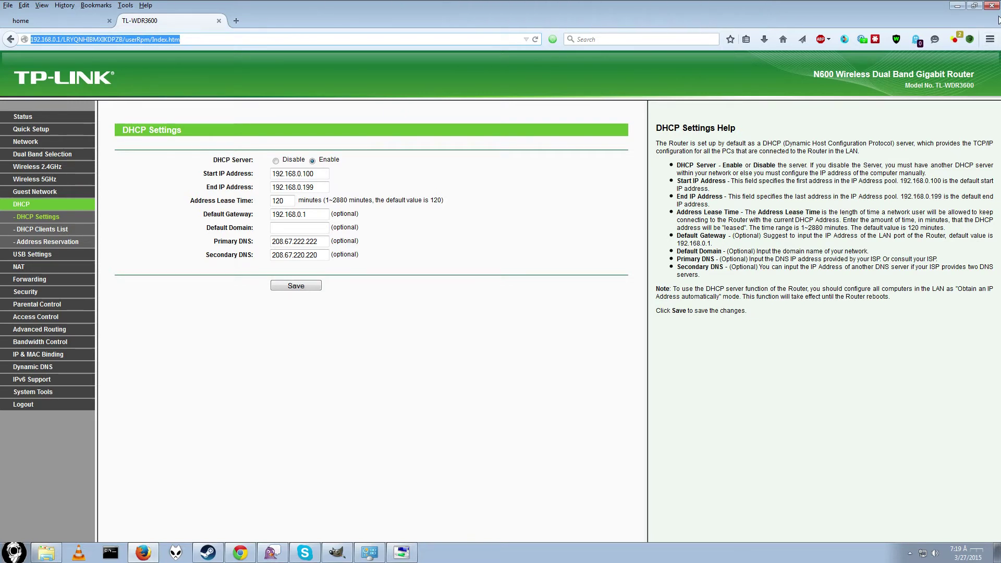
type("192.168.0.1/")
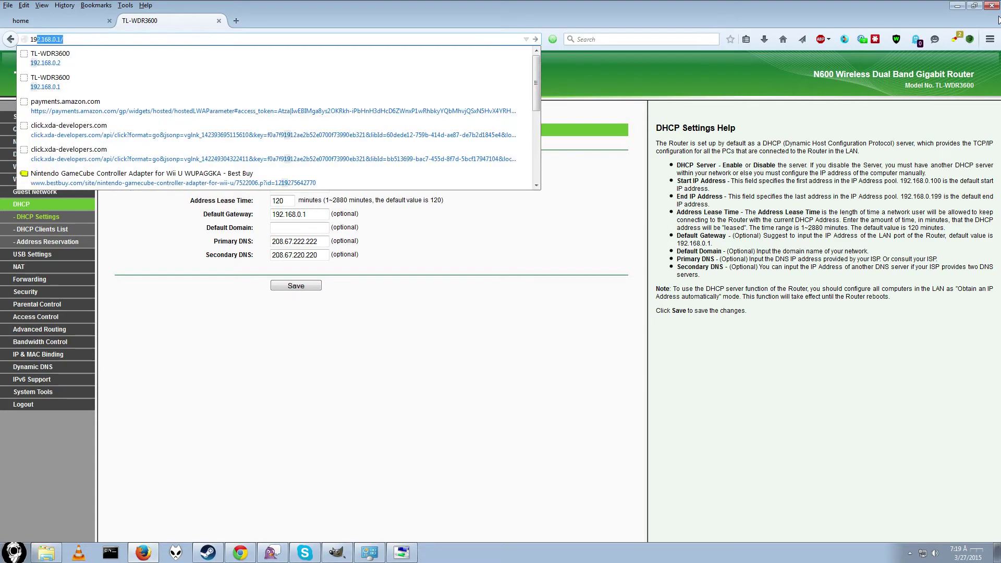
key("Return")
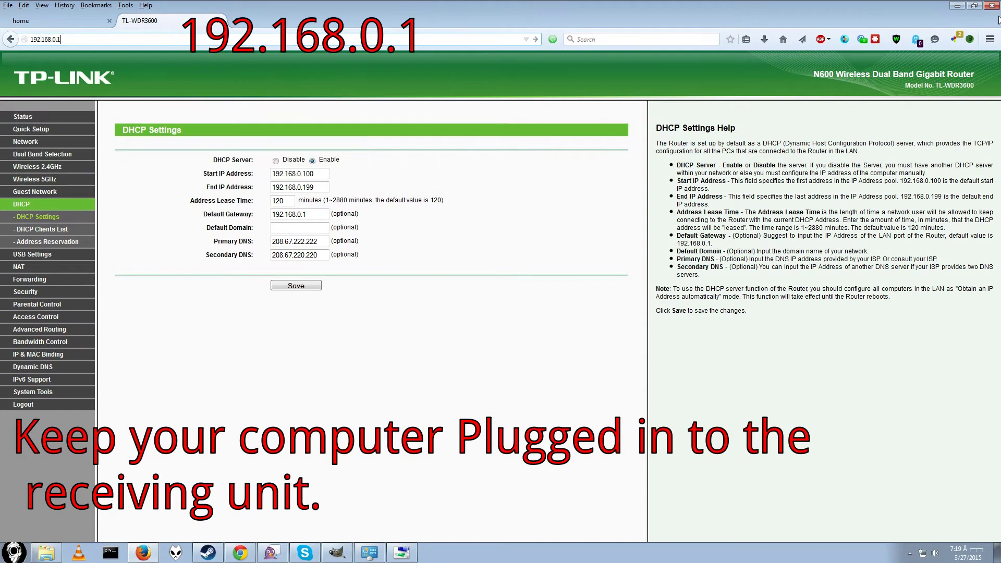
key("BackSpace")
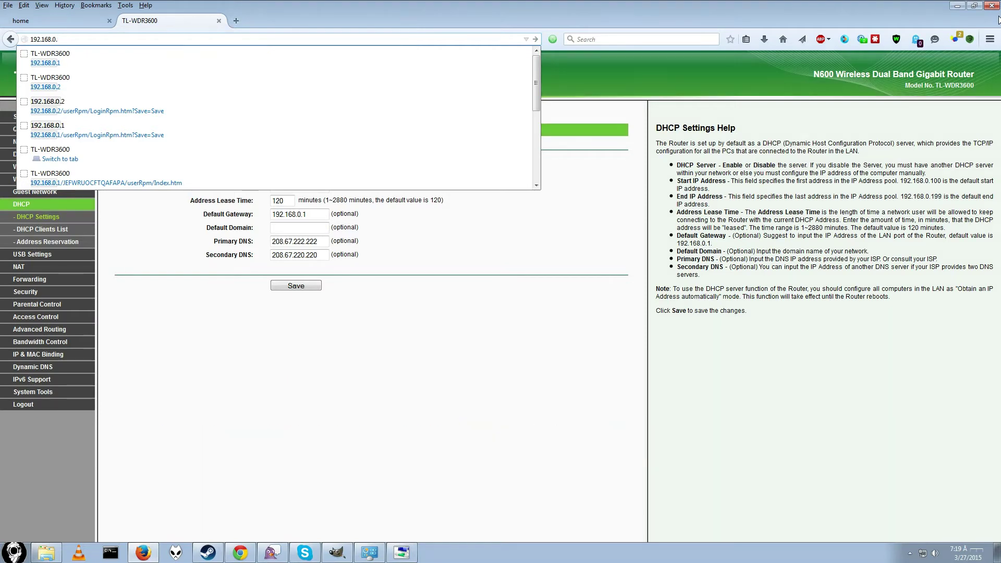
type("2")
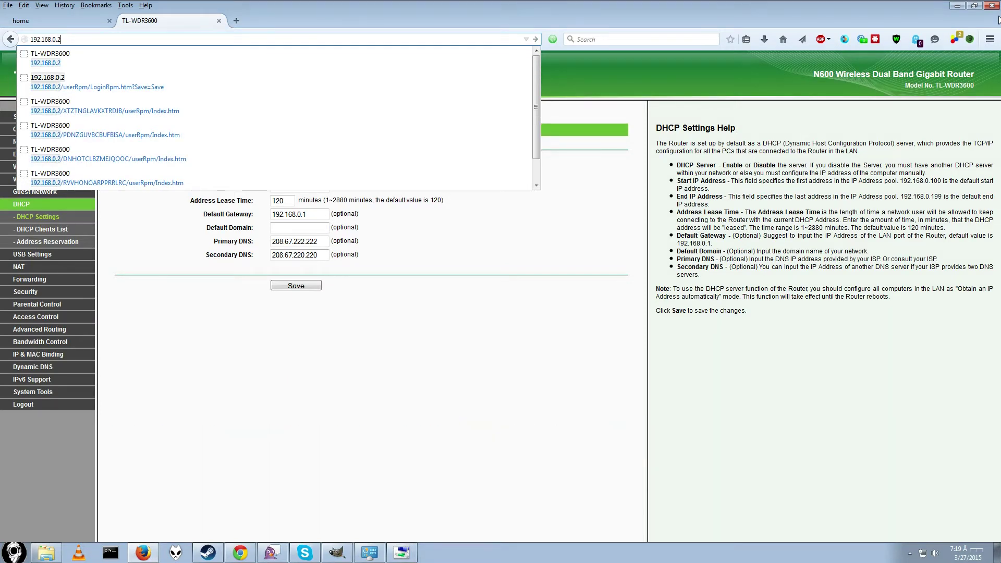
key("Return")
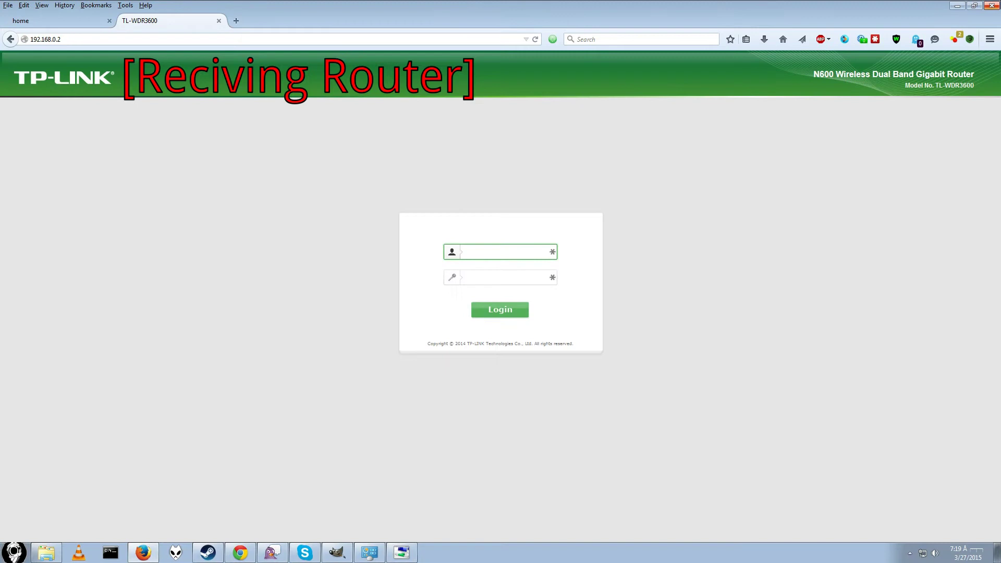
Step: Log in with the admin credentials and go to the receiving router's 5GHz wireless settings
type("admin")
key("Tab")
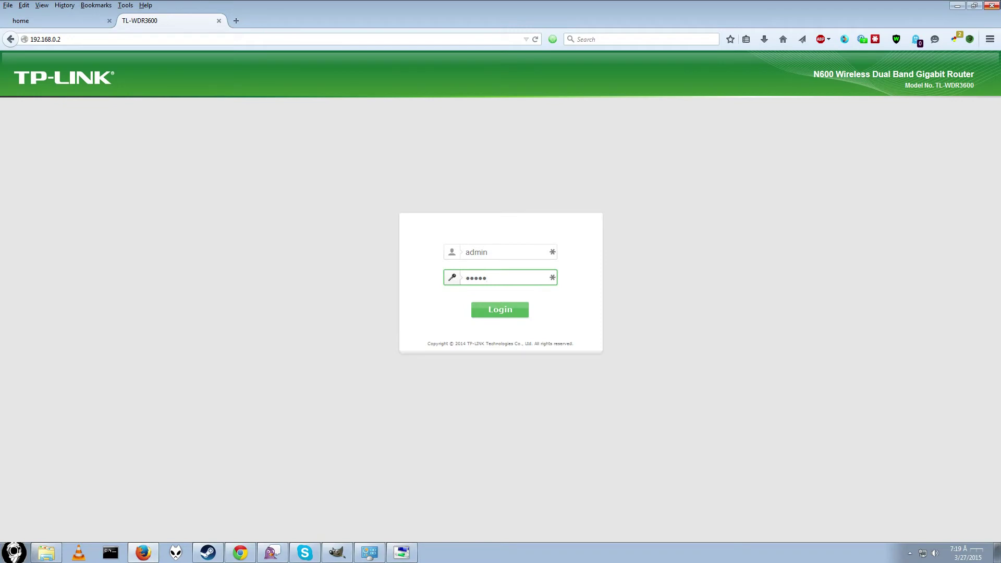
key("Return")
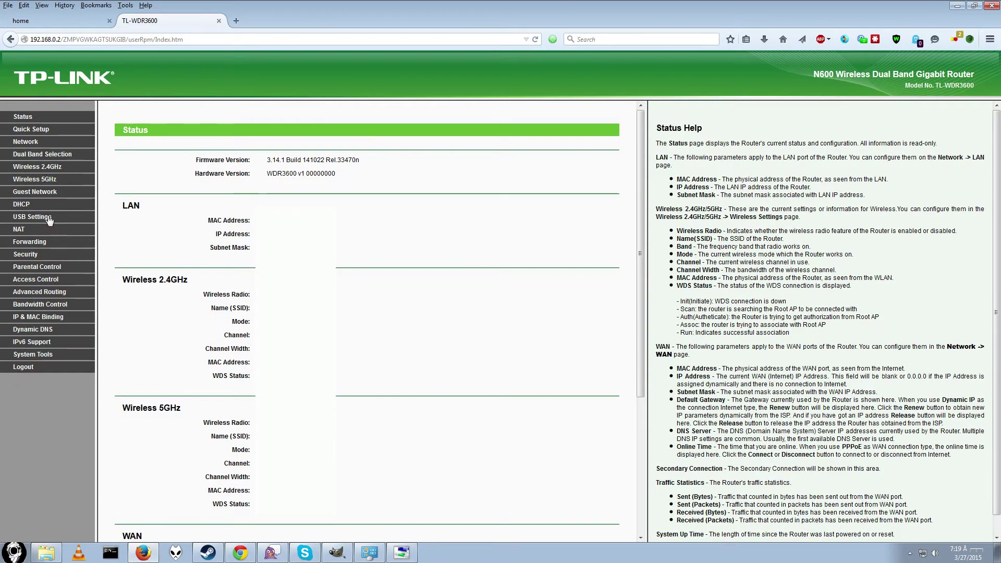
left_click(45, 181)
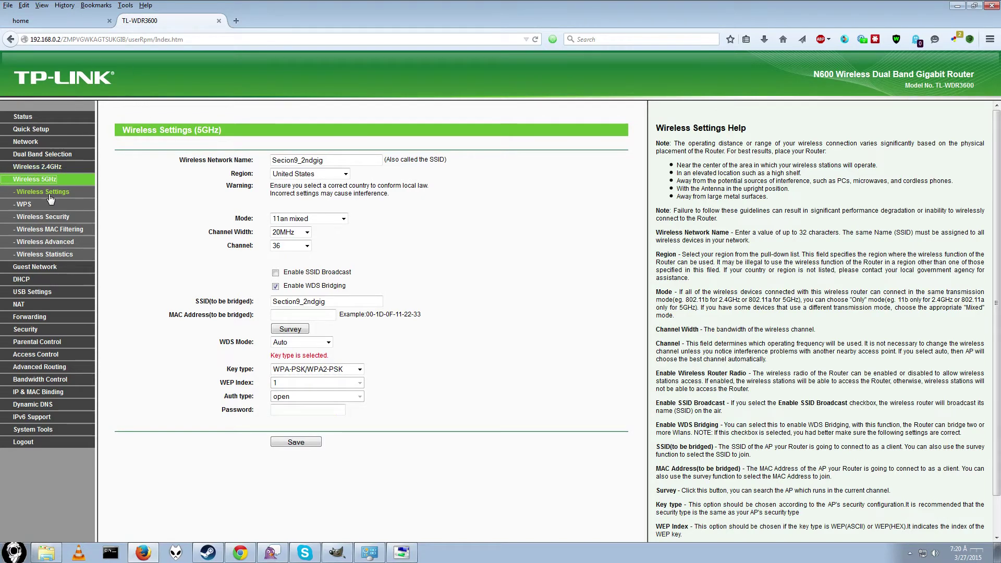
left_click(51, 178)
left_click_drag(339, 164, 255, 167)
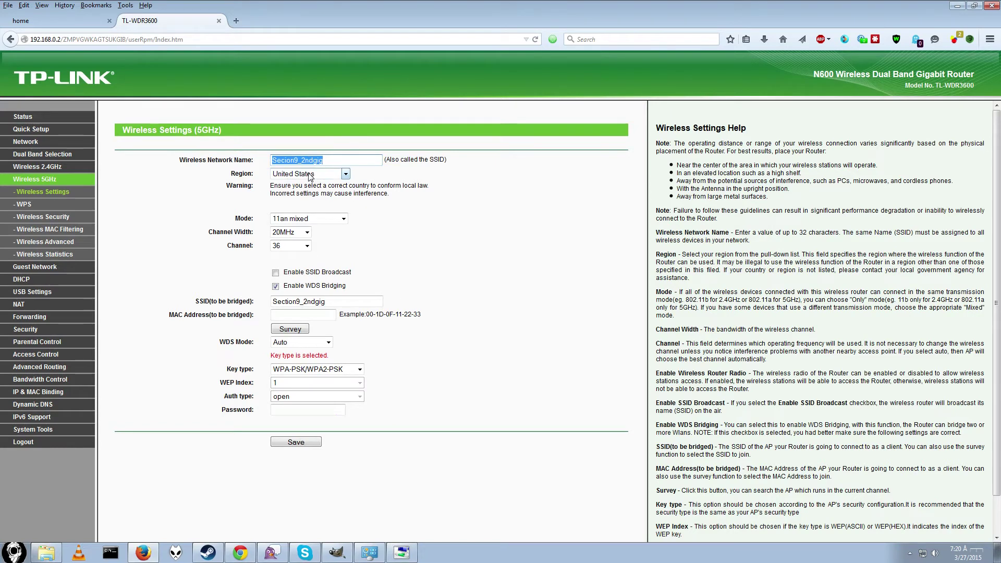
left_click(345, 162)
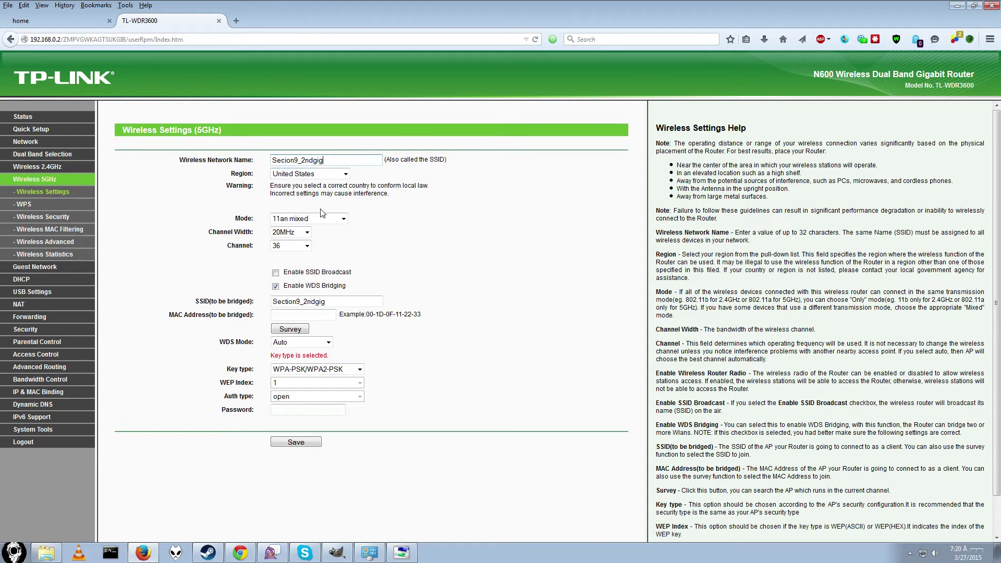
left_click(306, 232)
left_click(305, 233)
left_click(308, 246)
left_click(307, 246)
left_click_drag(285, 285, 343, 297)
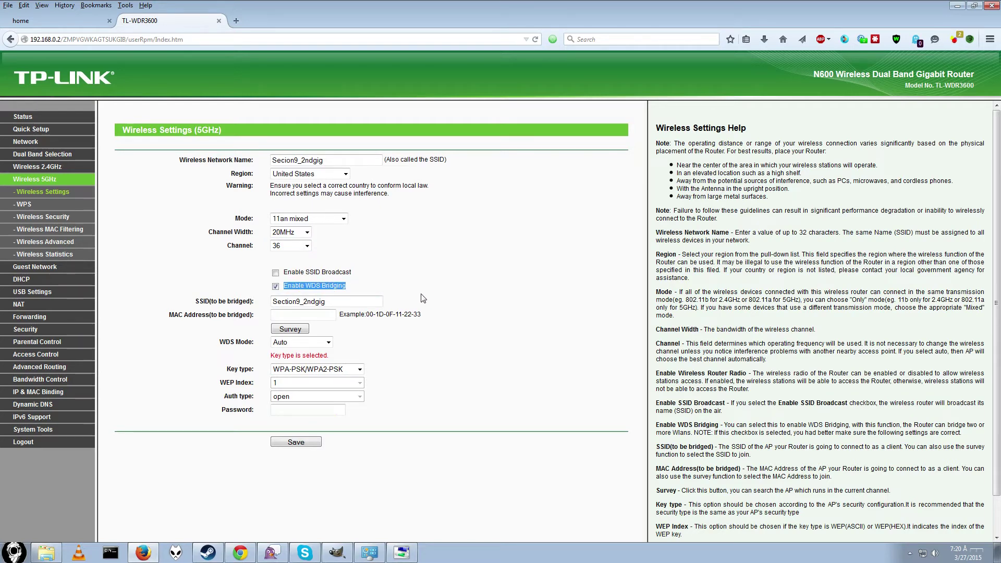
key("Tab")
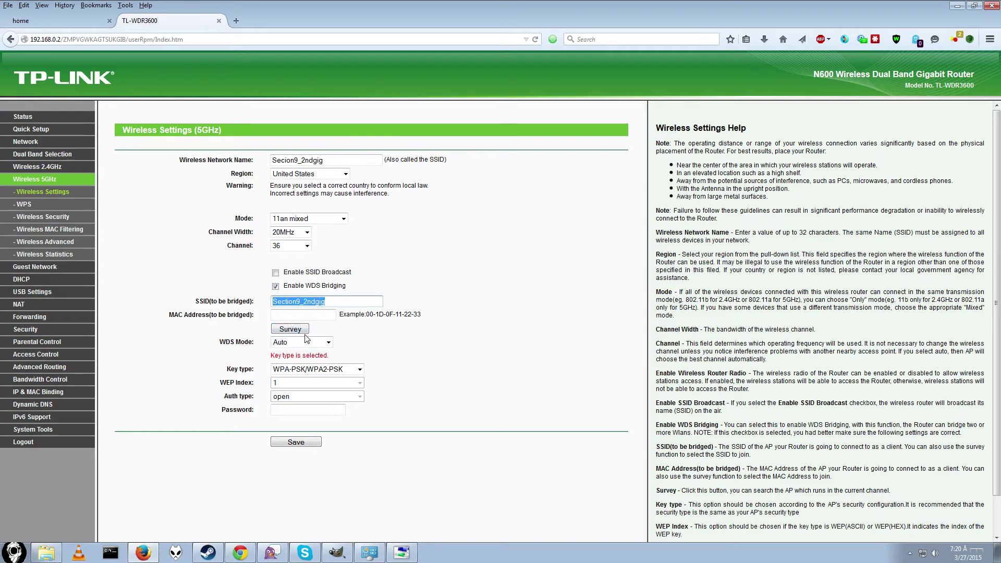
Step: Survey for access points and bridge to the Section9_2ndgig network
left_click(290, 329)
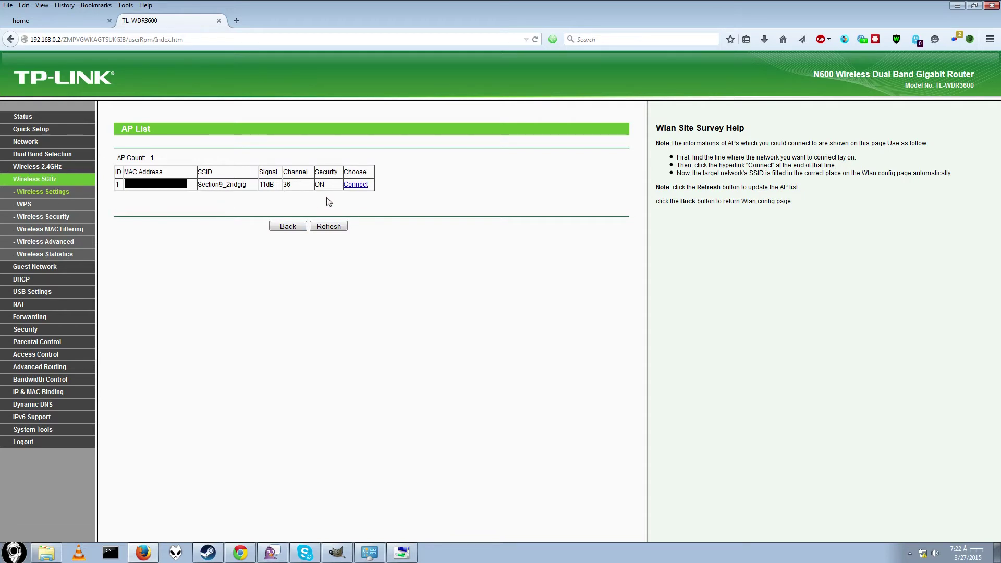
left_click(356, 184)
left_click_drag(201, 186, 249, 188)
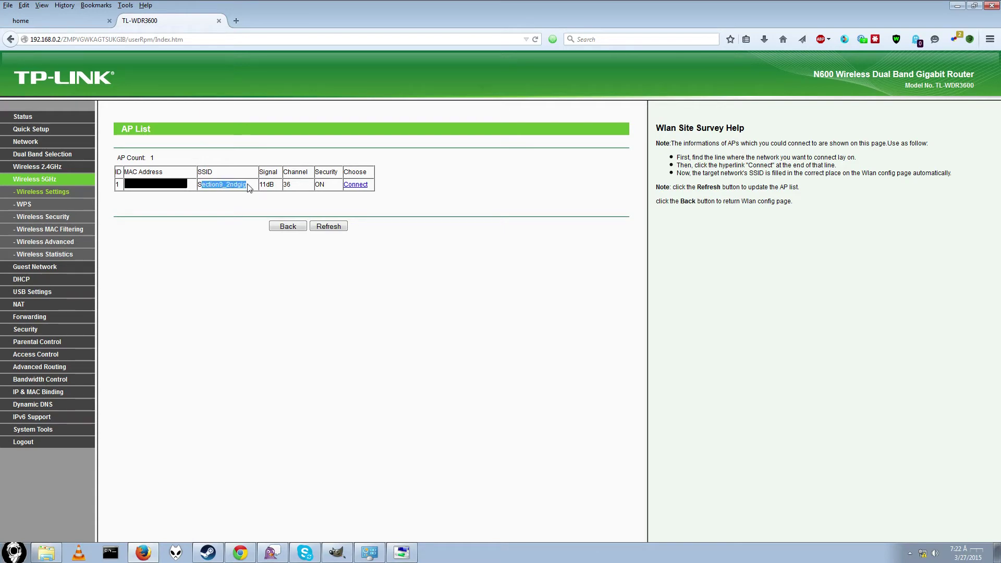
left_click(360, 185)
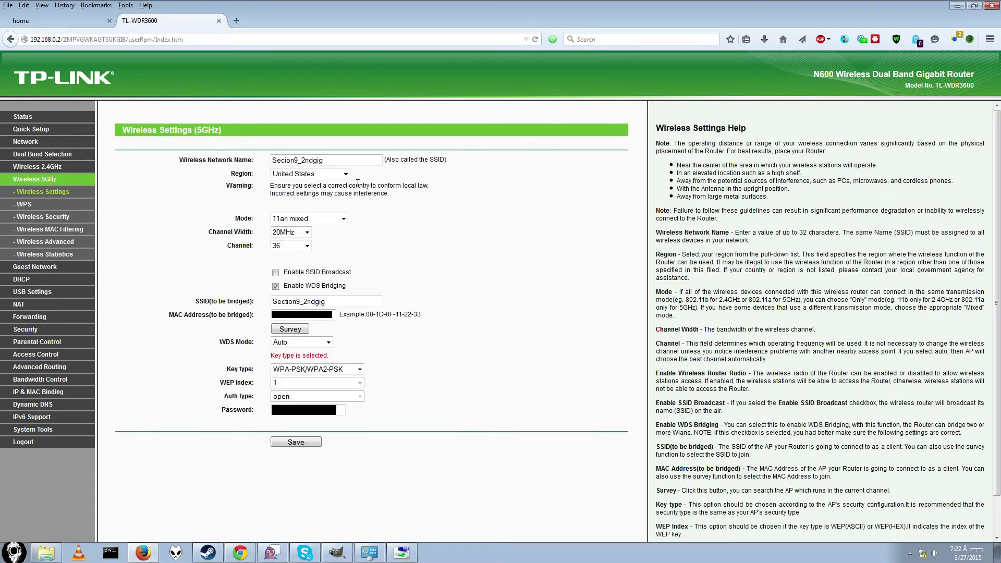
Step: Enable SSID broadcast, keep WPA-PSK/WPA2-PSK with the password, and save the 5GHz settings
left_click(276, 273)
left_click_drag(276, 302, 344, 325)
left_click(356, 323)
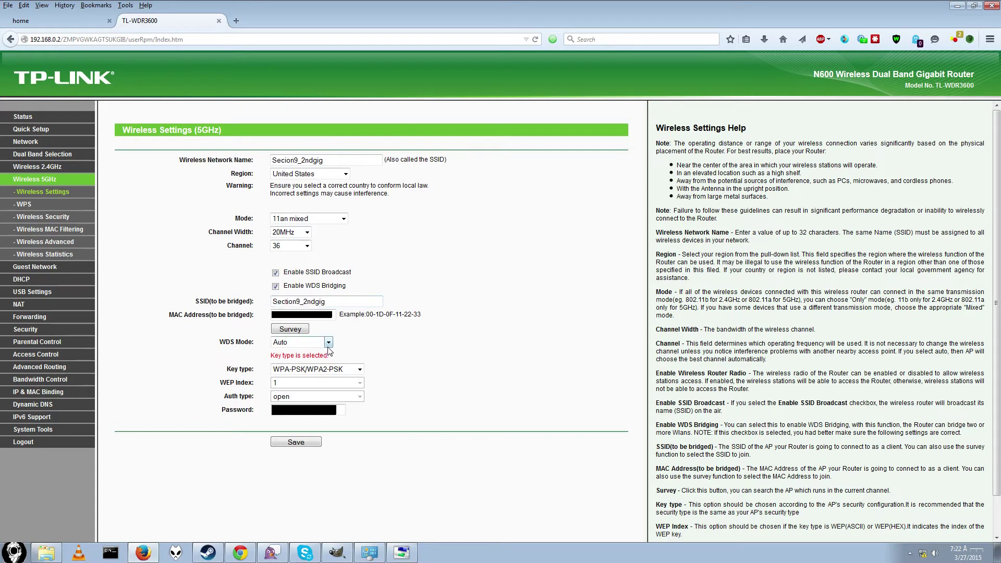
left_click(357, 370)
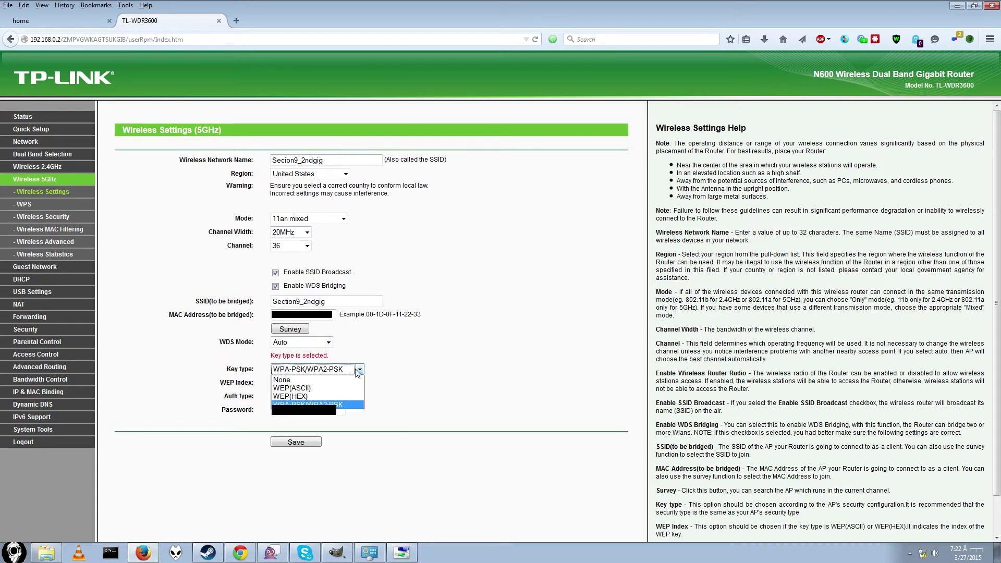
left_click(338, 406)
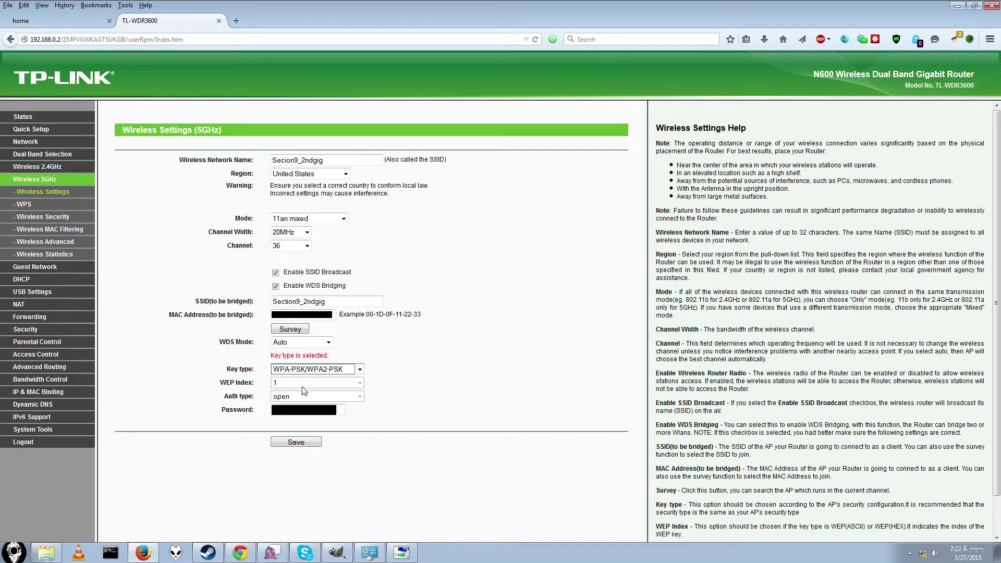
left_click(339, 412)
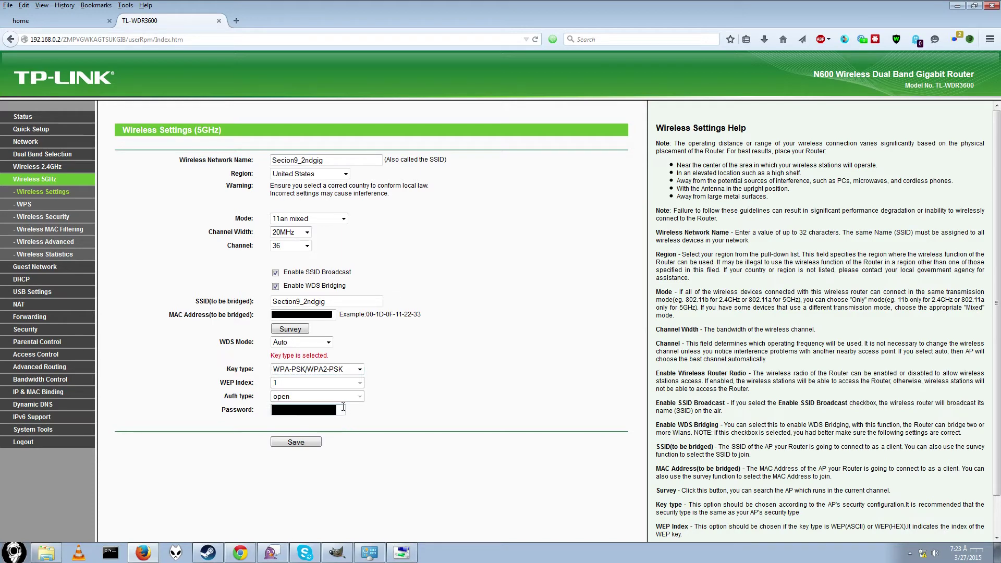
left_click(309, 443)
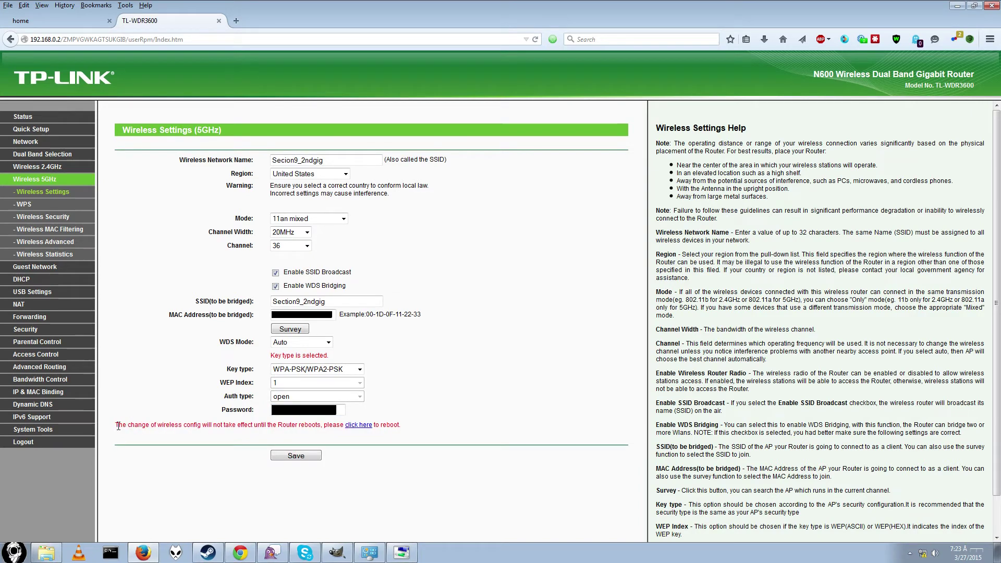
left_click_drag(118, 426, 334, 428)
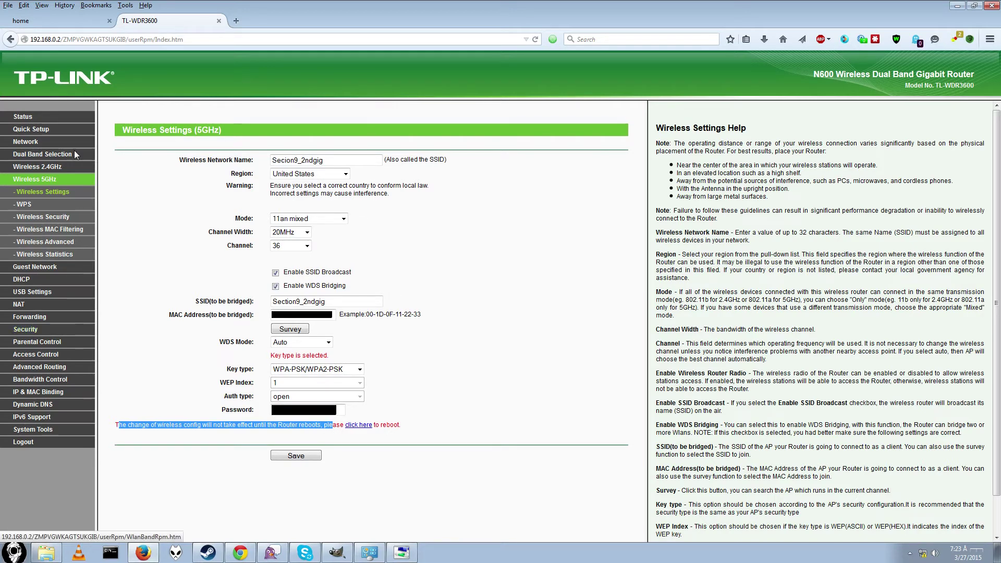
Step: Save the DHCP server as disabled and acknowledge the reboot note
left_click(30, 280)
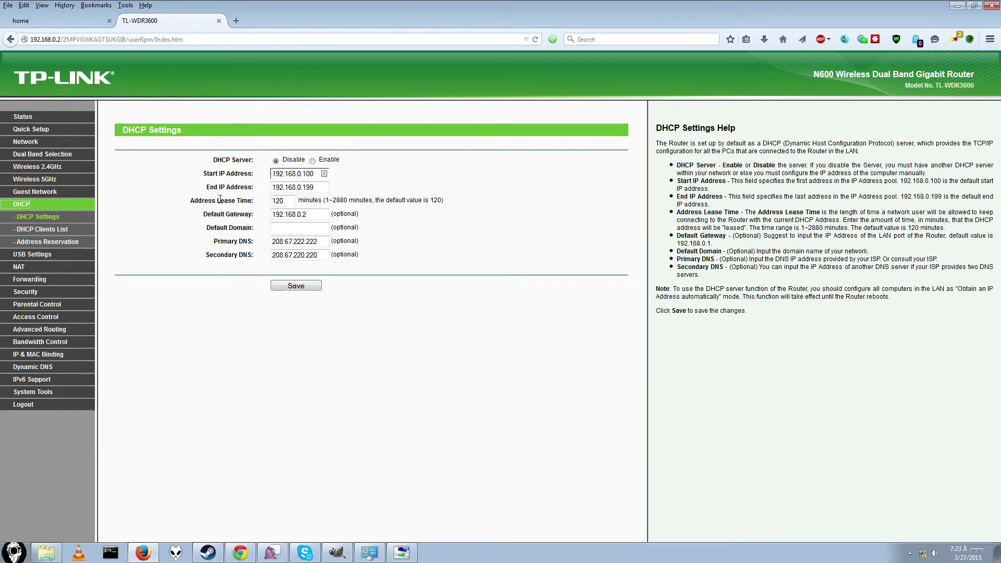
left_click(276, 162)
left_click(288, 286)
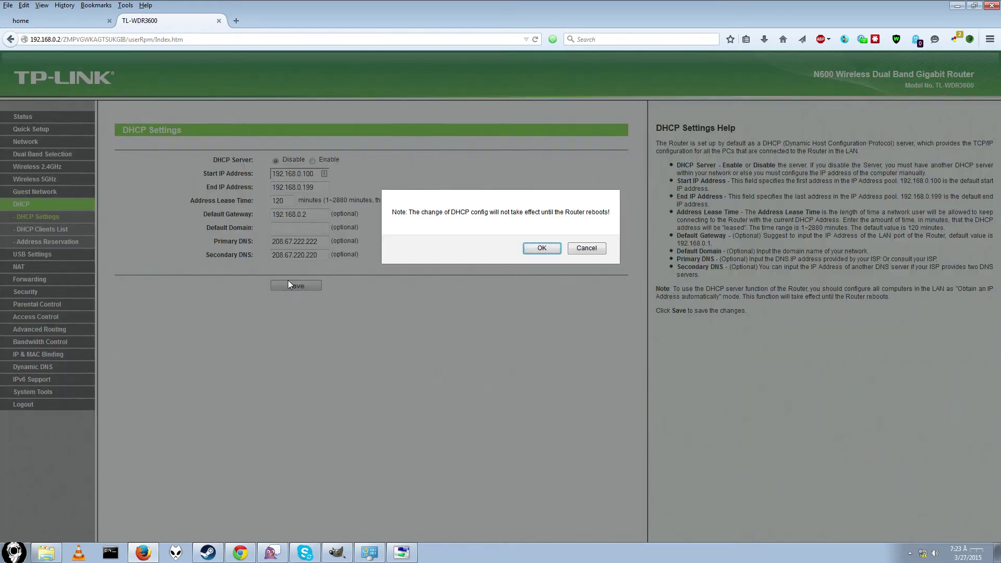
left_click(541, 249)
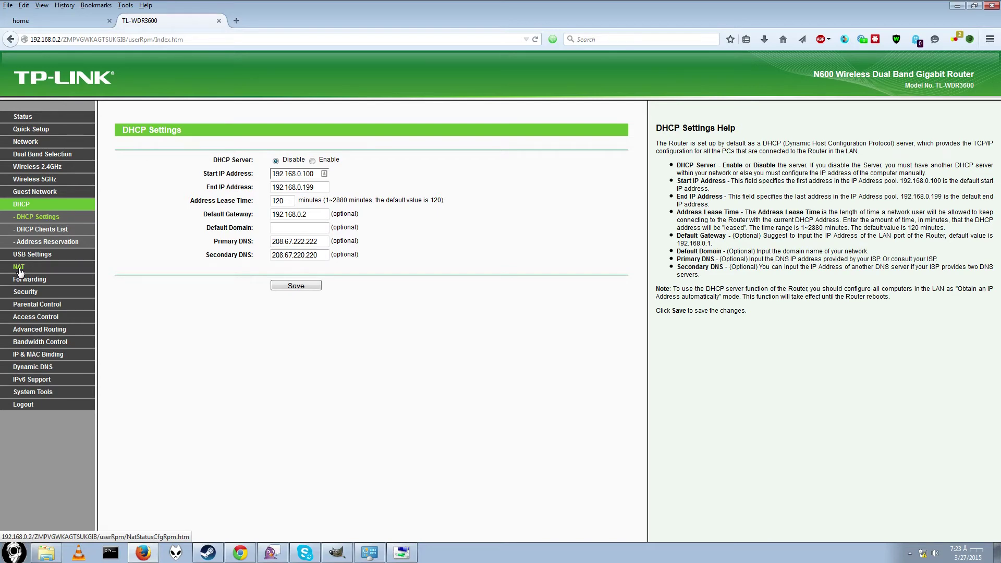
Step: Save NAT and hardware NAT as disabled
left_click(21, 268)
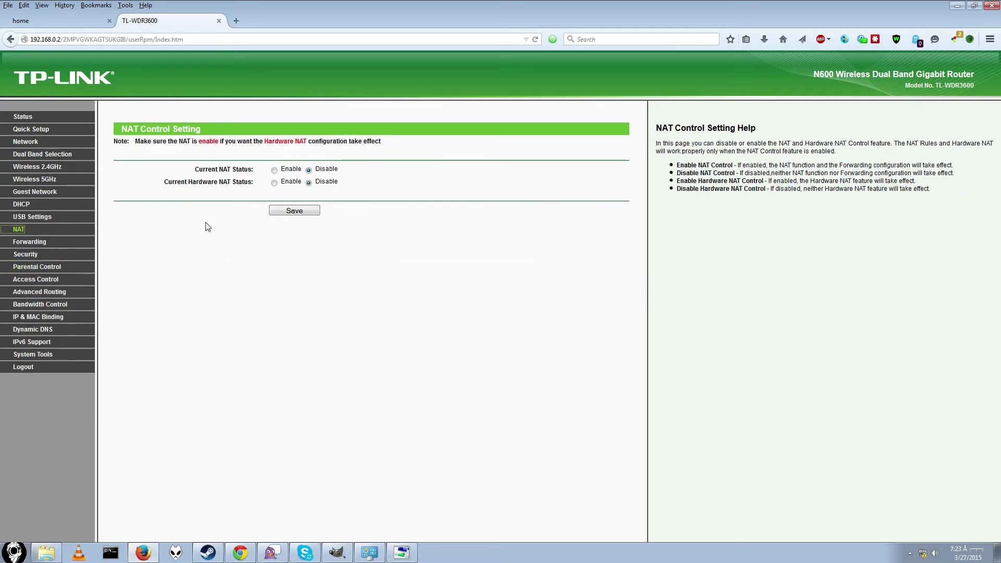
left_click_drag(157, 142, 373, 143)
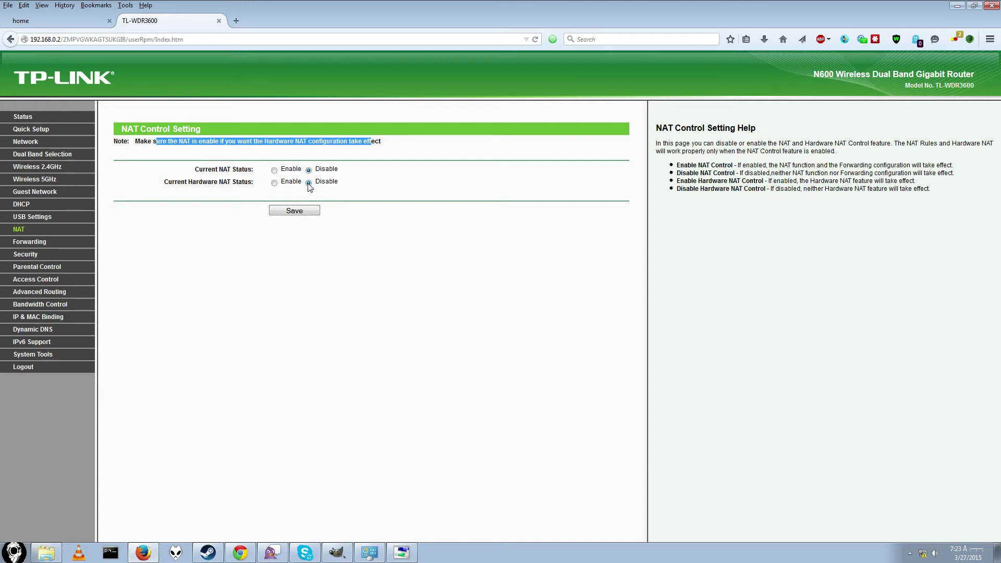
left_click(296, 213)
Step: Save the router's LAN IP address as 192.168.0.2 under Network > LAN
left_click(32, 142)
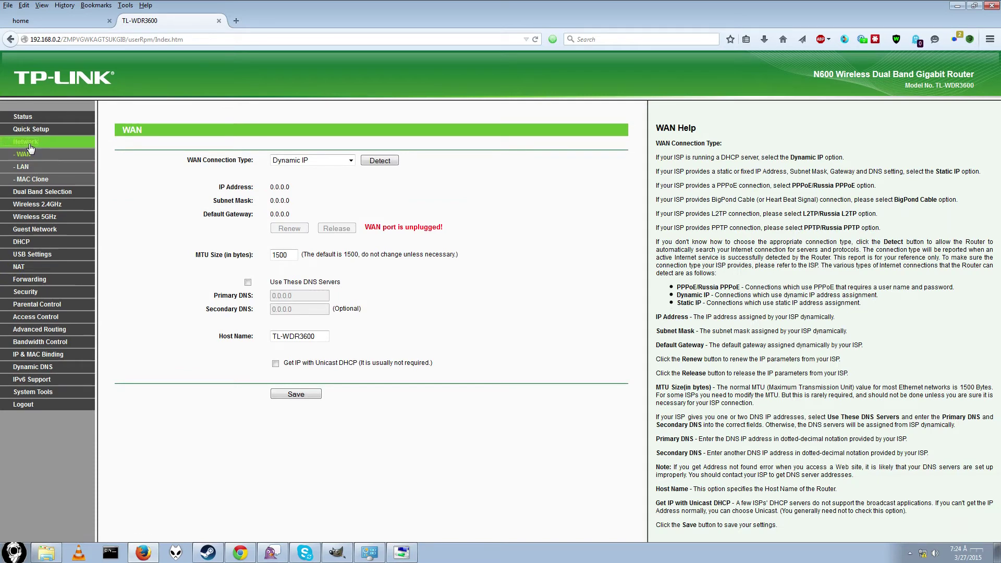
left_click(22, 171)
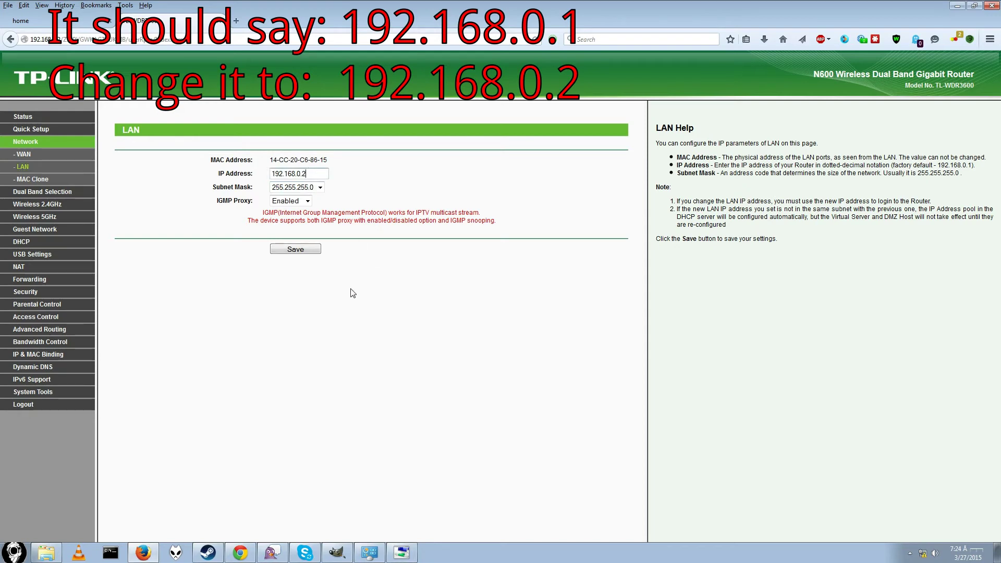
left_click(296, 249)
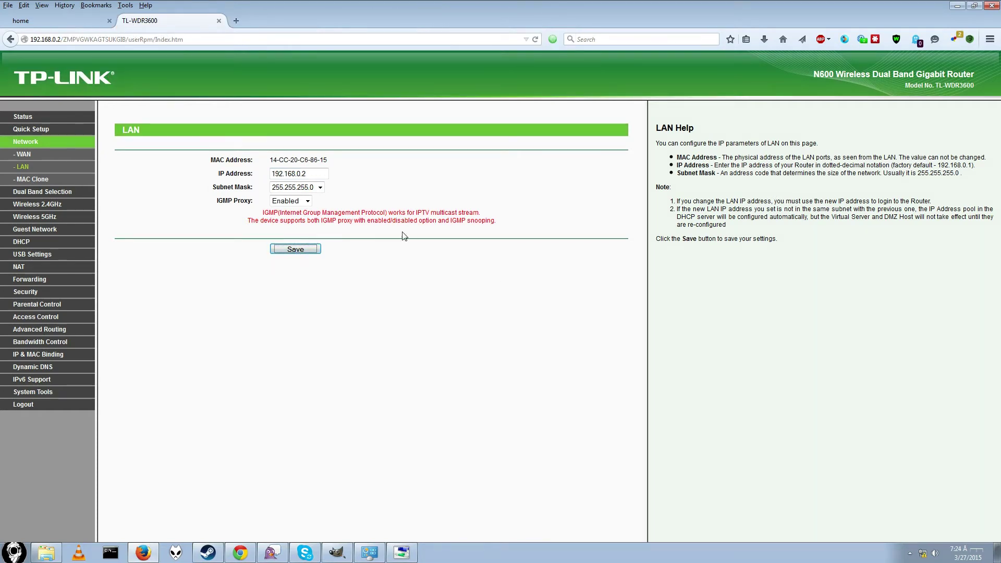
Step: Reboot the router from System Tools > Reboot and confirm the restart
left_click(29, 279)
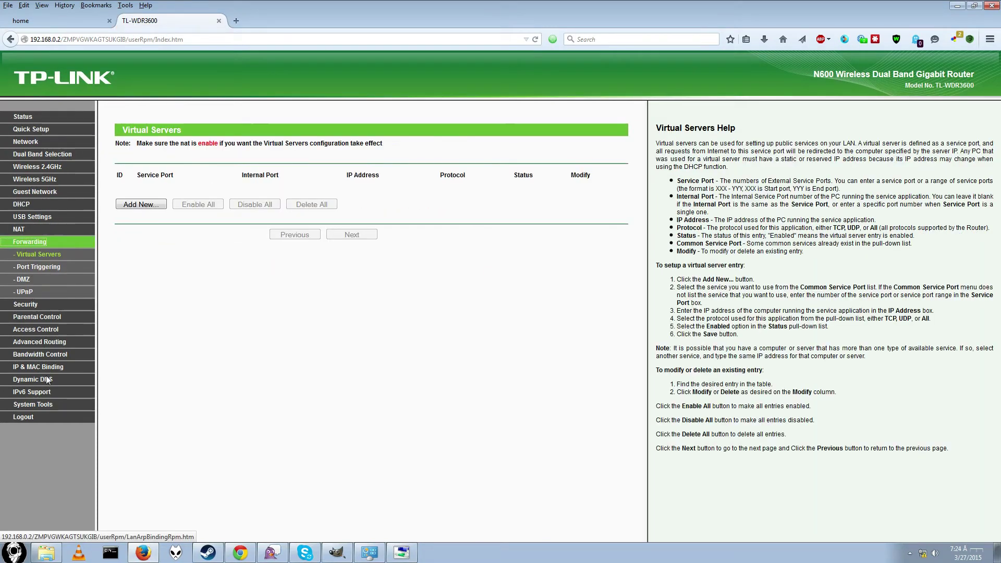
left_click(40, 391)
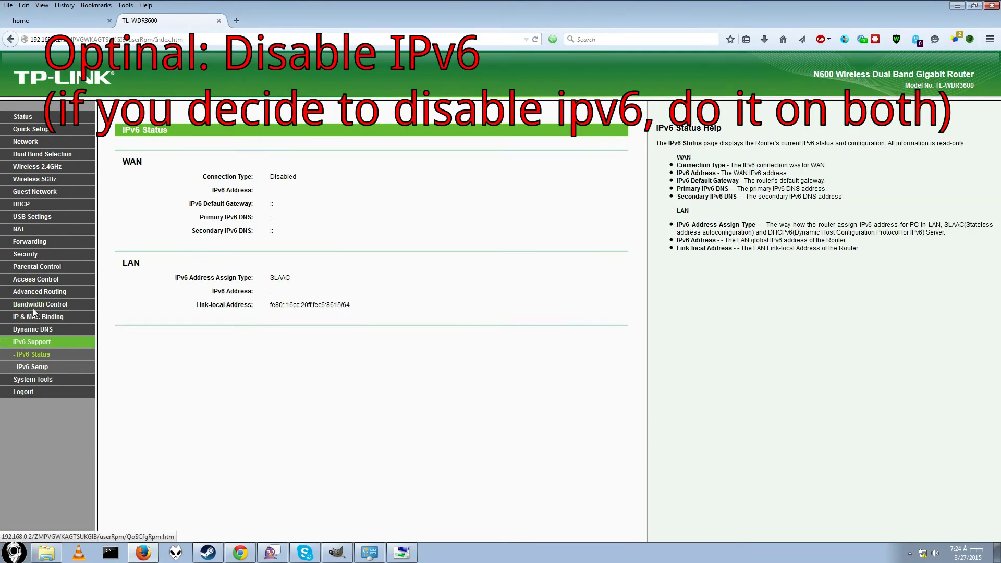
left_click(33, 378)
left_click(29, 429)
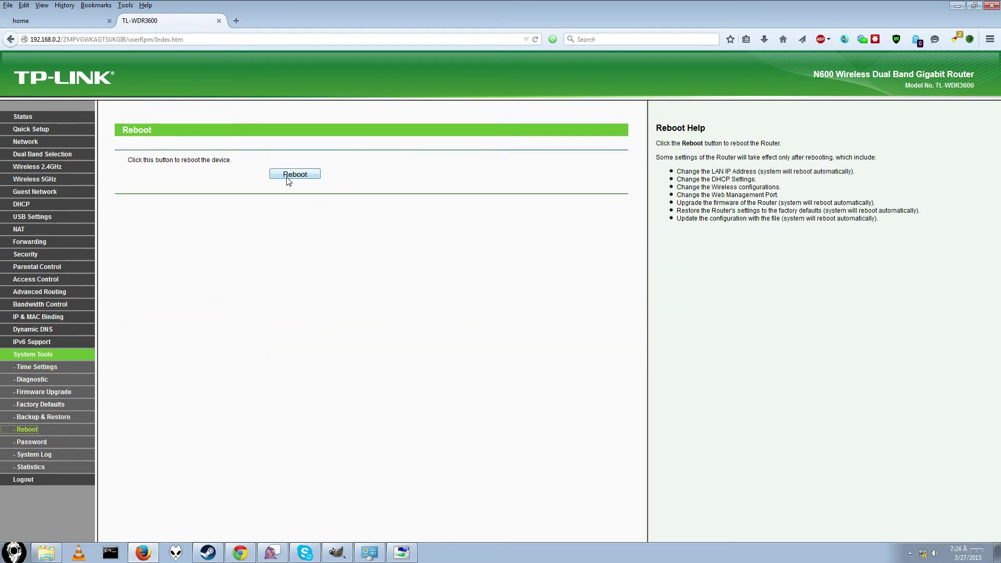
left_click(290, 176)
left_click(485, 249)
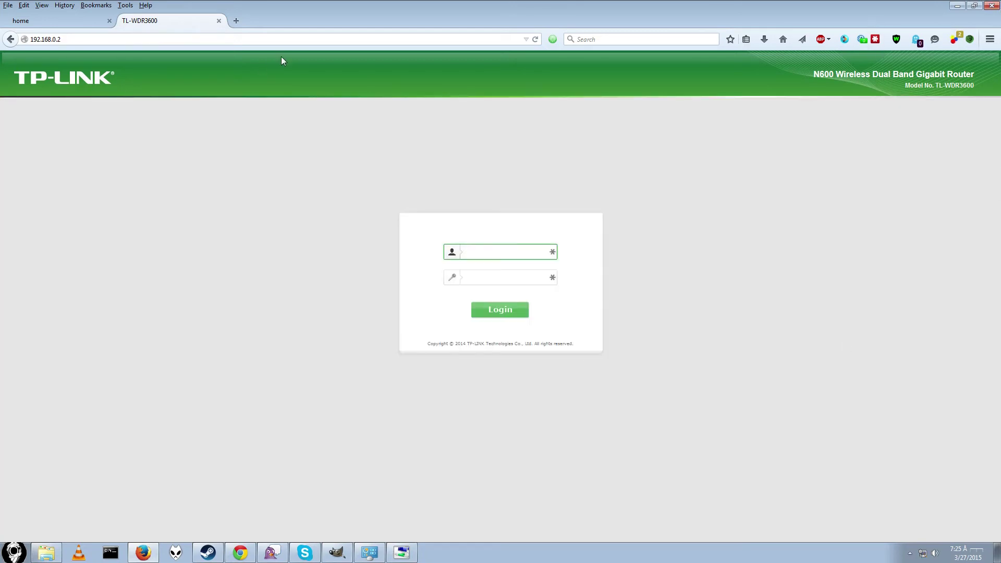
Step: Load 192.168.0.2 and log in to the receiving router with the admin credentials
left_click(68, 39)
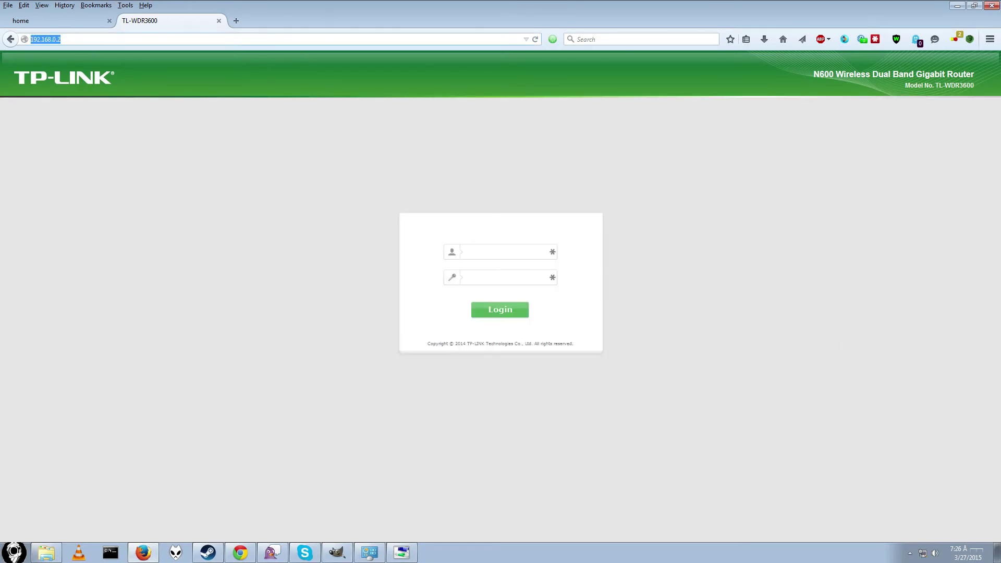
type("192.1")
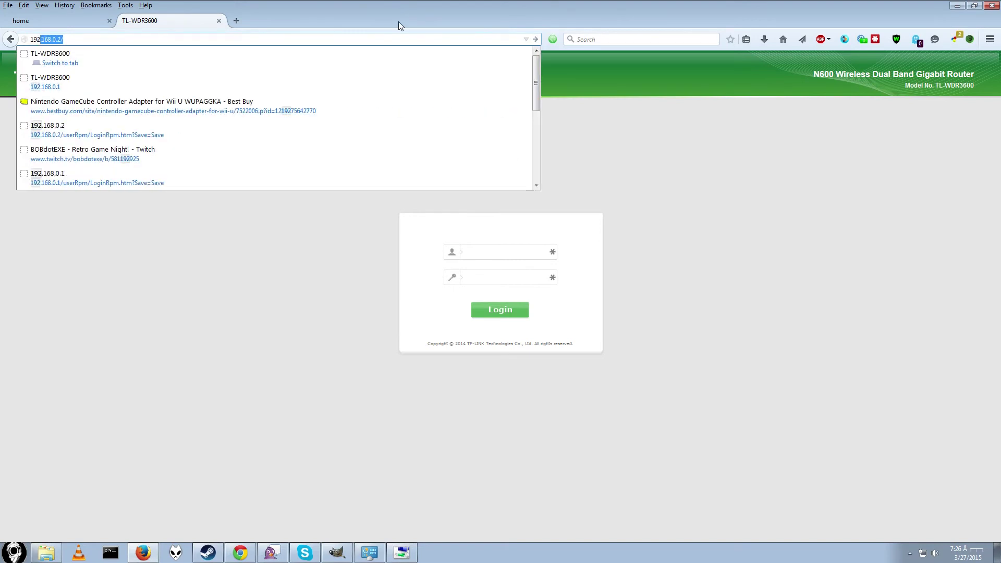
type("68.0.")
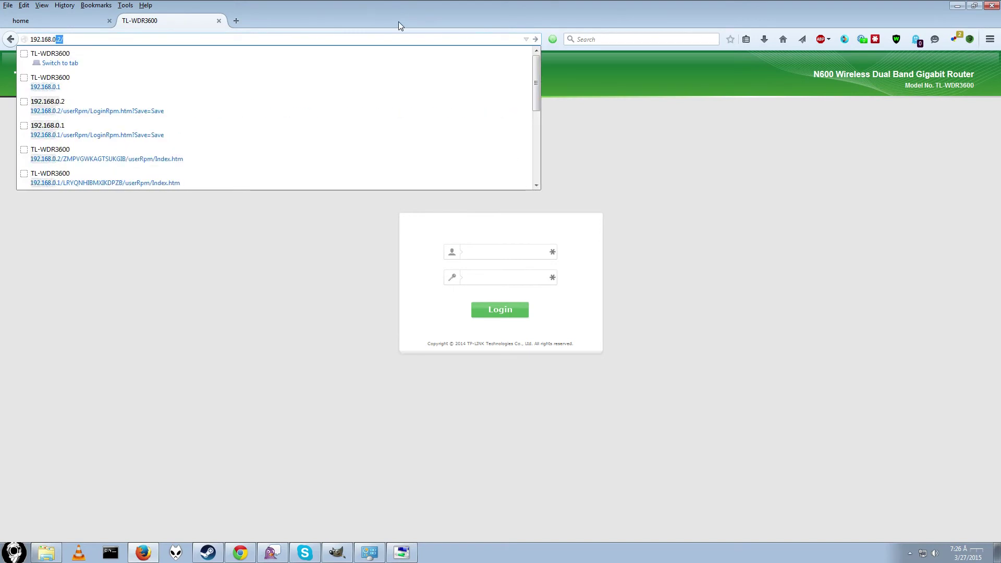
type("2")
key("Return")
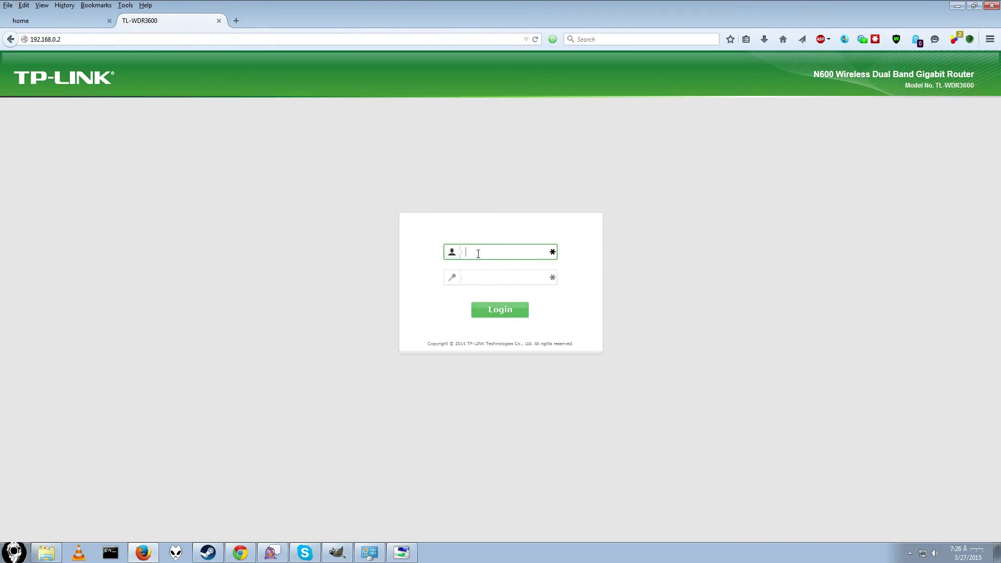
left_click(64, 40)
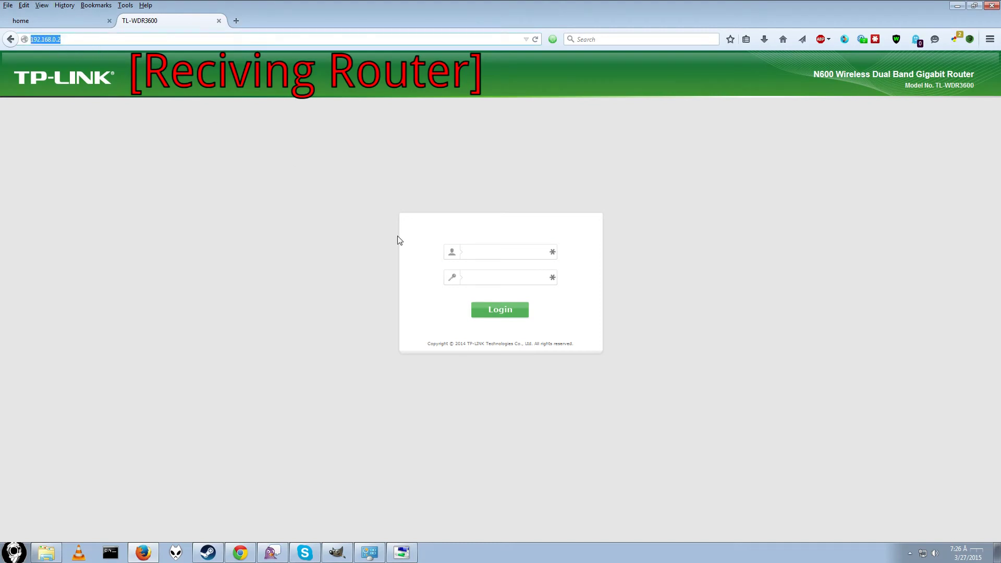
left_click(468, 251)
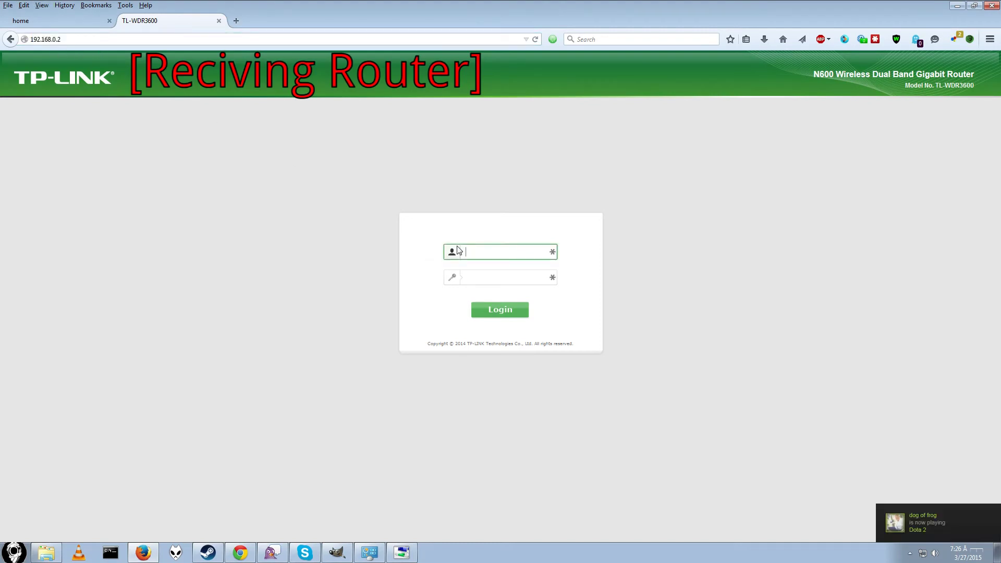
key("Tab")
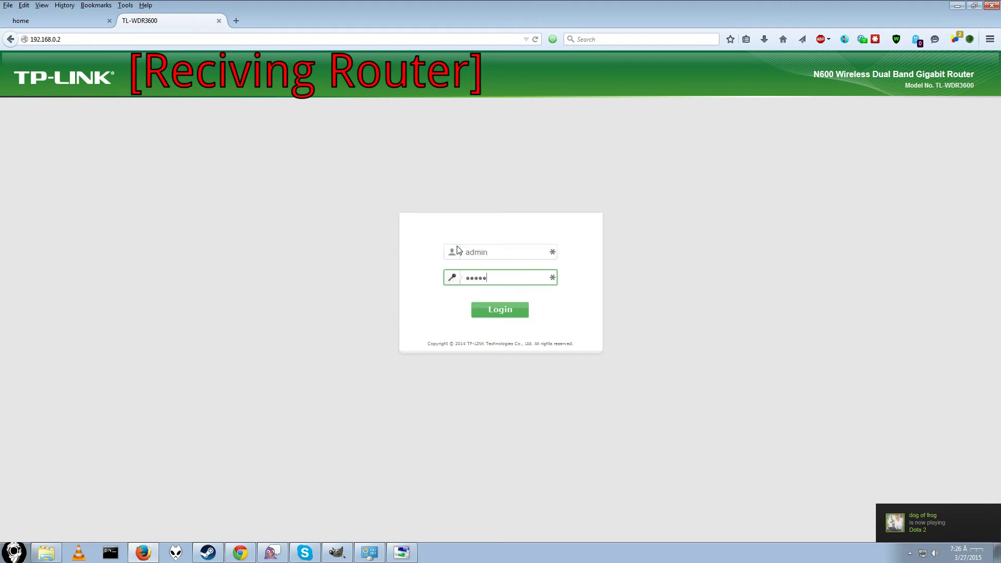
type("admin")
key("Return")
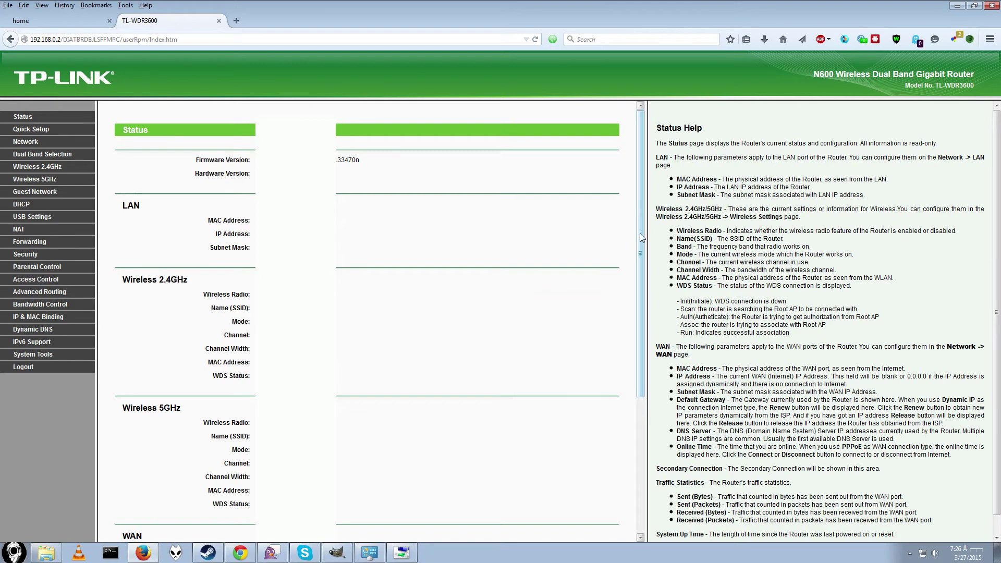
Step: Scroll the Status page and open IPv6 Support > IPv6 Setup, leaving IPv6 disabled
left_click_drag(639, 233, 601, 475)
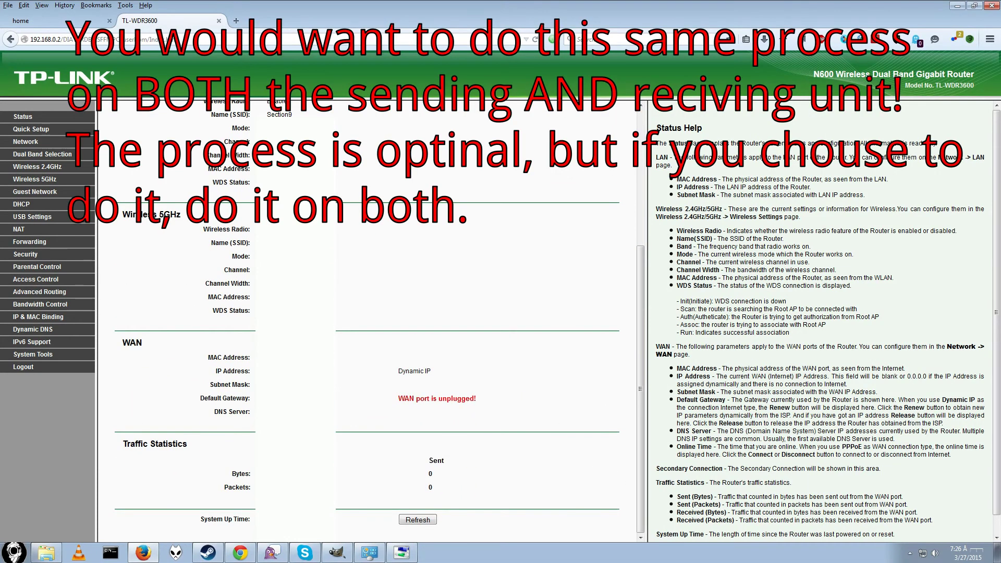
left_click(50, 342)
left_click(36, 368)
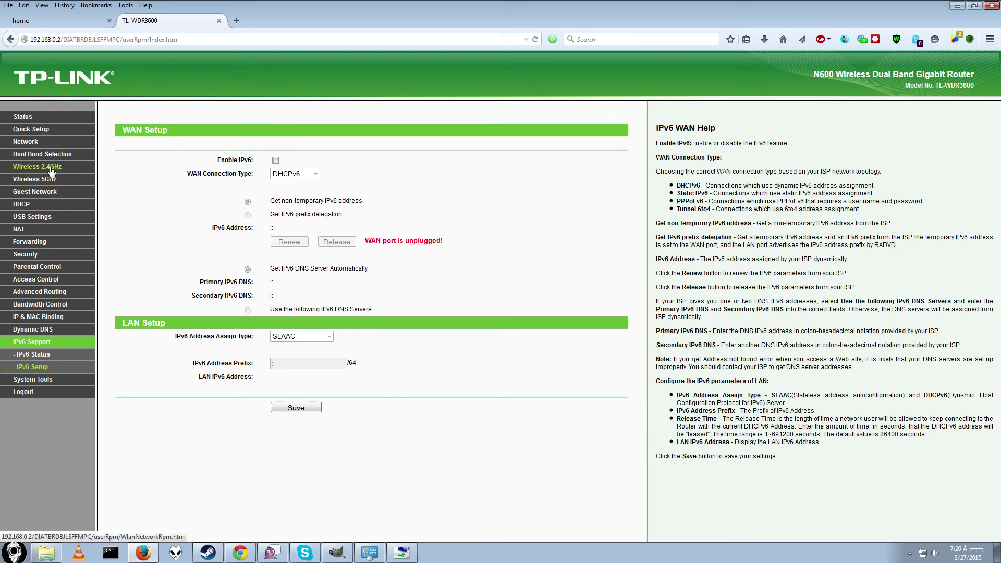
Step: Review the receiving router's 2.4GHz settings (Section9, 11bgn mixed, channel 1), then view its security page
left_click(51, 170)
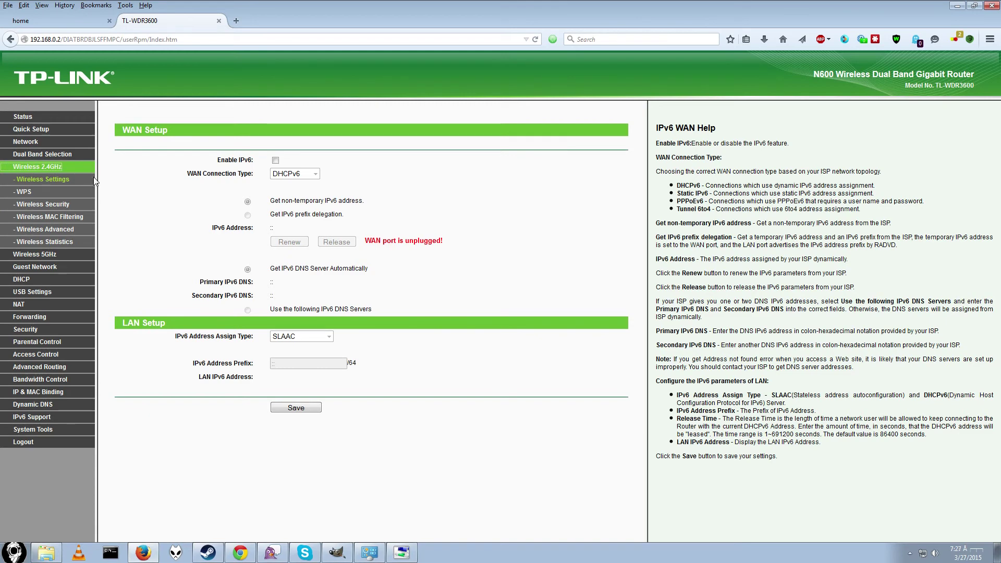
left_click(93, 180)
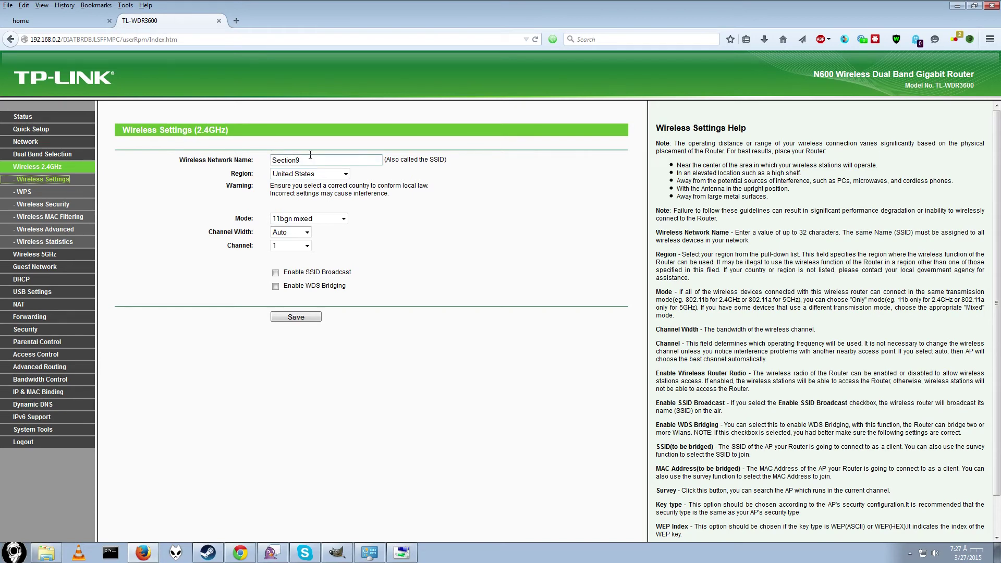
left_click_drag(302, 161, 260, 161)
left_click(227, 194)
key("shift+Tab")
key("shift+Tab")
key("shift+Tab")
left_click(331, 218)
left_click(327, 224)
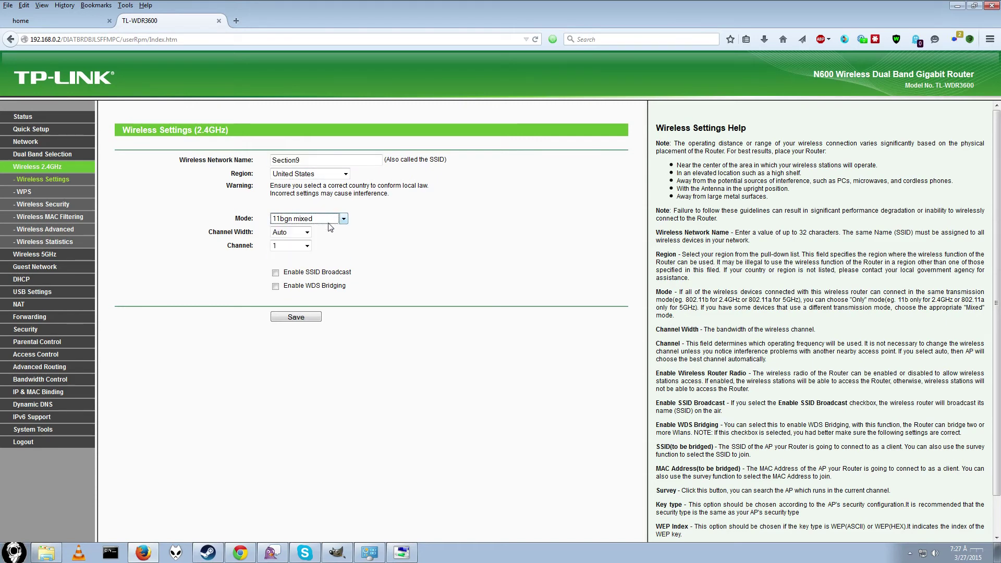
left_click(306, 247)
left_click(306, 247)
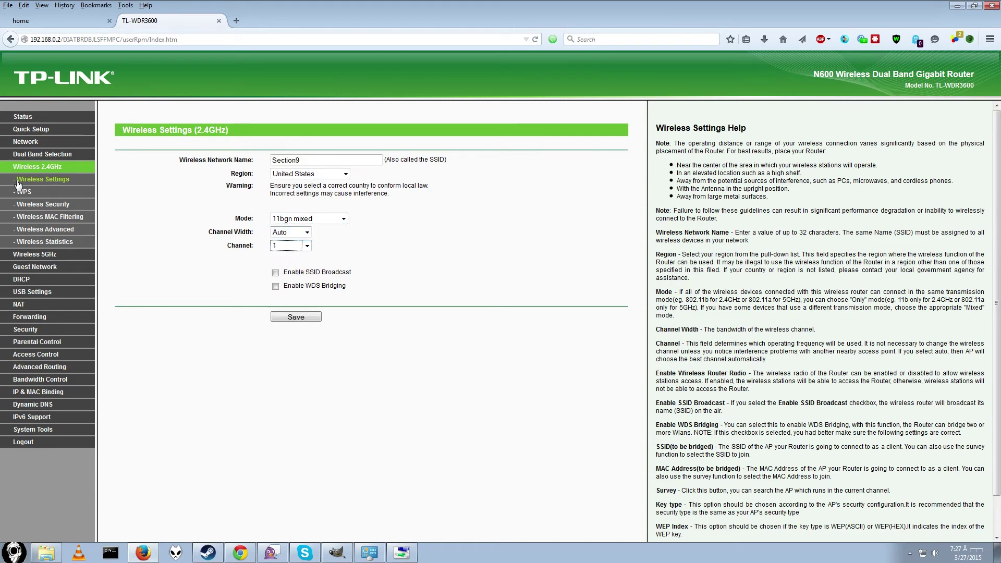
left_click(53, 209)
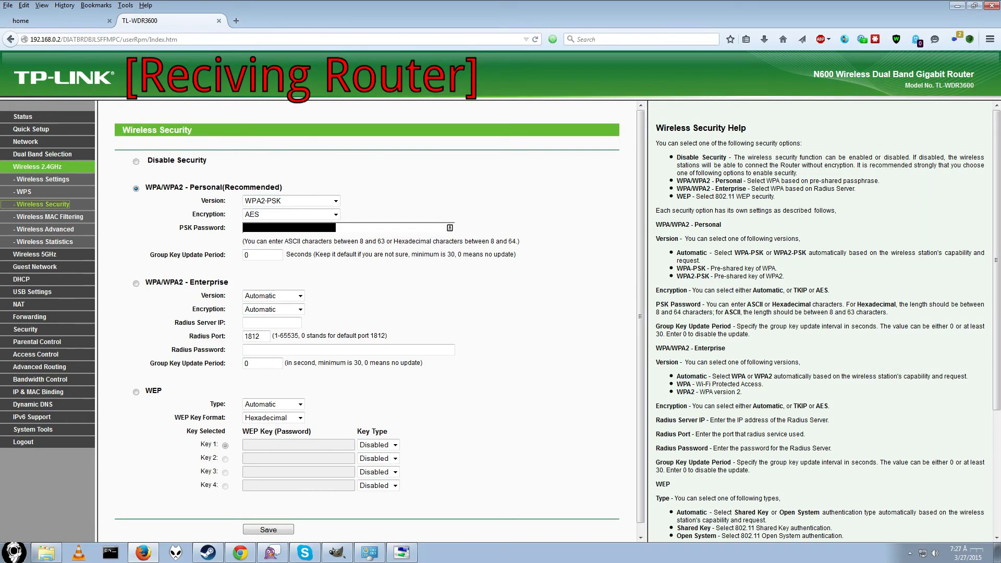
Step: Log in to the sending router at 192.168.0.1 in a new tab alongside the receiving router
left_click(236, 22)
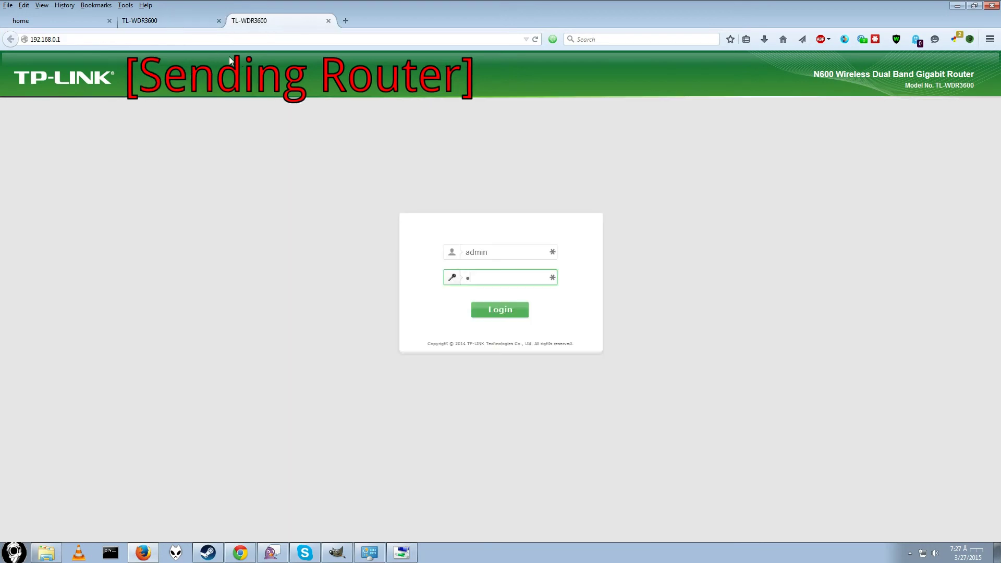
key("Return")
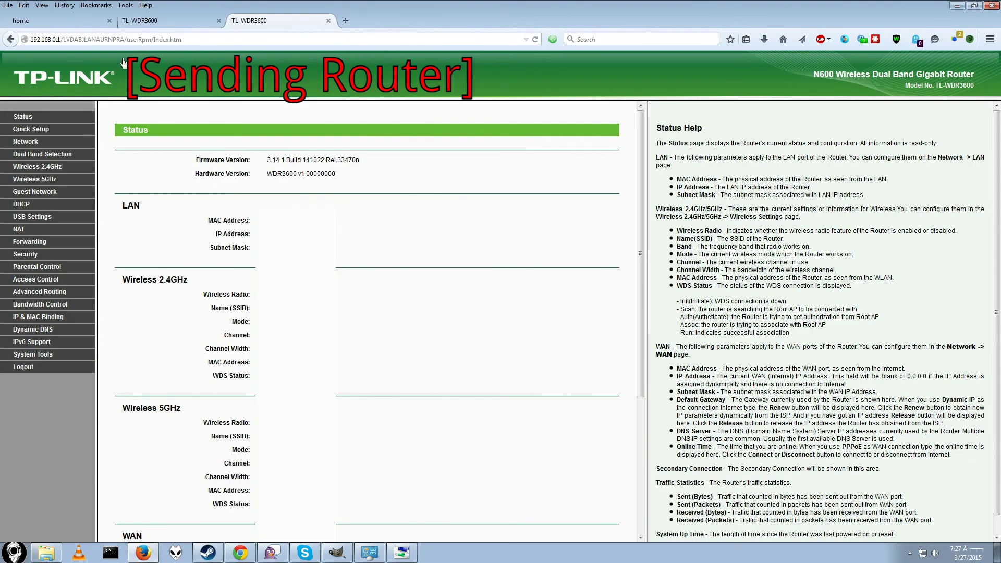
left_click(158, 22)
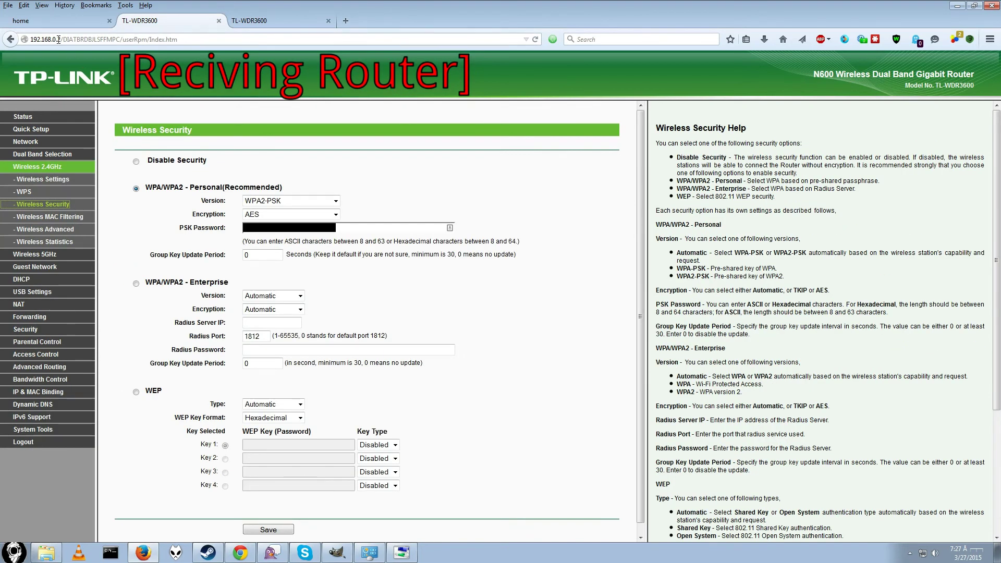
left_click(253, 21)
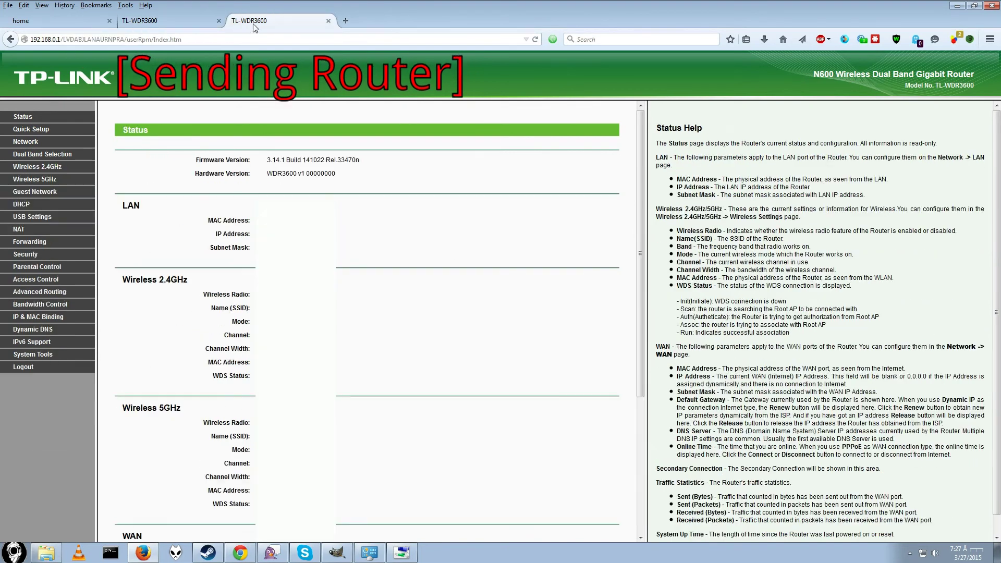
Step: Set the sending router's 2.4GHz security version to WPA2-PSK with AES and save it
left_click(49, 167)
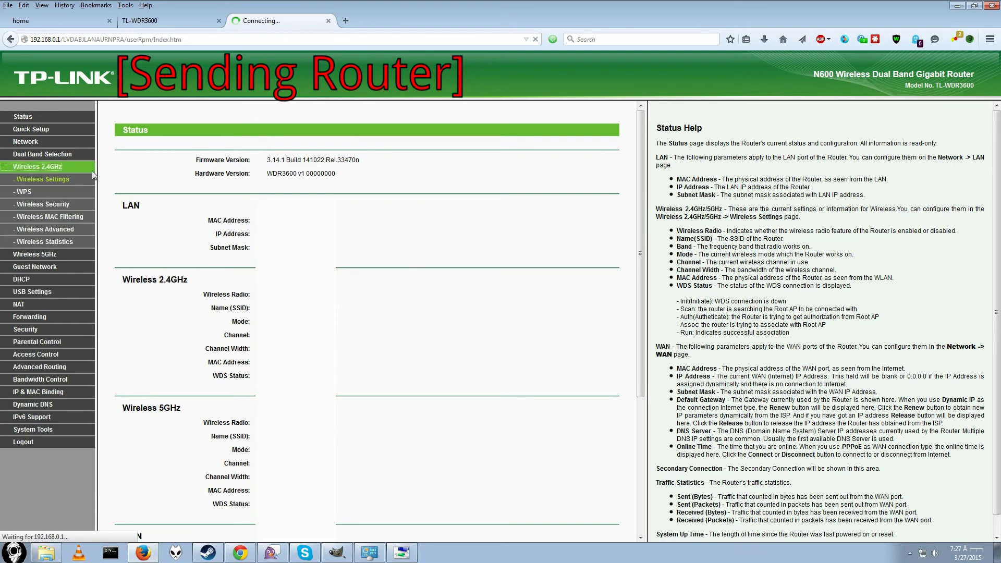
left_click(42, 203)
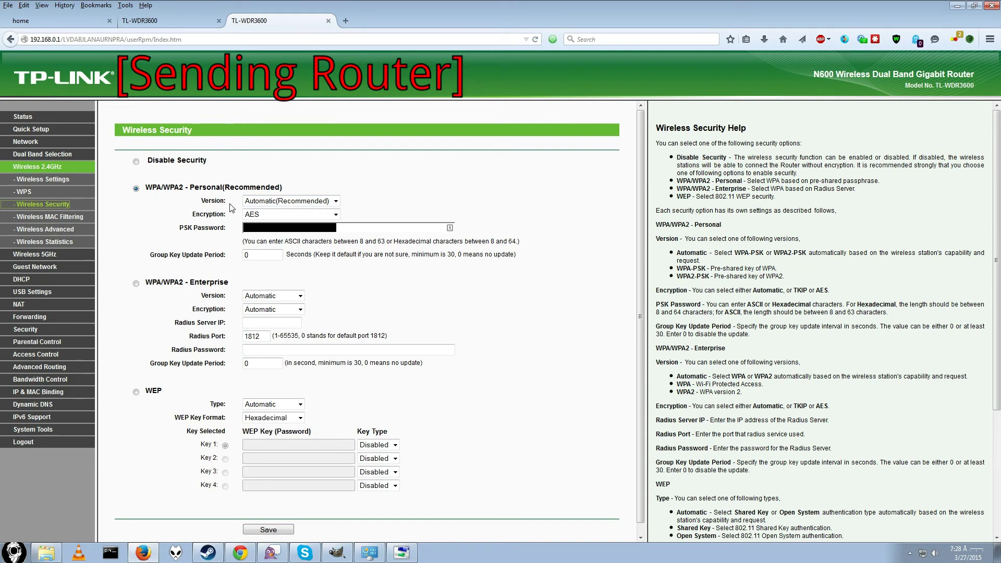
left_click(156, 23)
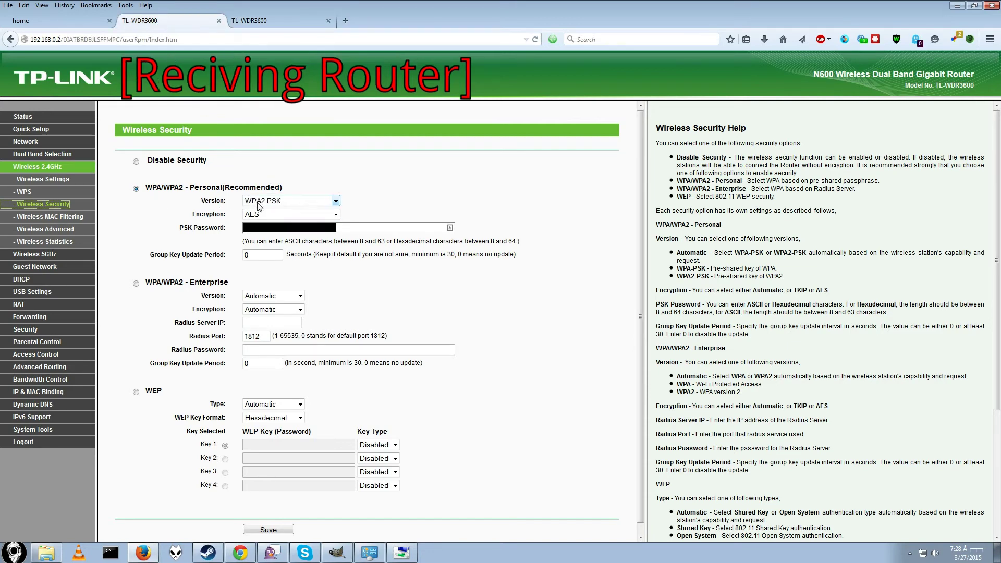
left_click(272, 31)
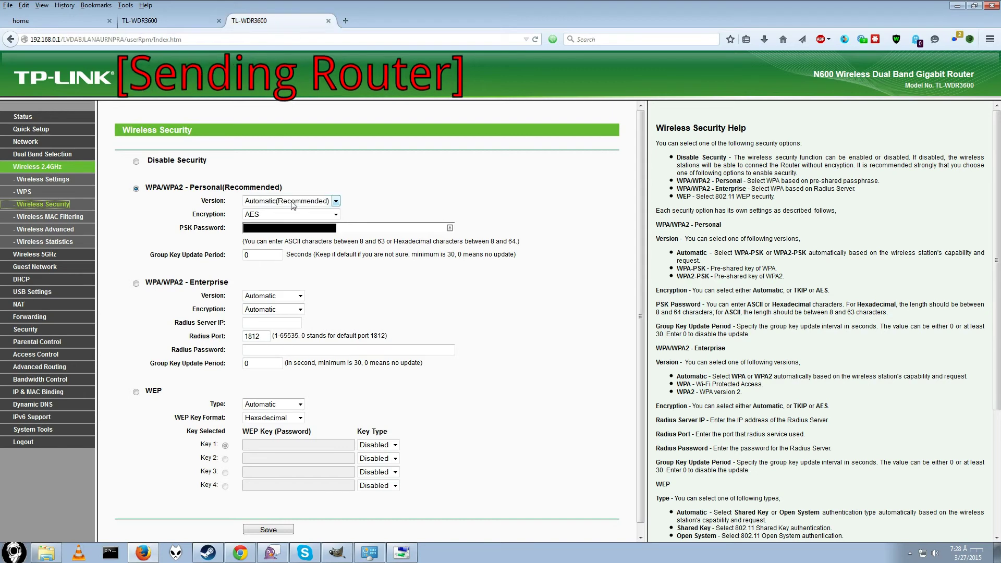
left_click(335, 201)
left_click(289, 228)
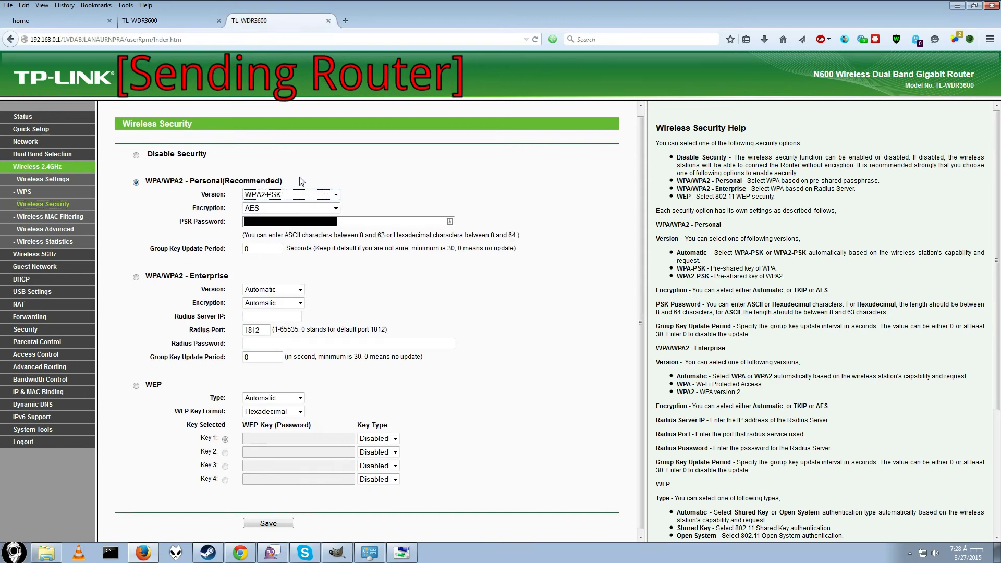
scroll(268, 469, "down", 1)
scroll(269, 519, "up", 1)
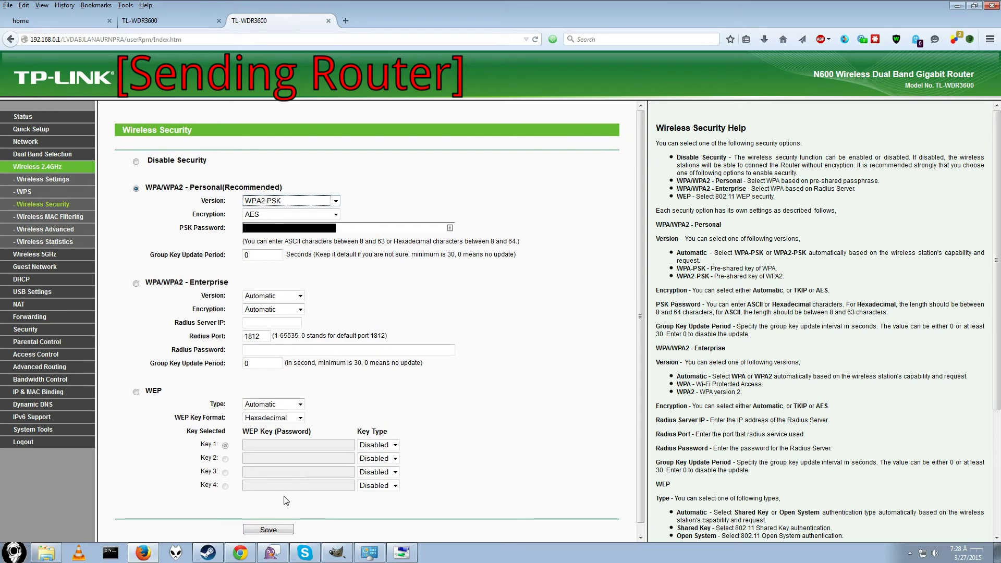
left_click(269, 530)
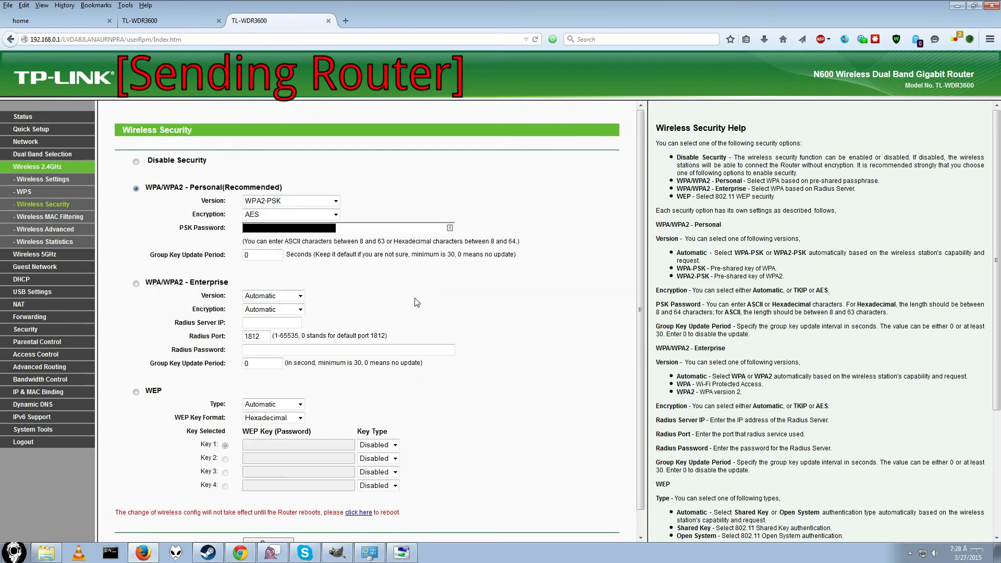
left_click(273, 39)
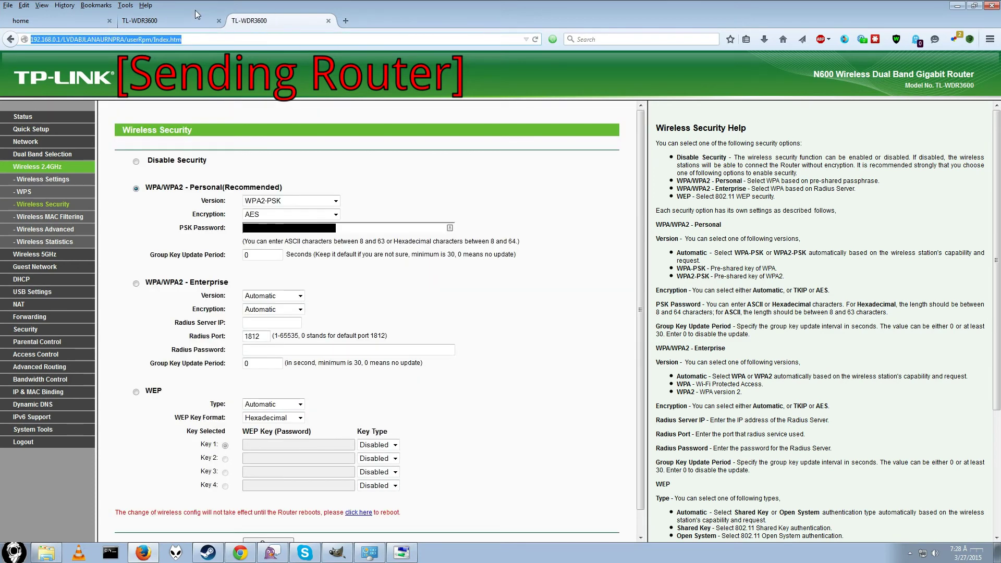
Step: Compare Wireless Advanced on both routers, then save the sending router's 2.4GHz settings (Section9, 11bgn mixed, channel 1)
left_click(51, 233)
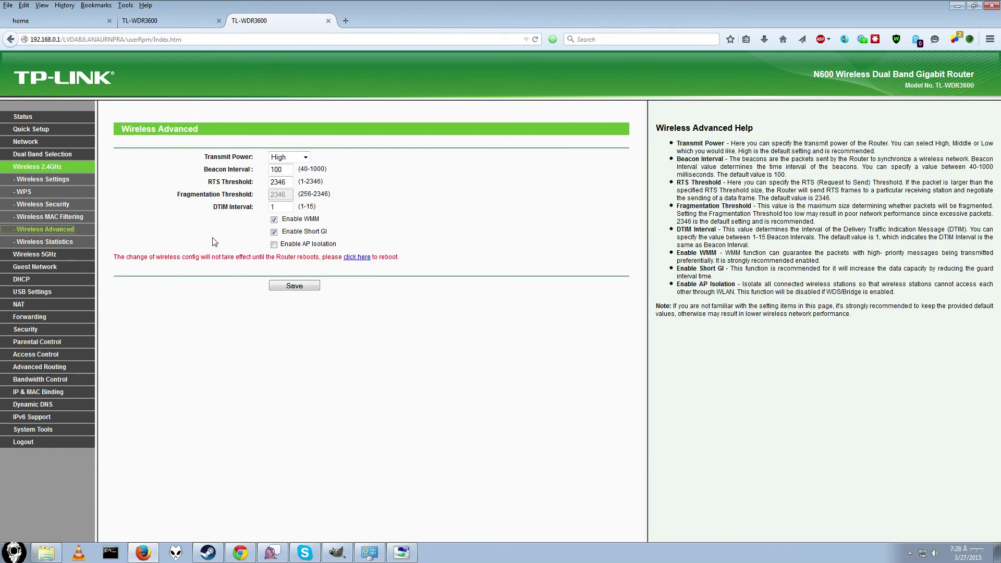
left_click(291, 157)
left_click(206, 23)
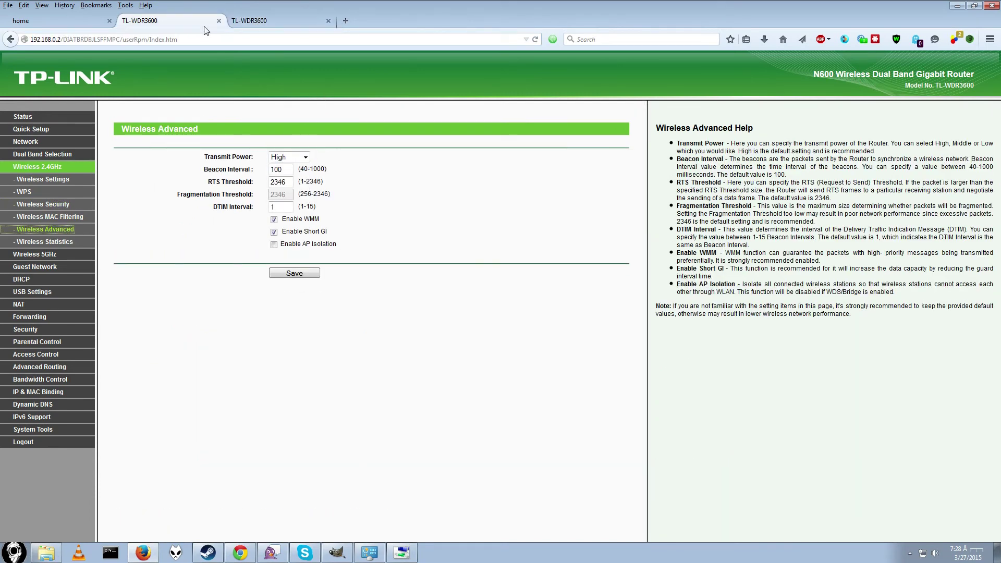
left_click(280, 19)
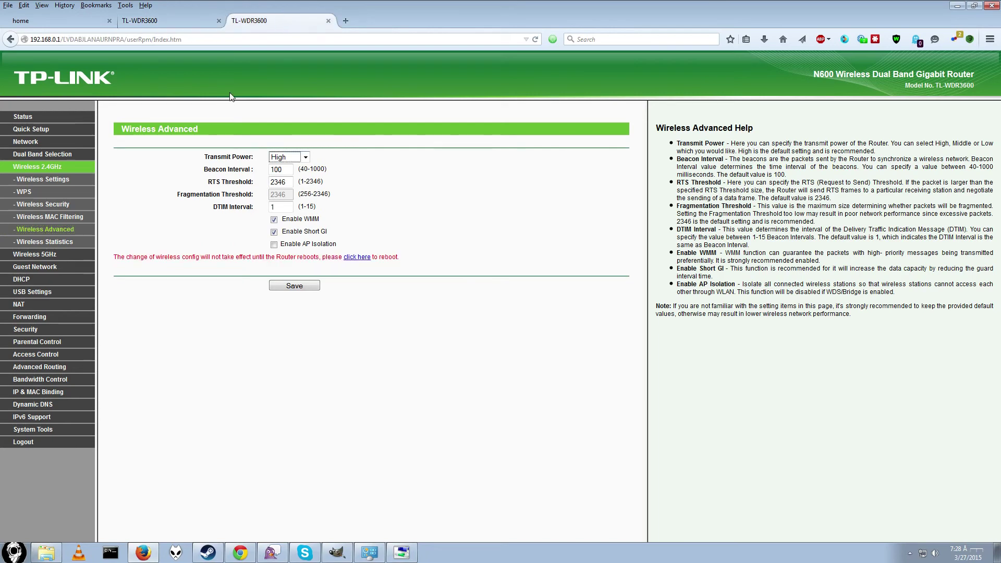
left_click(52, 170)
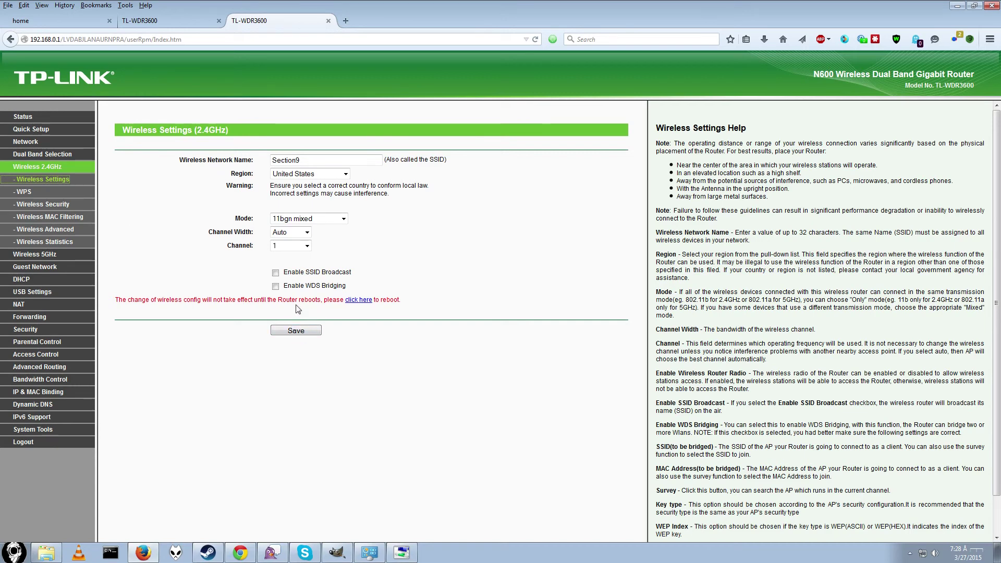
left_click(290, 332)
Step: Reboot the sending router and monitor the tabs until its 192.168.0.1 login page returns
left_click(358, 300)
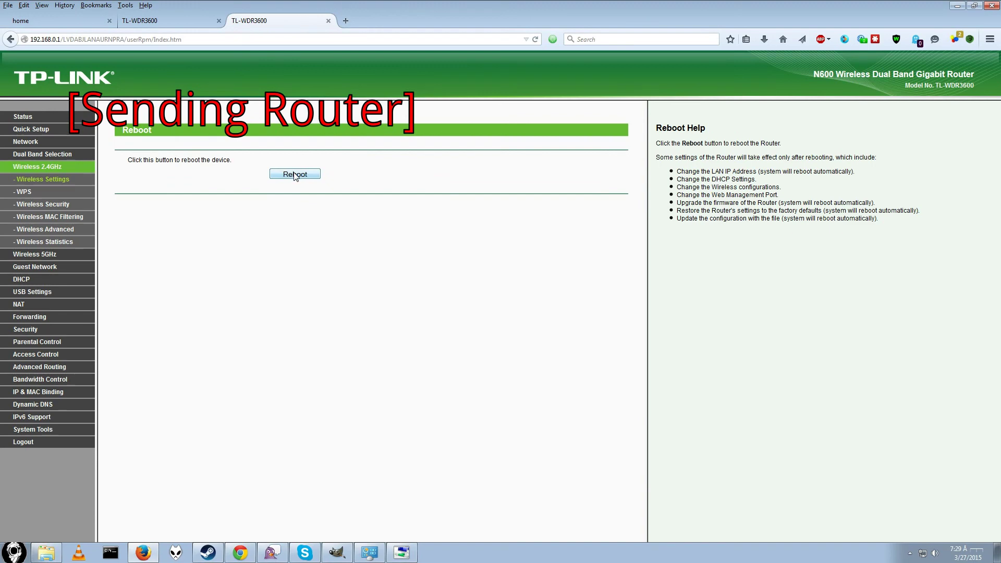
left_click(295, 175)
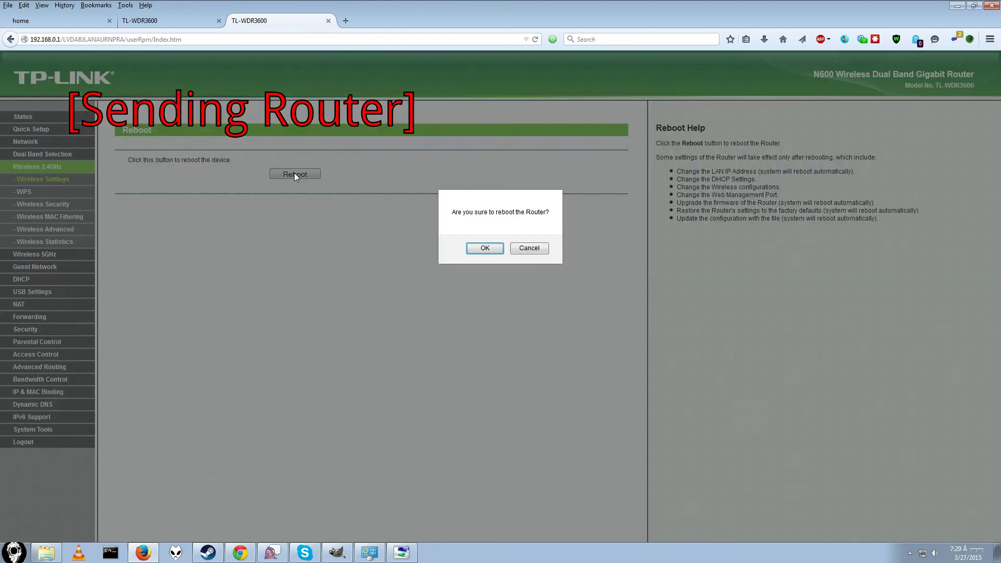
left_click(485, 249)
left_click(163, 26)
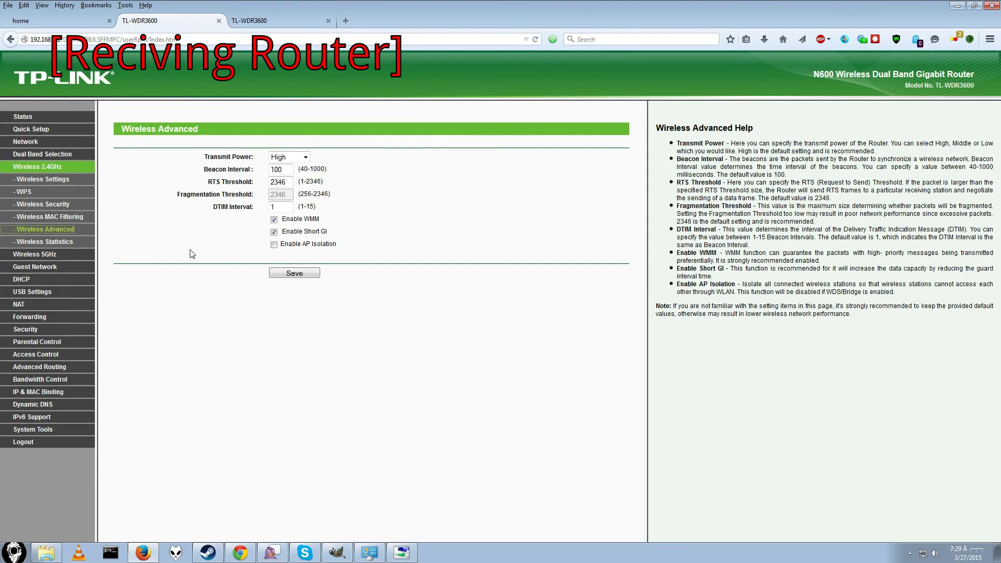
left_click(285, 21)
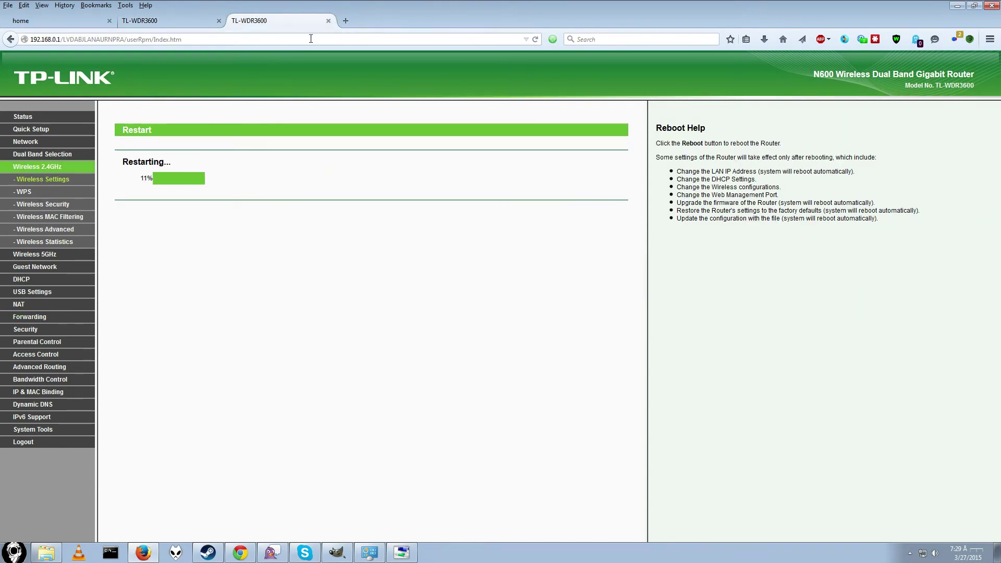
left_click(349, 20)
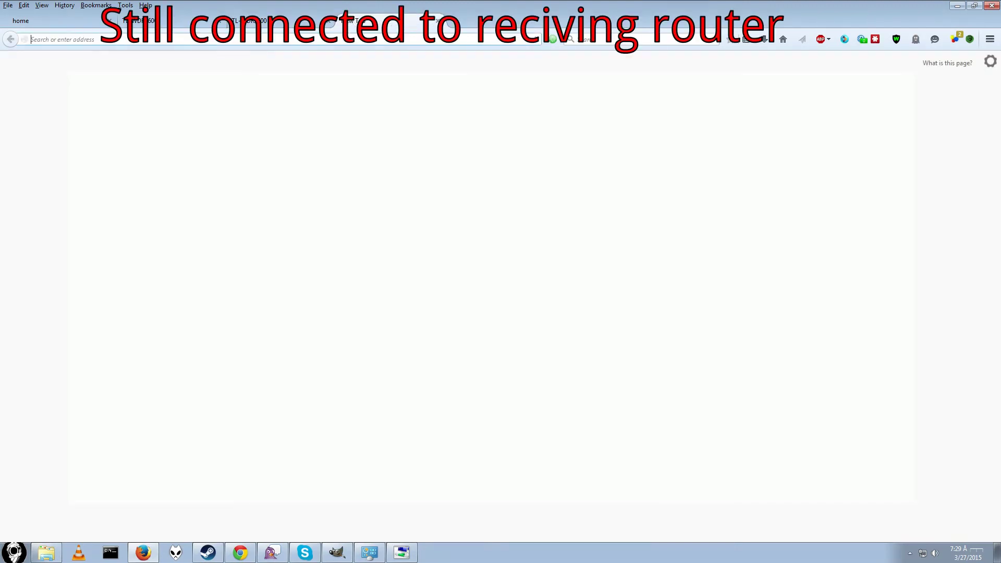
left_click(249, 26)
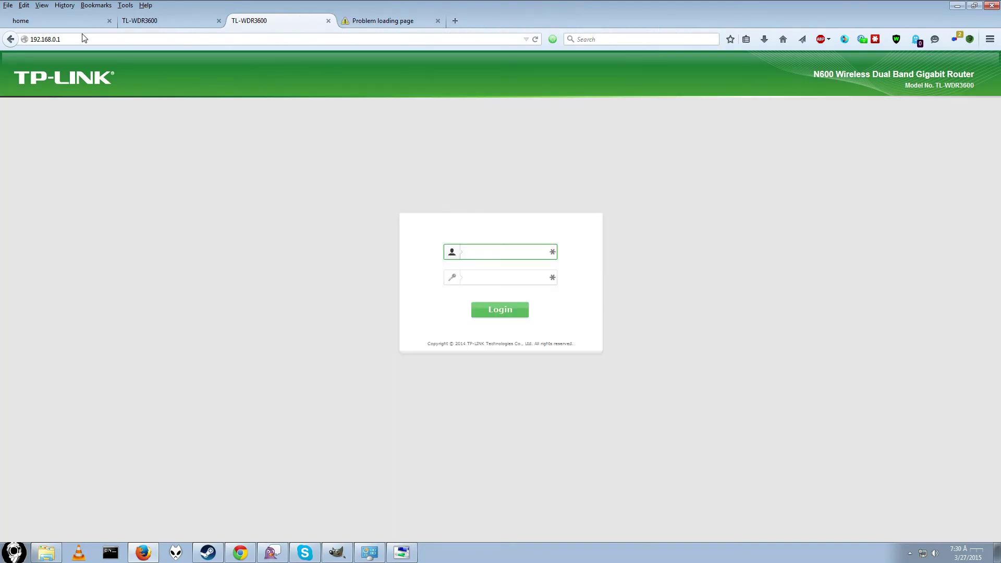
Step: Reload the failed YouTube tab and open My Subscriptions to confirm the bridged connection works
left_click(148, 22)
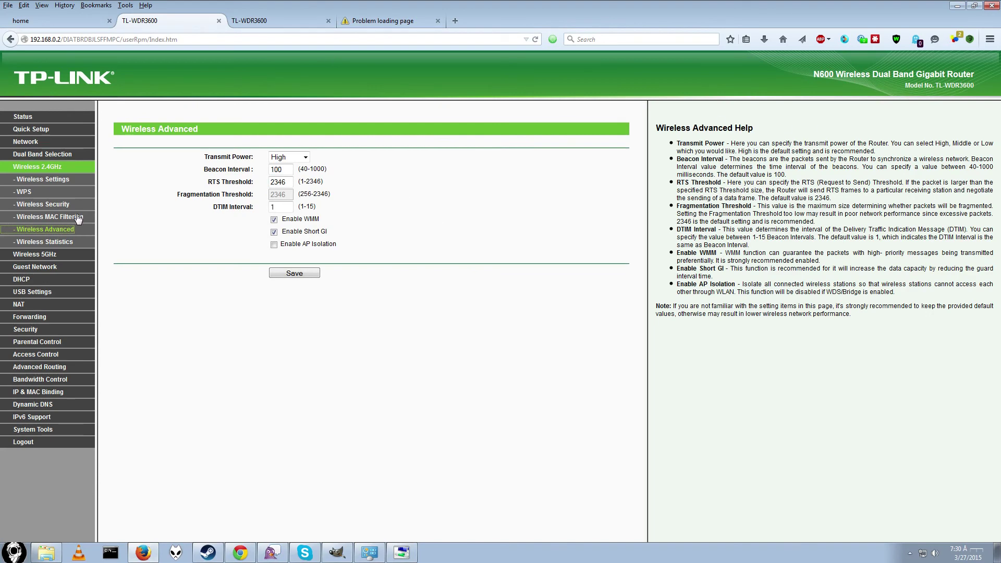
left_click(365, 21)
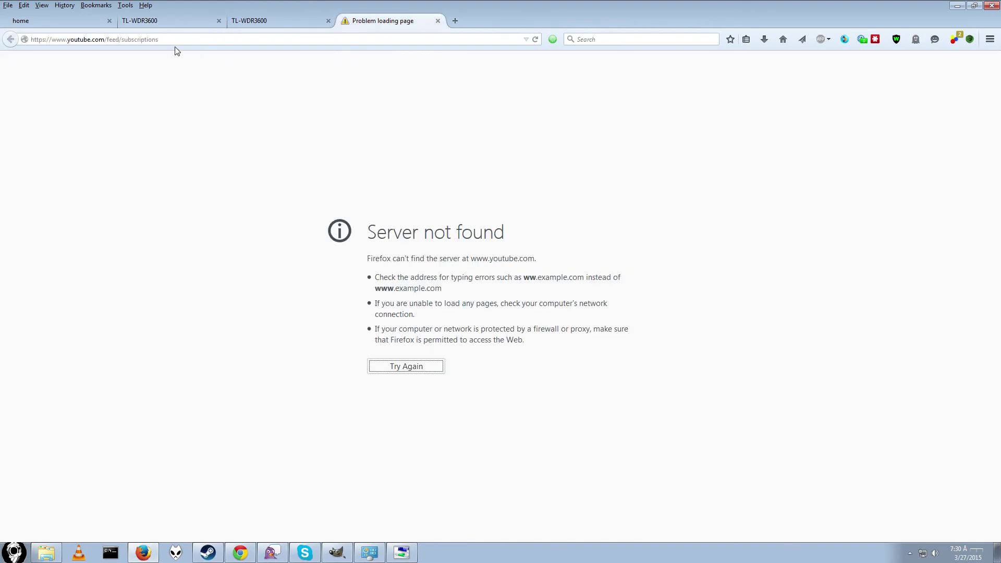
left_click(176, 40)
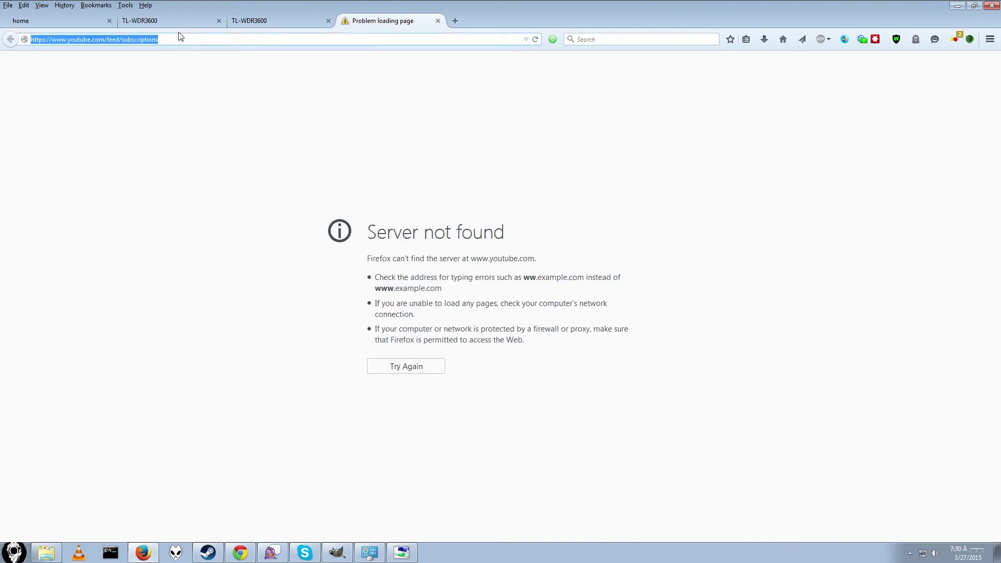
key("Return")
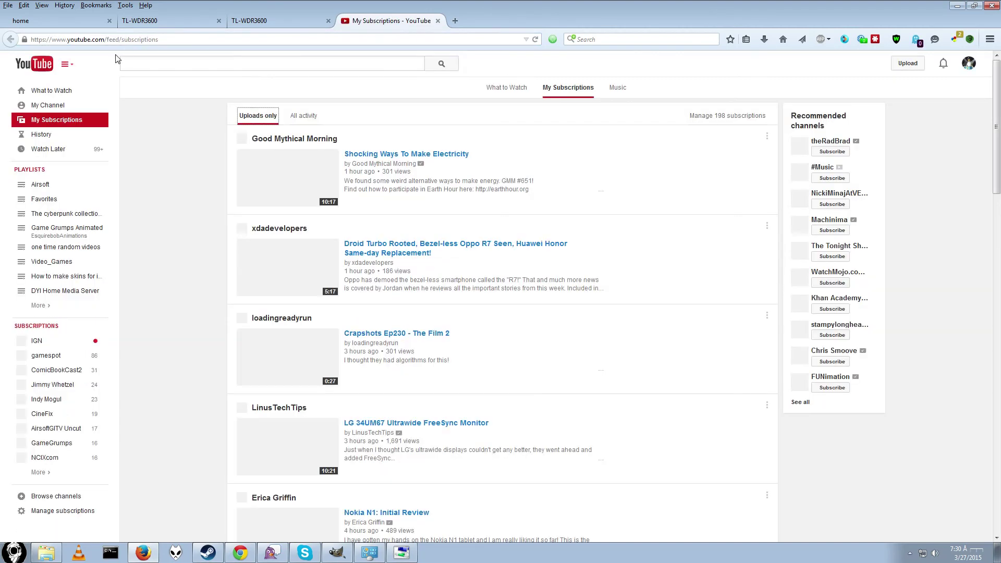
left_click(88, 121)
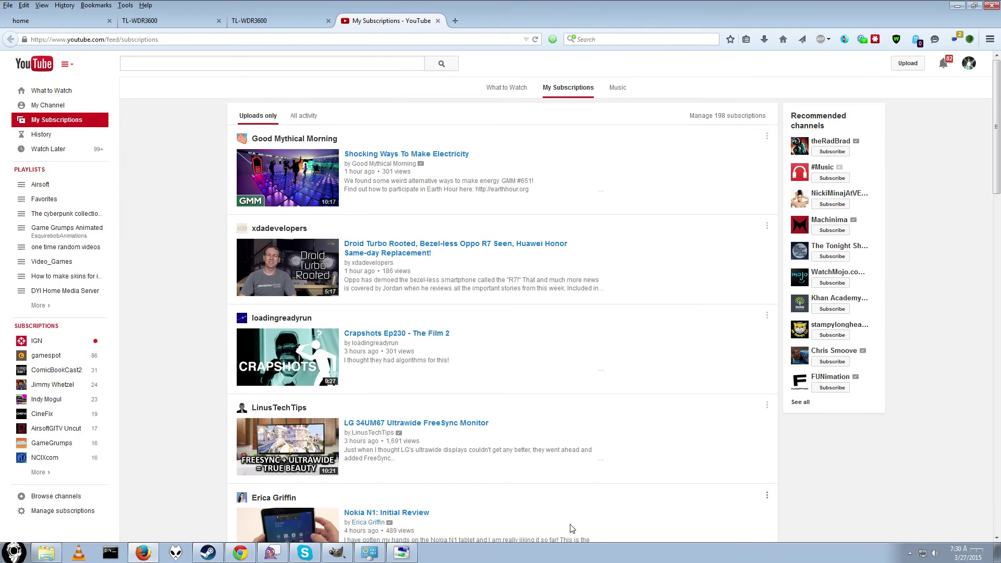
left_click(337, 552)
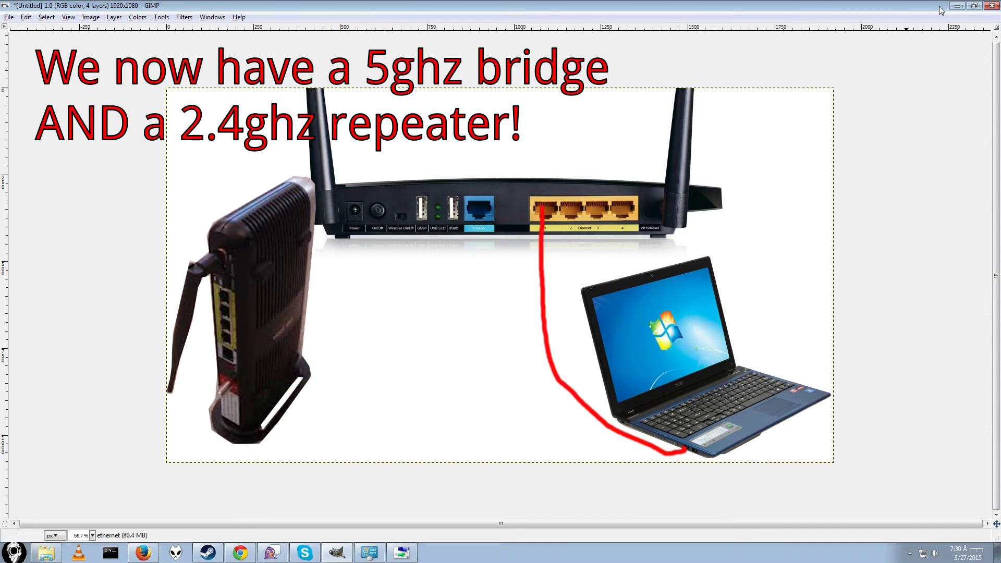
Step: Minimize the GIMP diagram, bring Chrome forward, close a tab, and reposition the speed test window
left_click(957, 5)
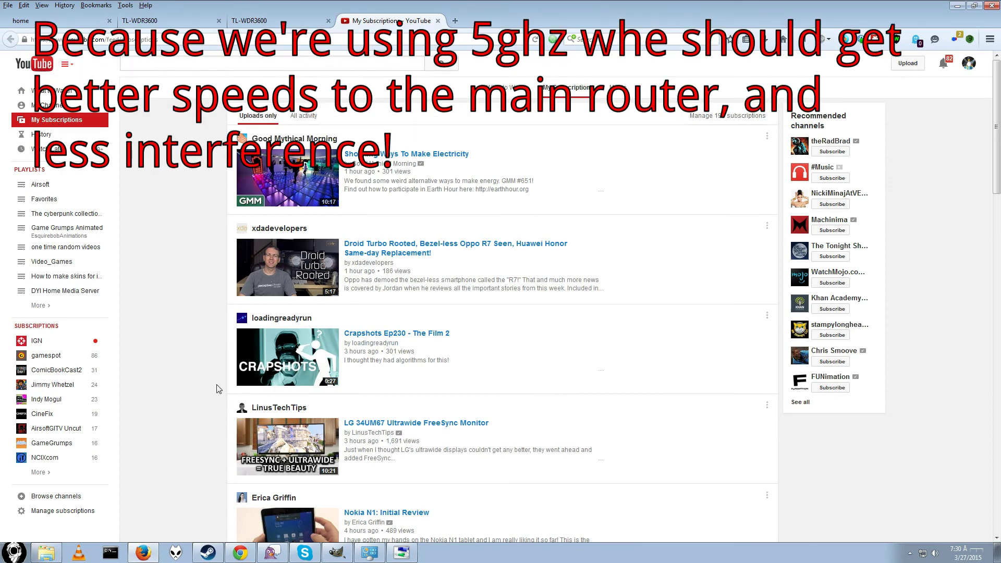
left_click(239, 553)
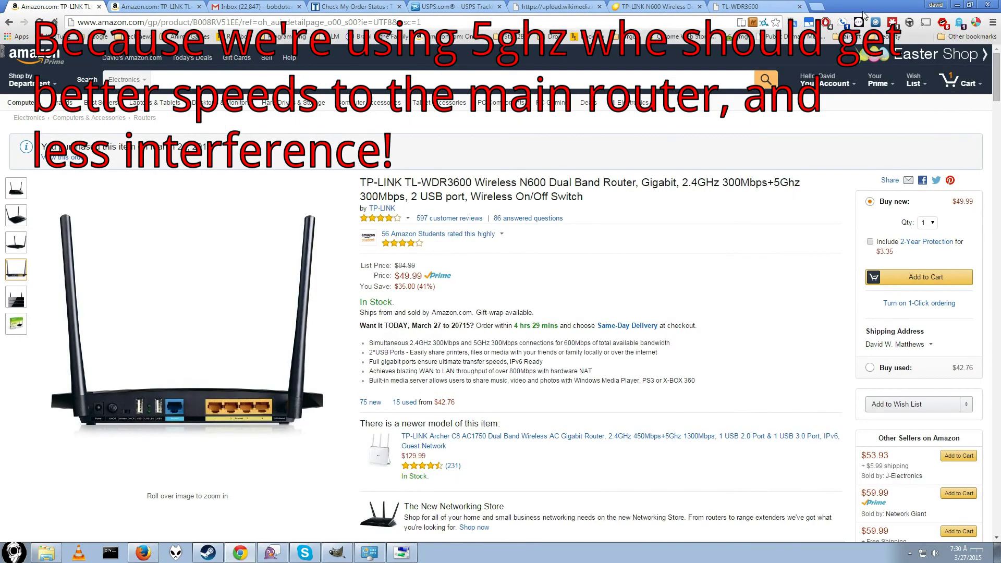
left_click(827, 8)
key("ctrl+w")
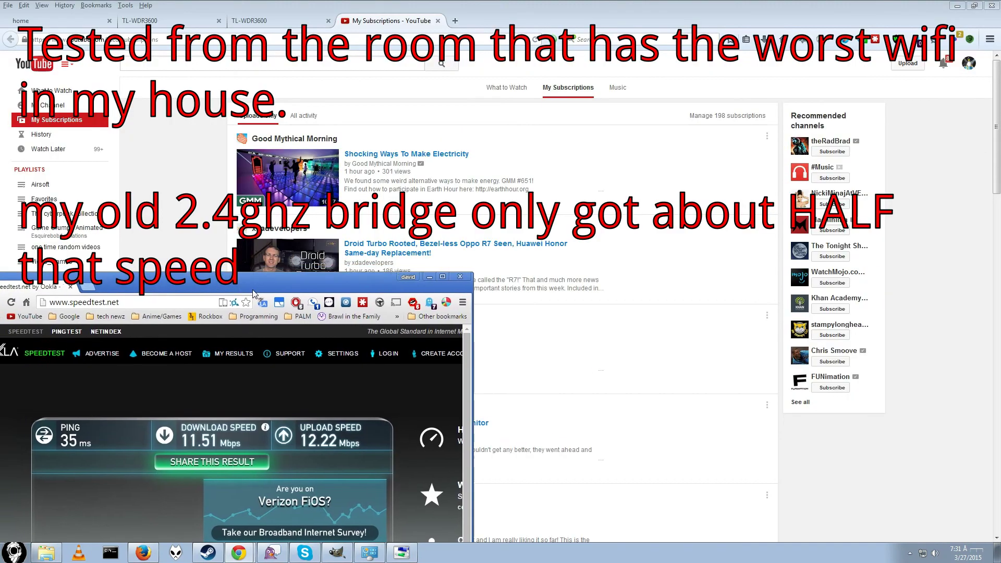
left_click_drag(254, 294, 285, 282)
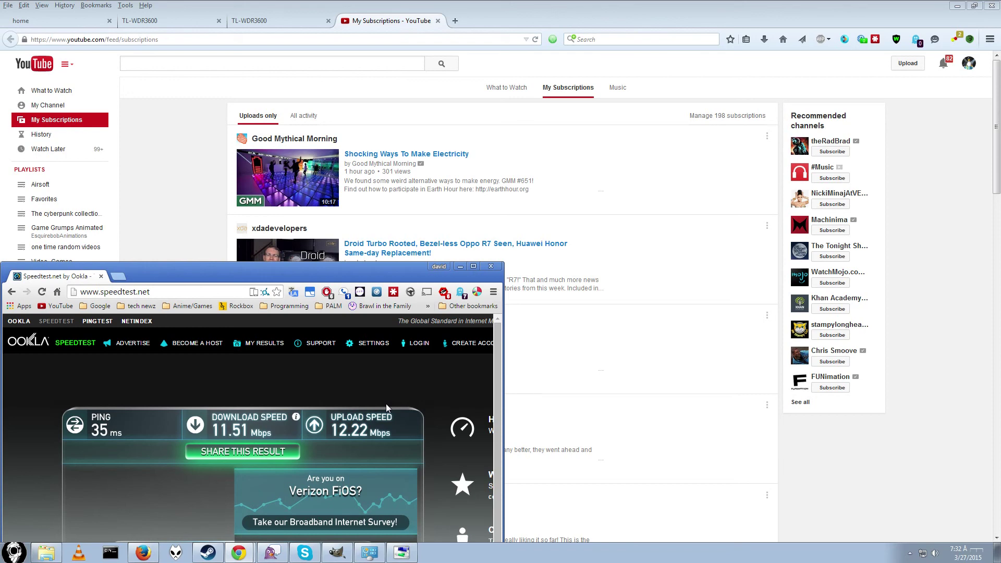
Step: Read the speed test result (35 ms ping, 11.51/12.22 Mbps), minimize it, and reload YouTube
mouse_move(217, 438)
left_click_drag(259, 278, 228, 295)
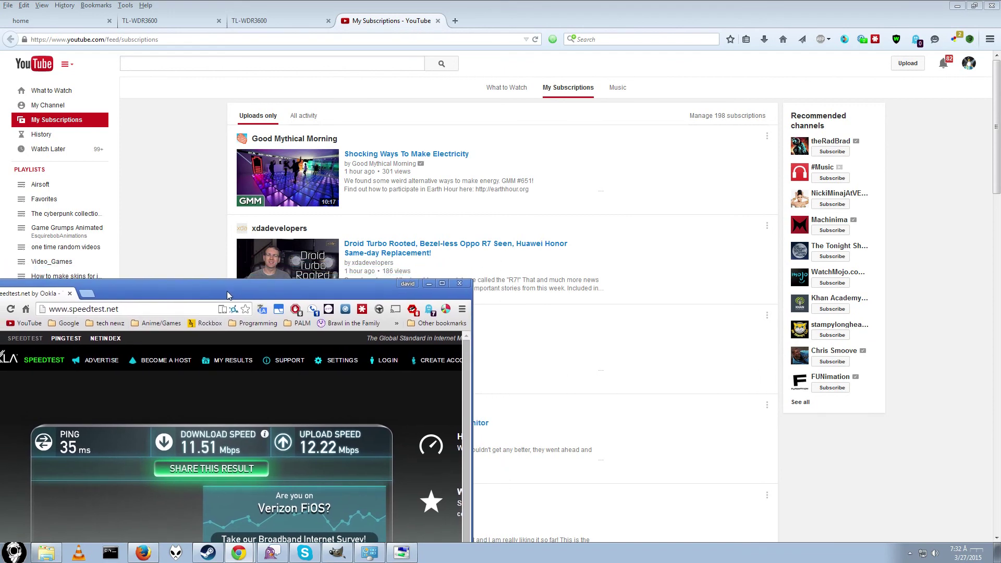
left_click(428, 283)
key("F5")
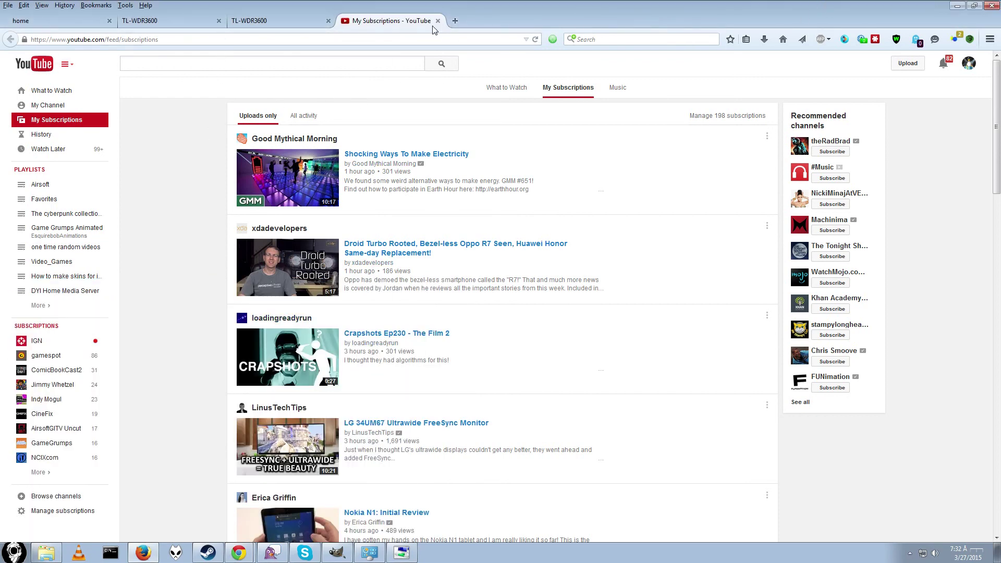
Step: Open the Verizon router's admin page at 192.168.1.1 and log in
left_click(189, 26)
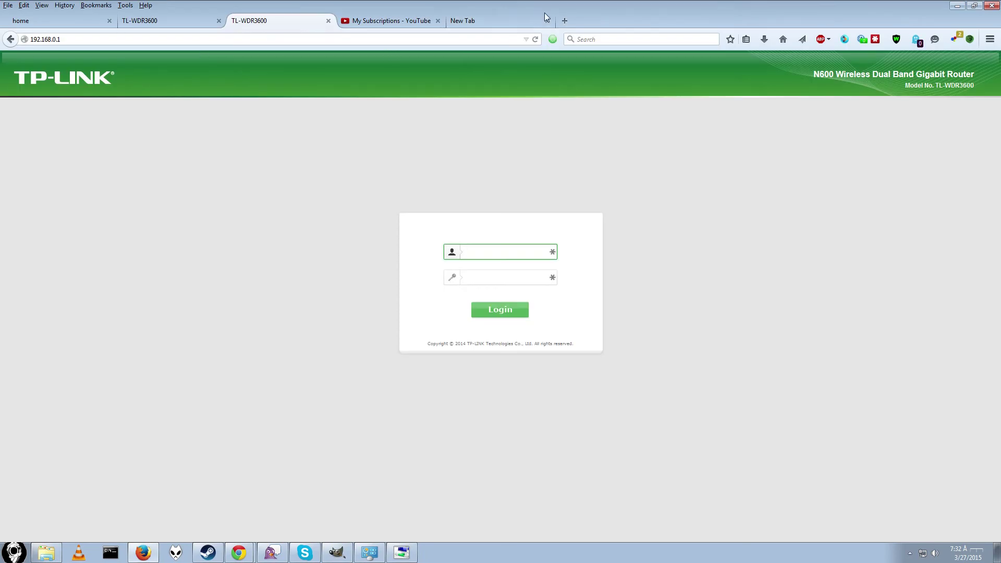
left_click(131, 35)
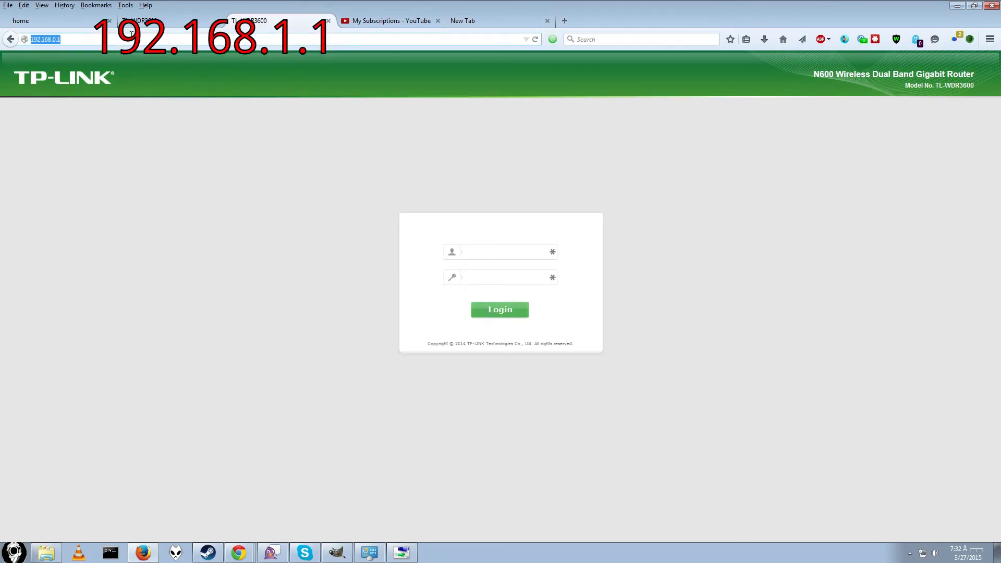
type("192.16")
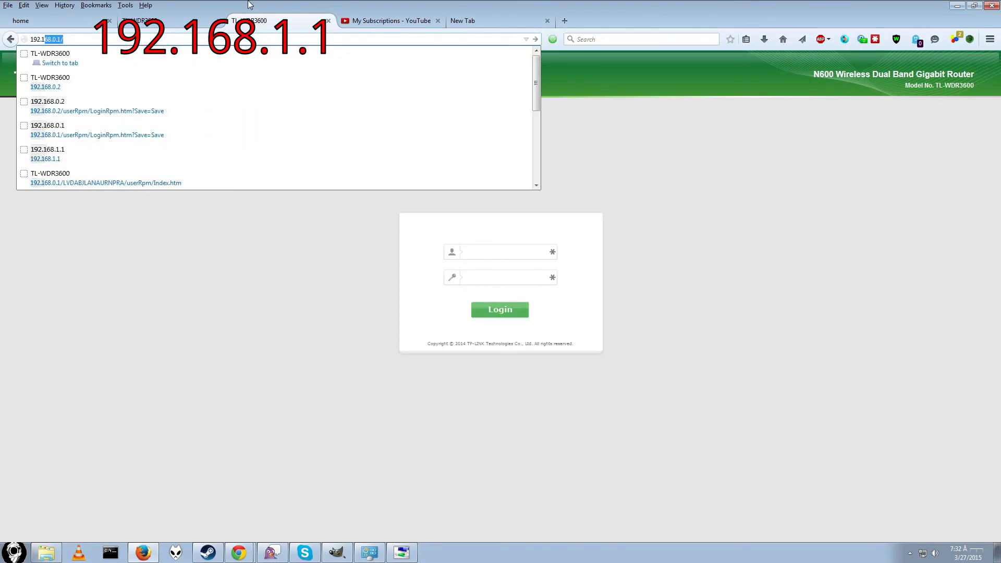
type("8.1.")
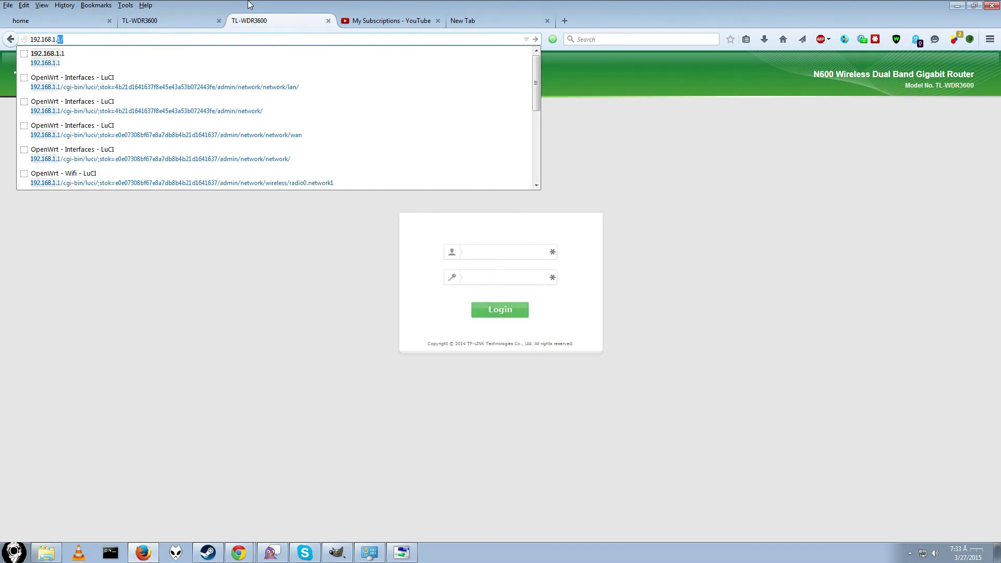
key("Return")
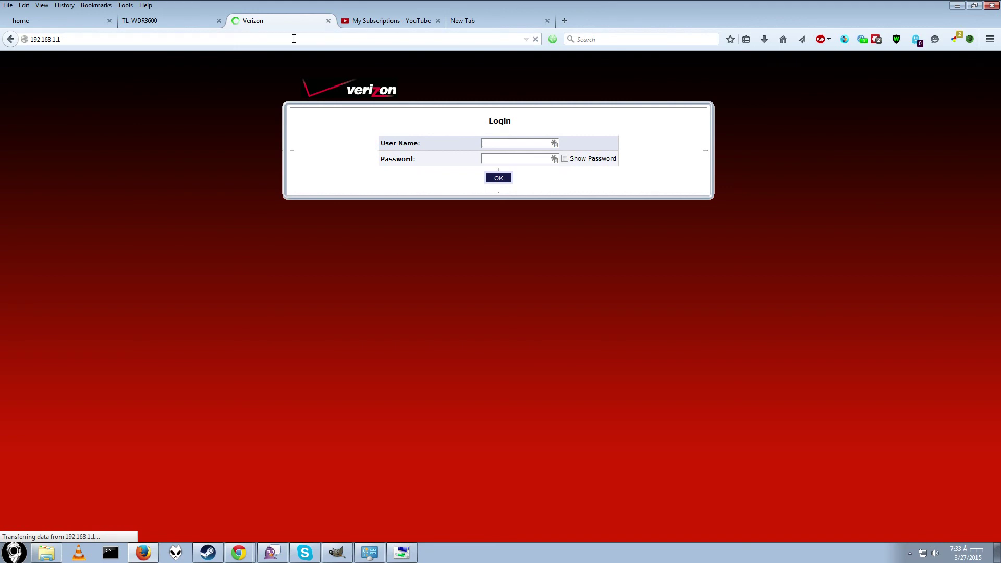
left_click(503, 178)
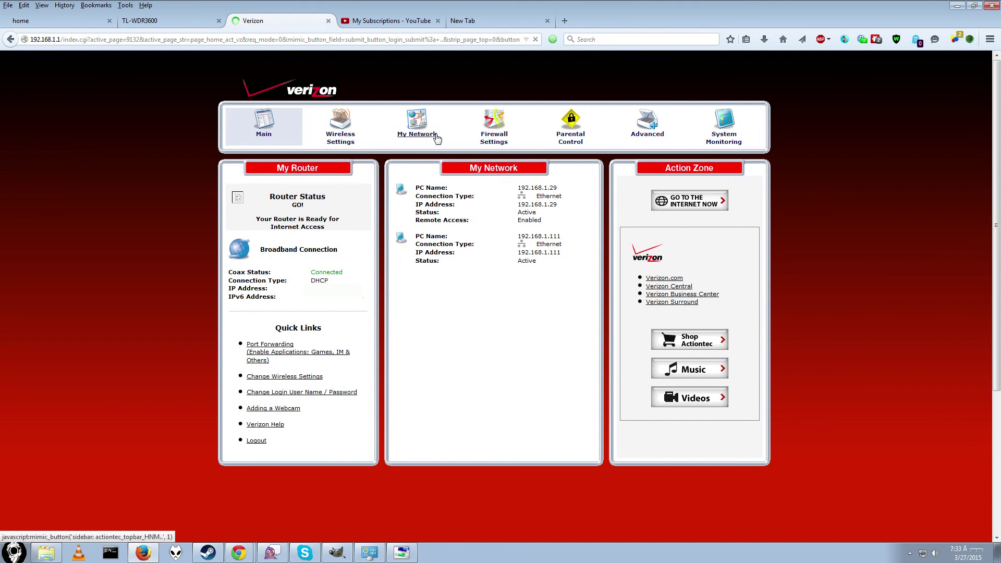
Step: Turn the Verizon router's wireless Off under Basic Security Settings, apply, and return to the TP-Link tab
left_click(352, 139)
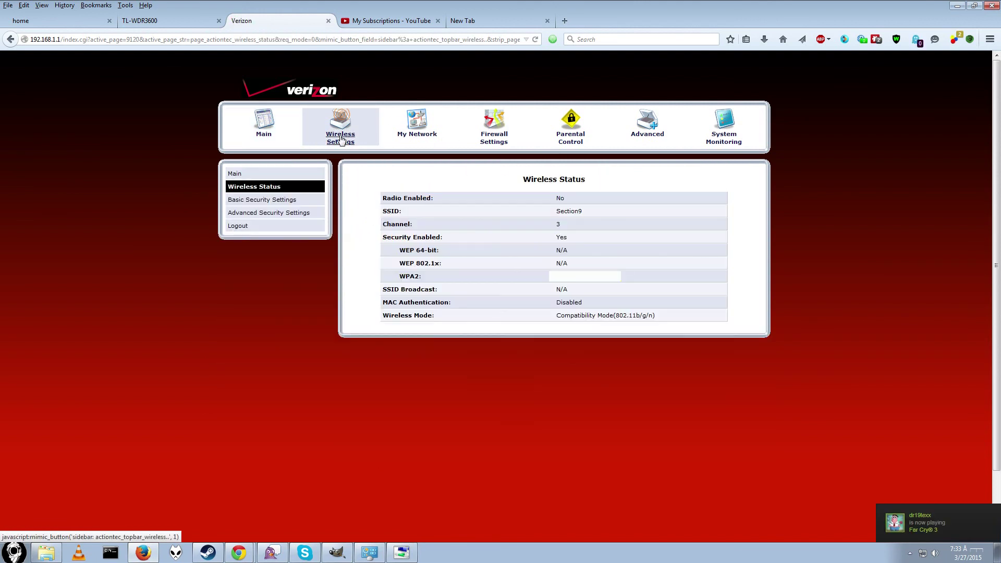
left_click(277, 199)
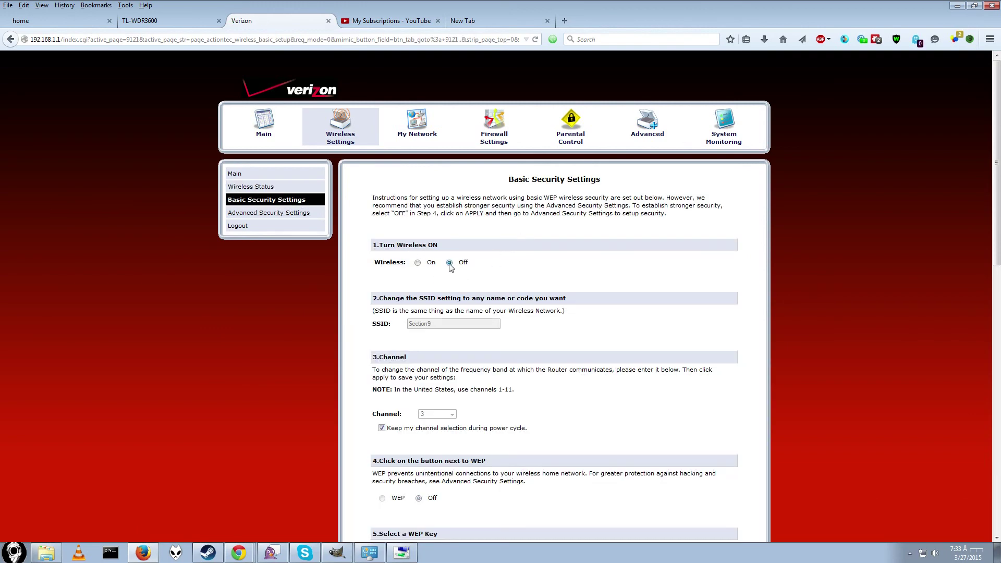
scroll(452, 271, "down", 15)
left_click(556, 247)
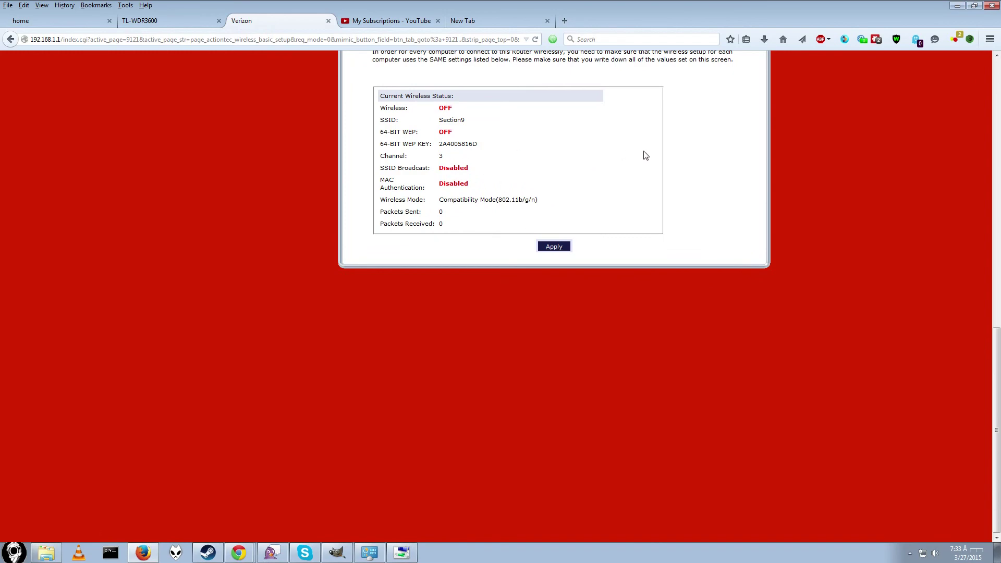
scroll(688, 140, "up", 15)
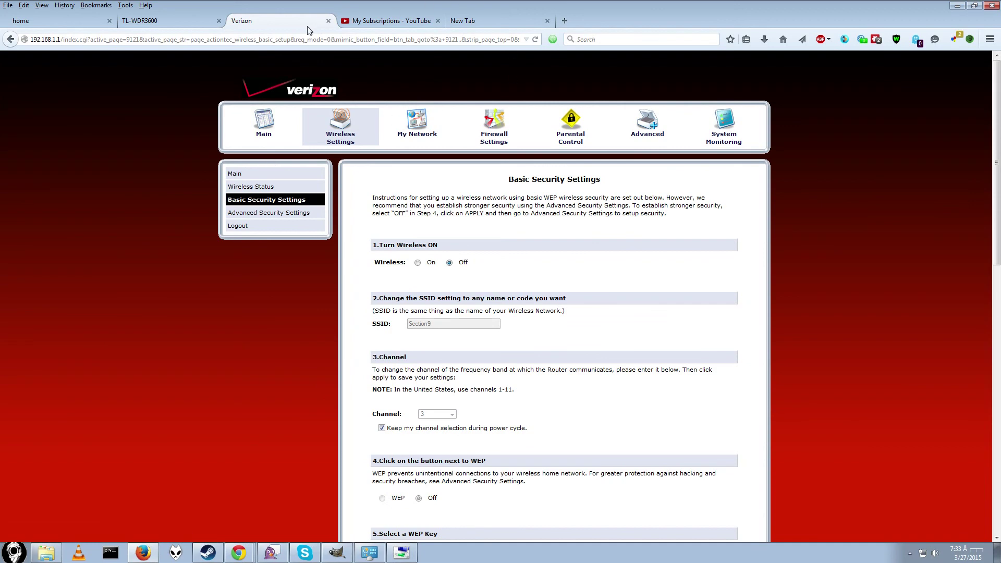
left_click(154, 21)
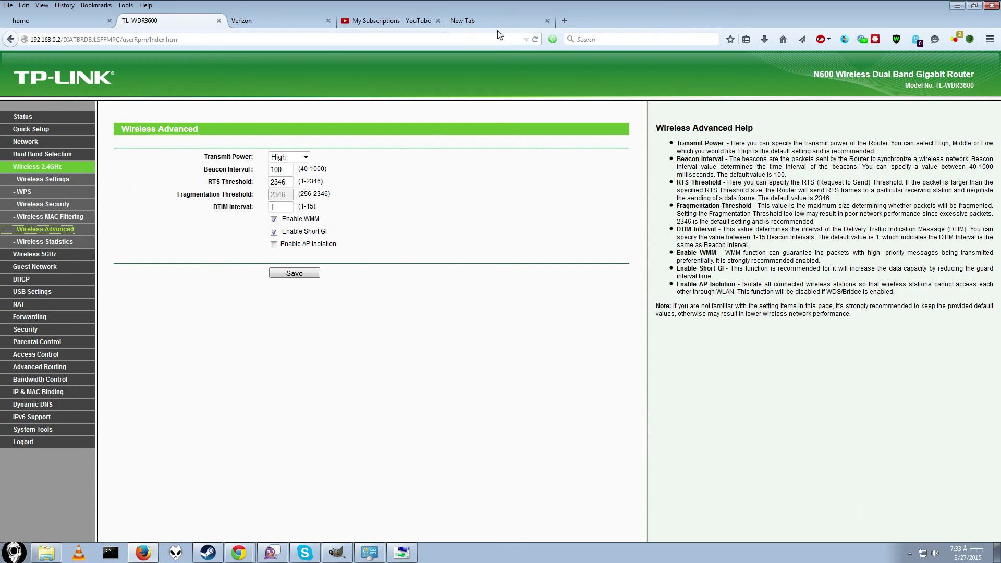
Step: Cycle through the YouTube and TL-WDR3600 tabs, then bring Chrome's Amazon TL-WDR3600 page forward
left_click(375, 25)
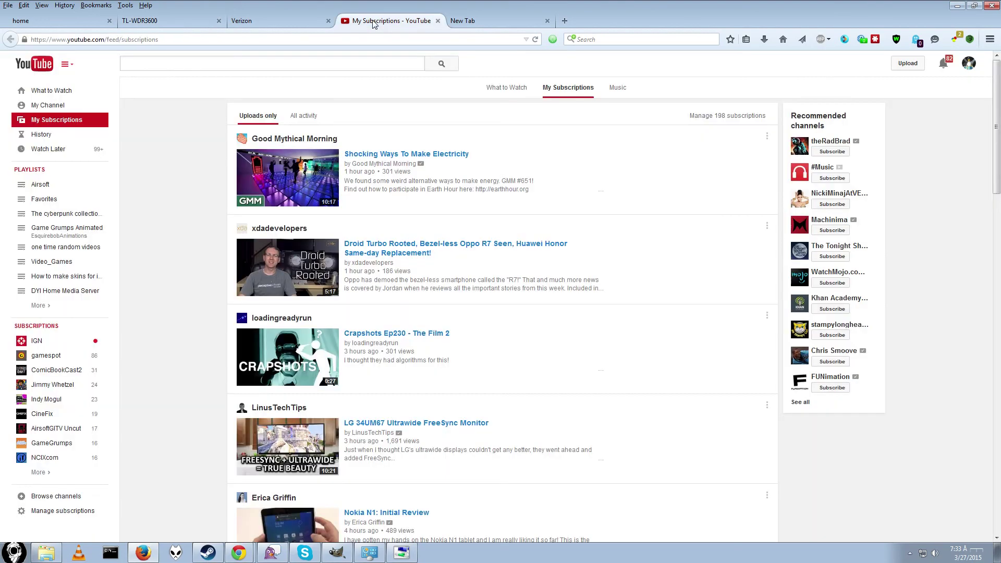
left_click(307, 22)
left_click(155, 20)
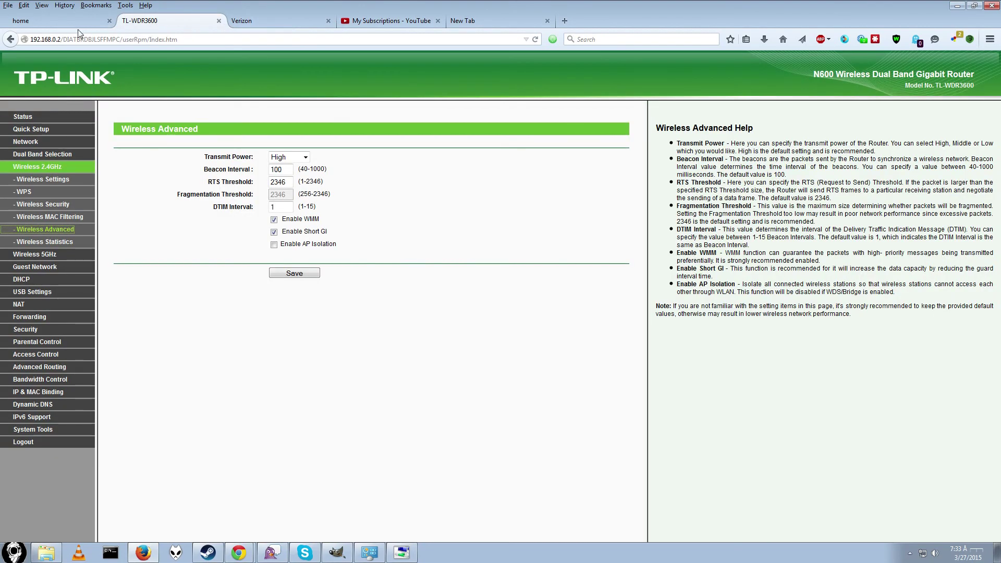
left_click(233, 551)
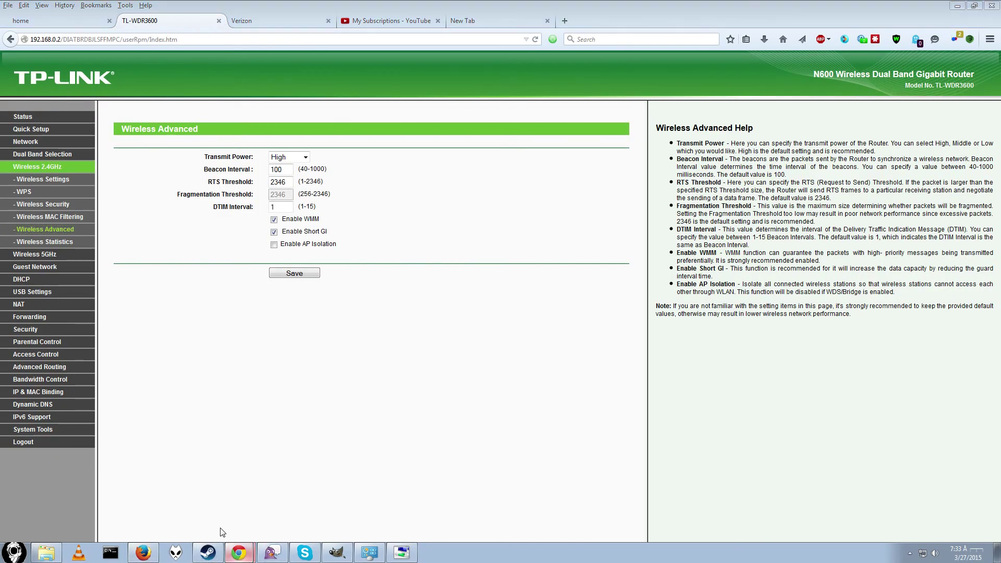